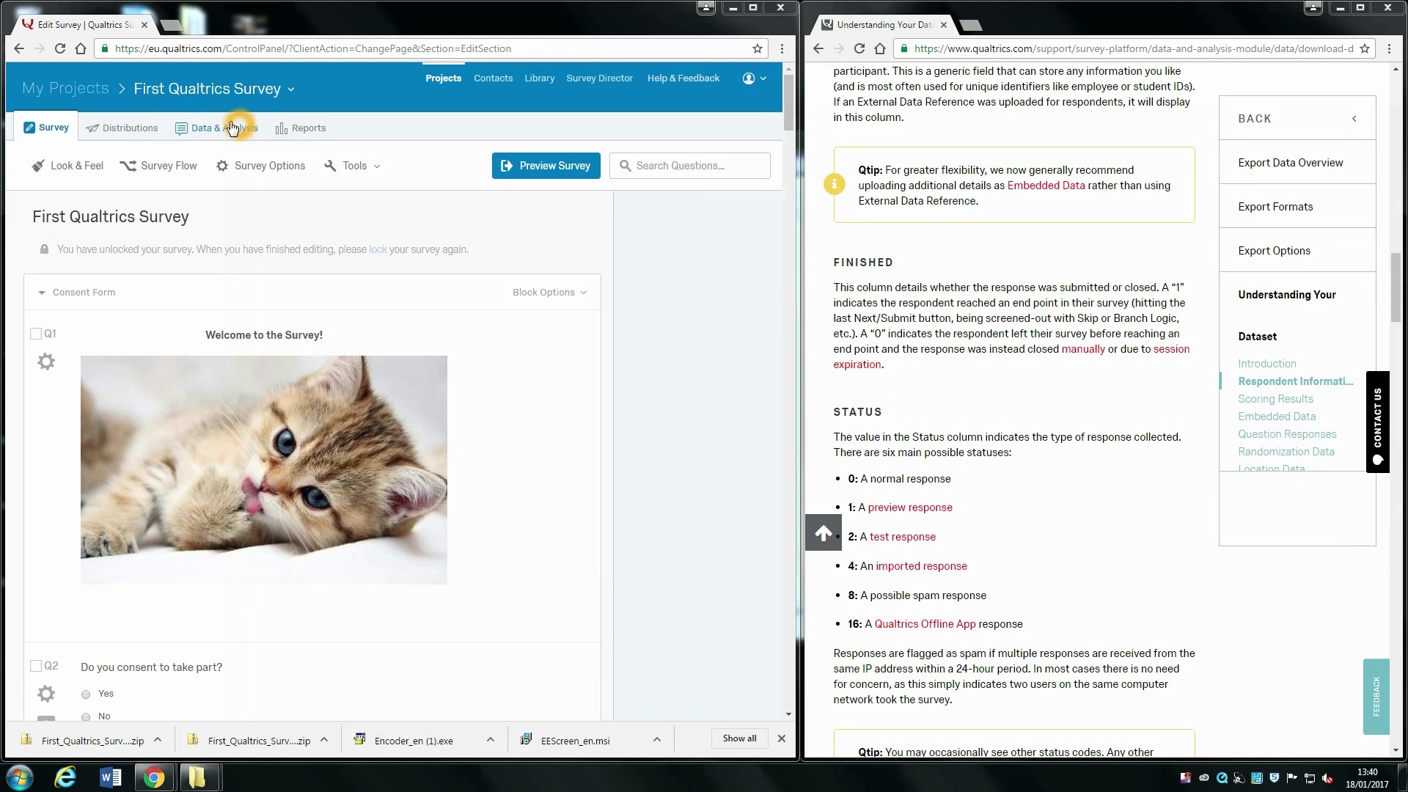
Open the First Qualtrics Survey's Data & Analysis responses, noting 5 recorded, and expand Export & Import.
click(209, 137)
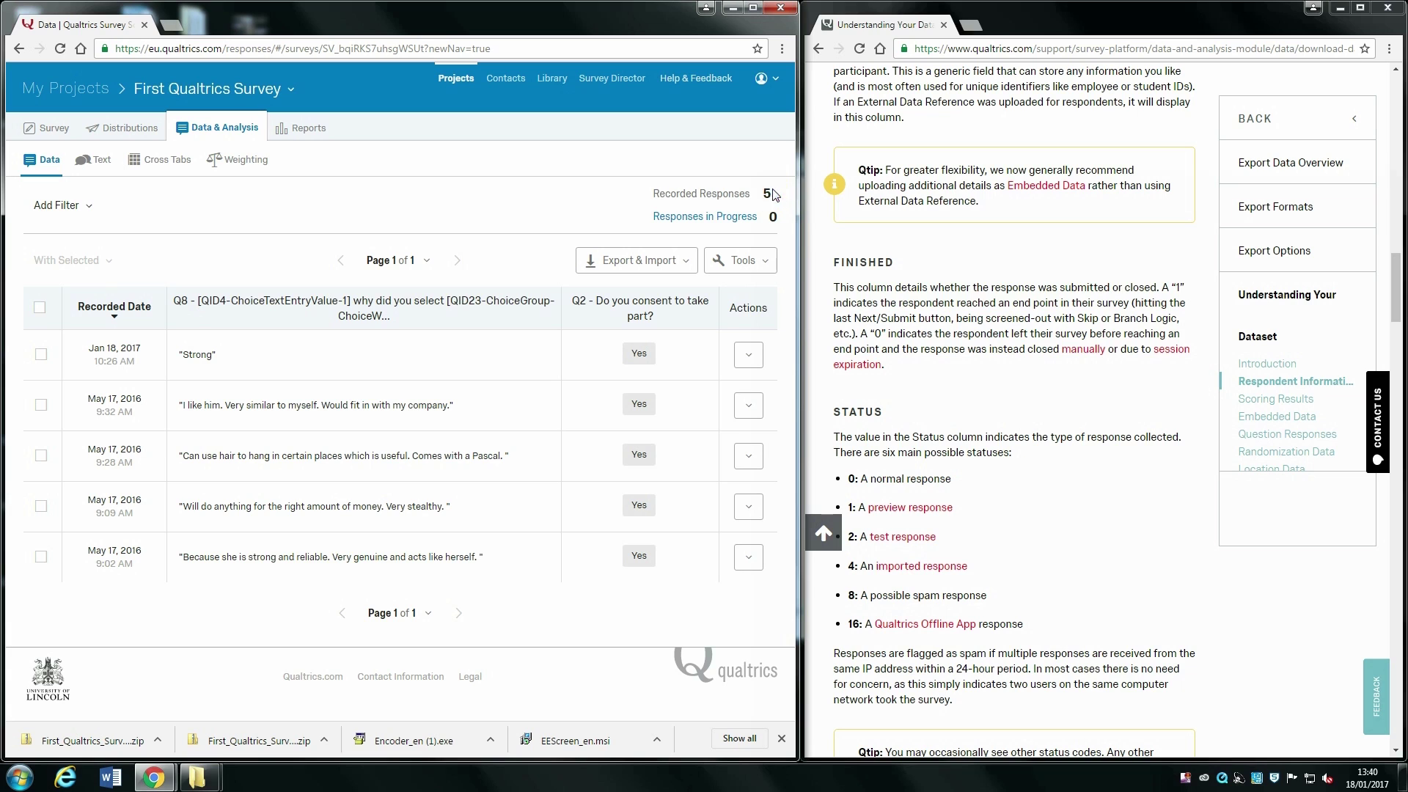
click(653, 198)
drag(752, 194, 781, 195)
click(778, 221)
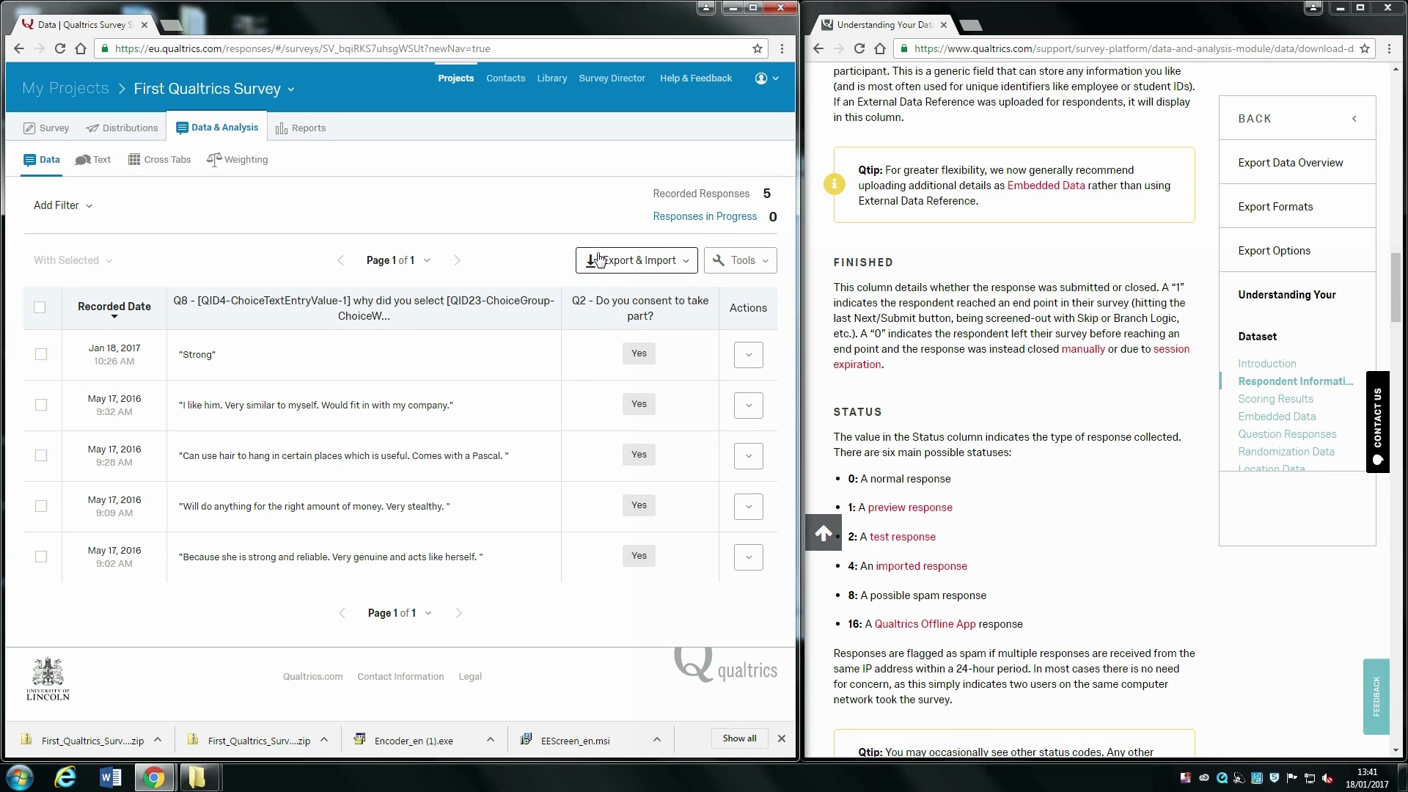
click(678, 270)
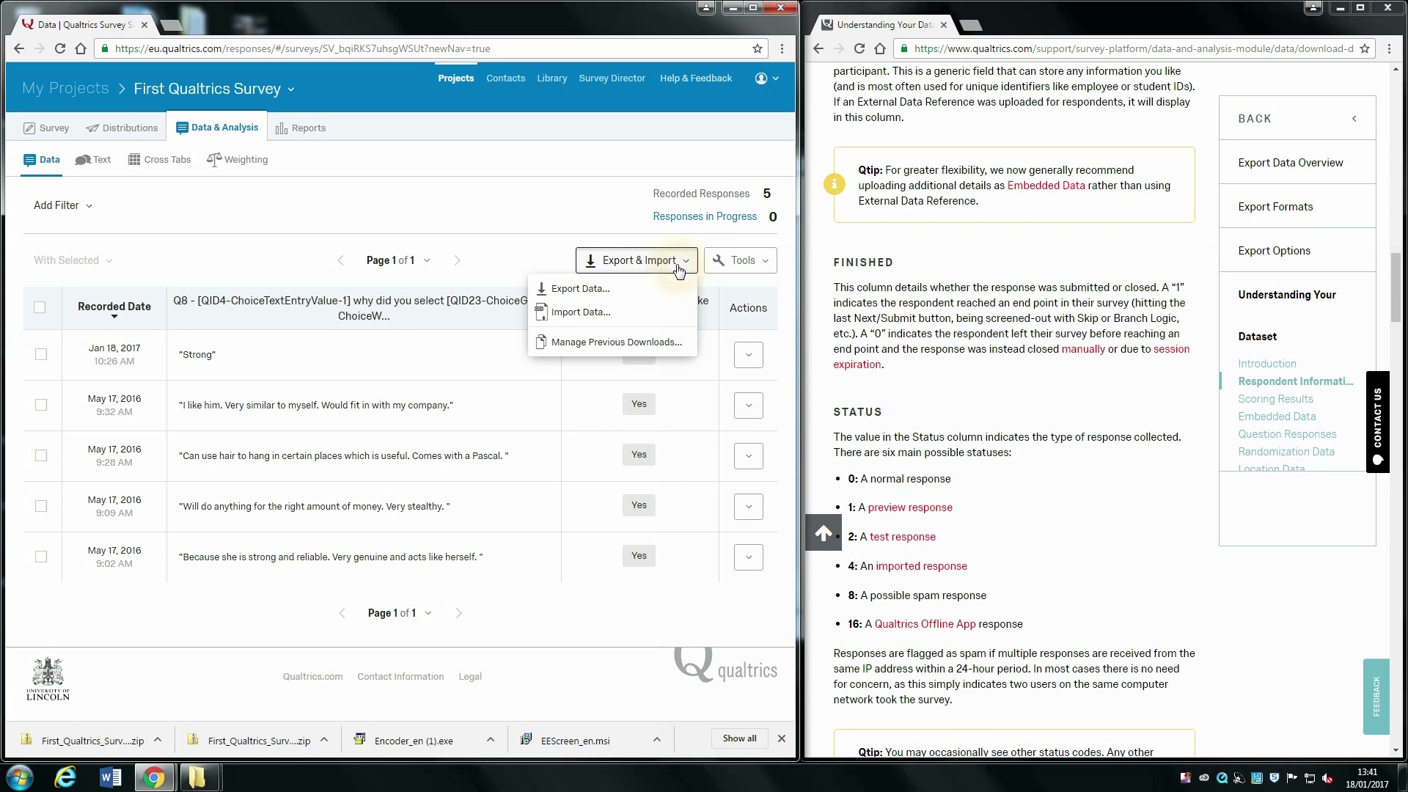
Choose Export Data with Legacy Format as CSV, enabling viewing order data for randomized surveys.
click(585, 294)
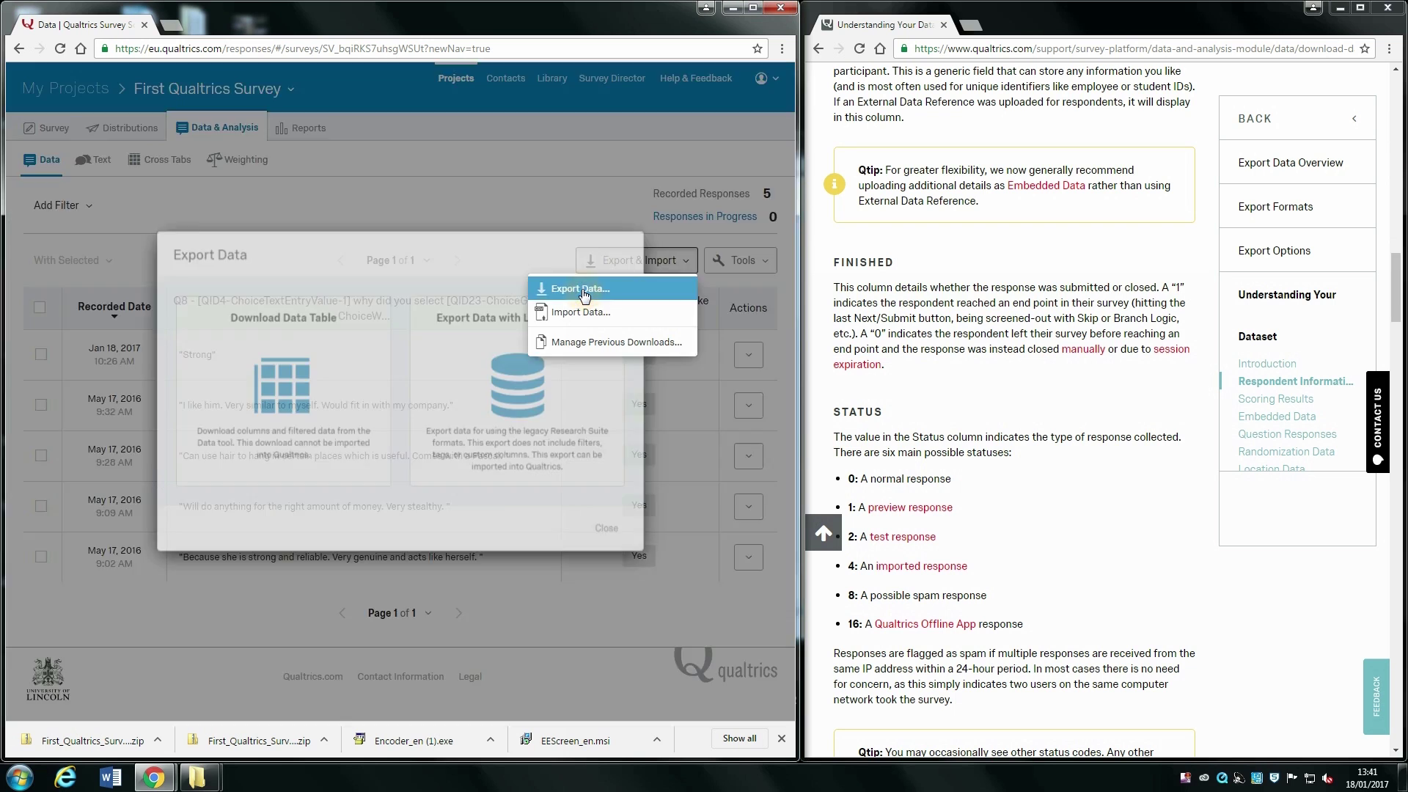
click(493, 323)
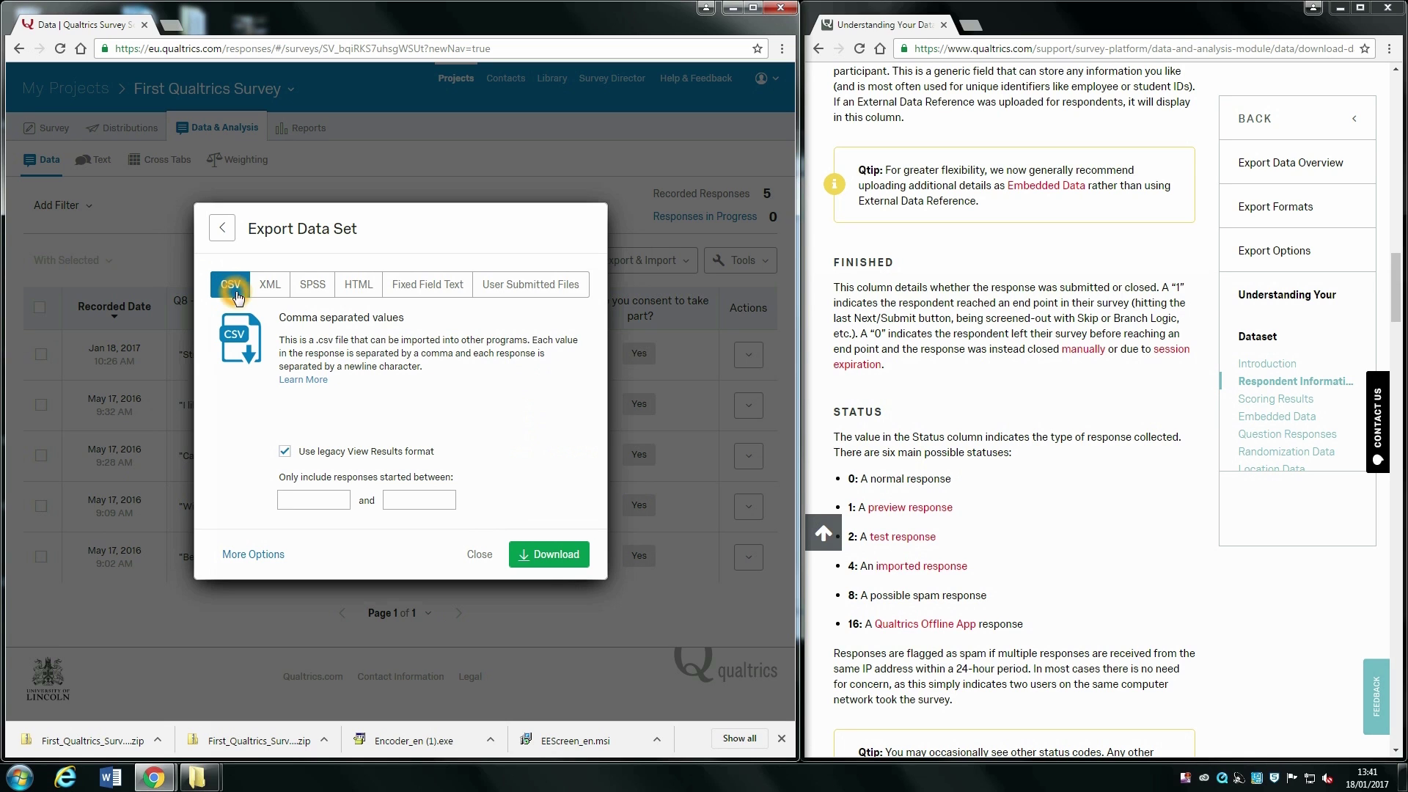
click(268, 300)
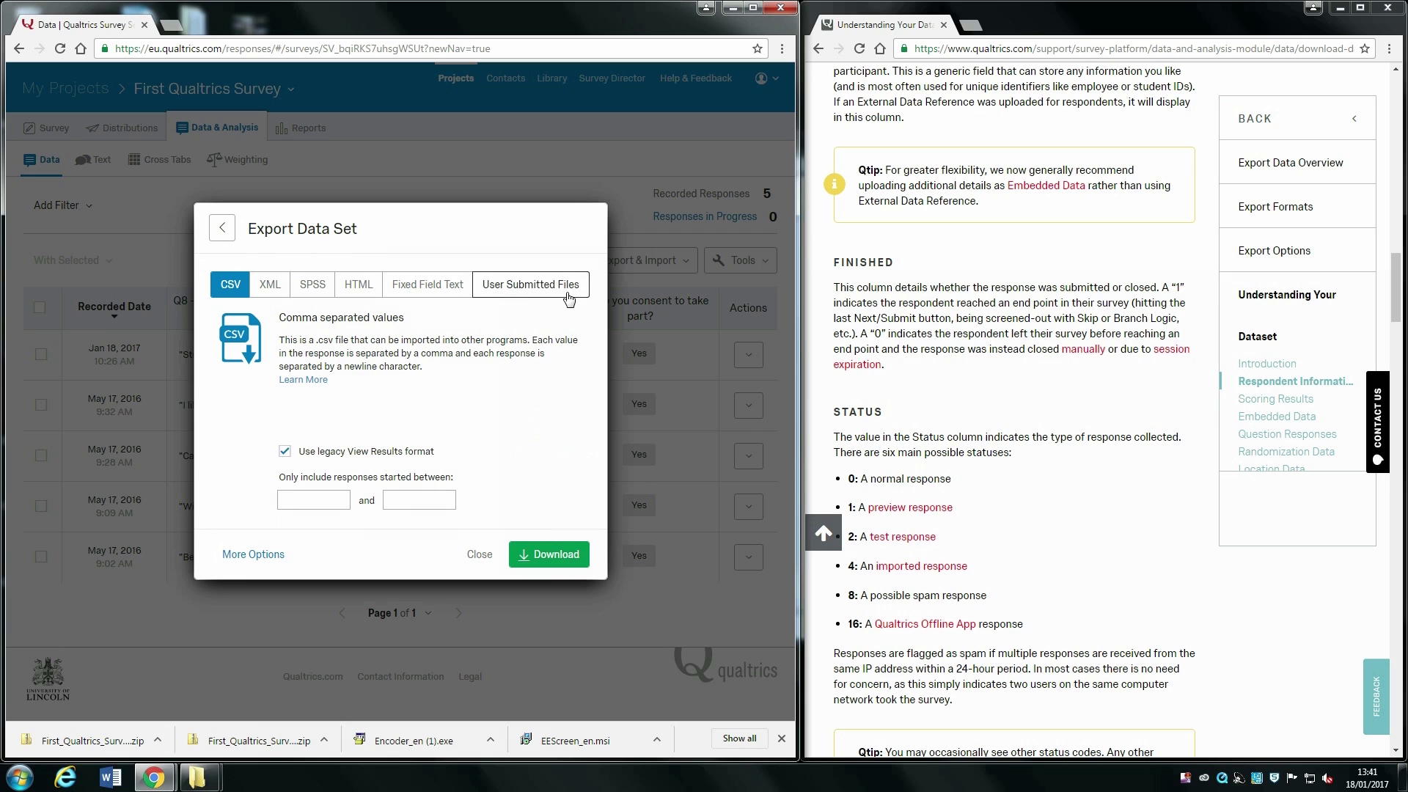
click(320, 295)
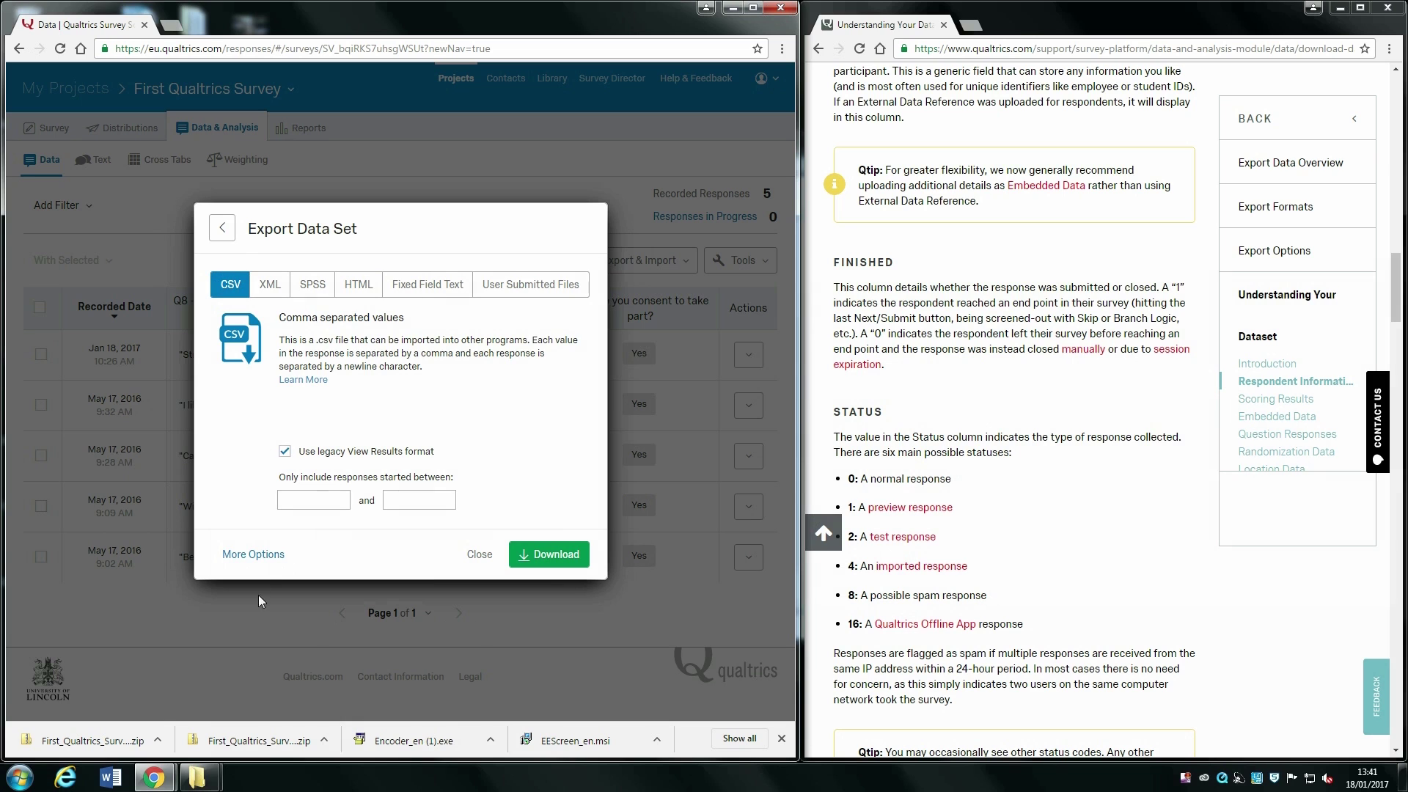
click(262, 547)
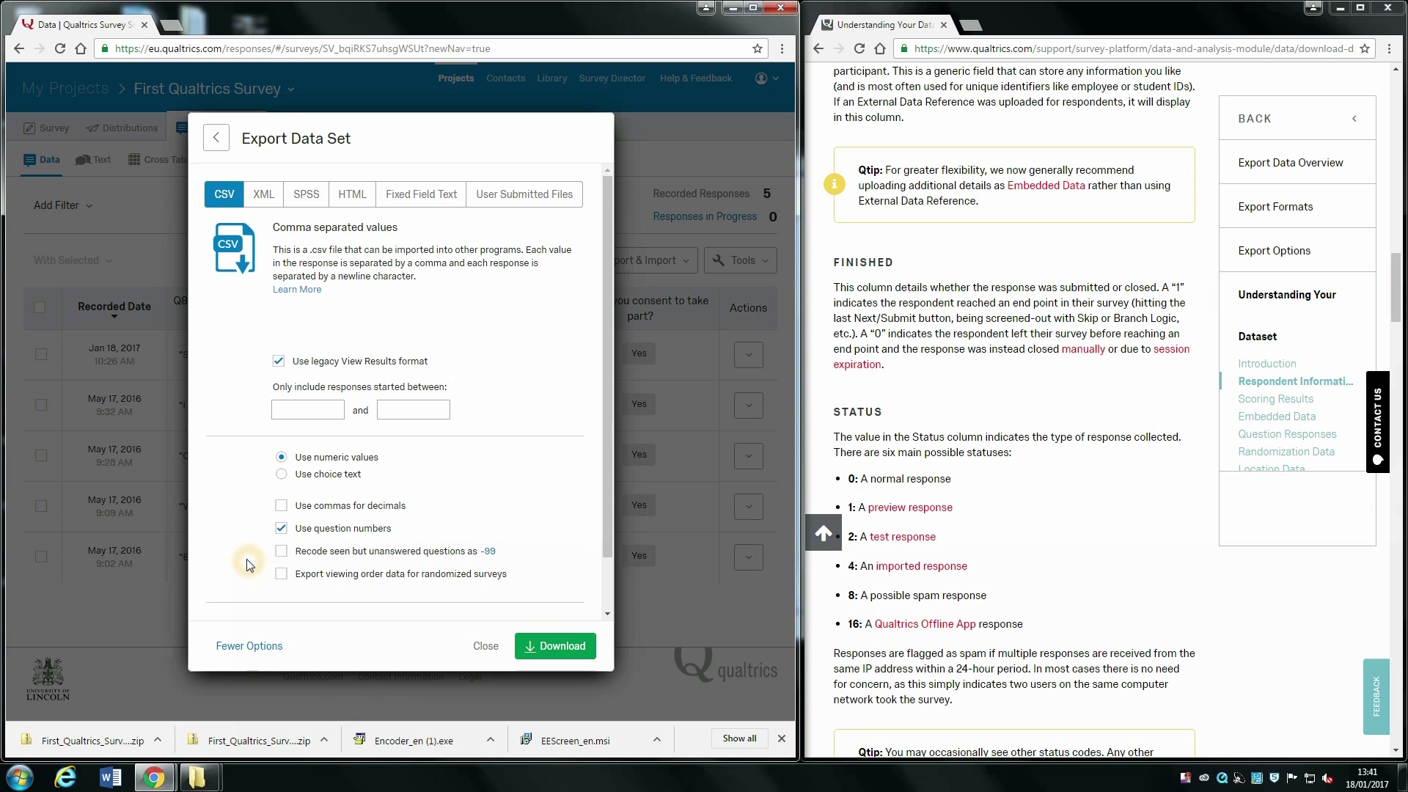
drag(608, 414, 612, 477)
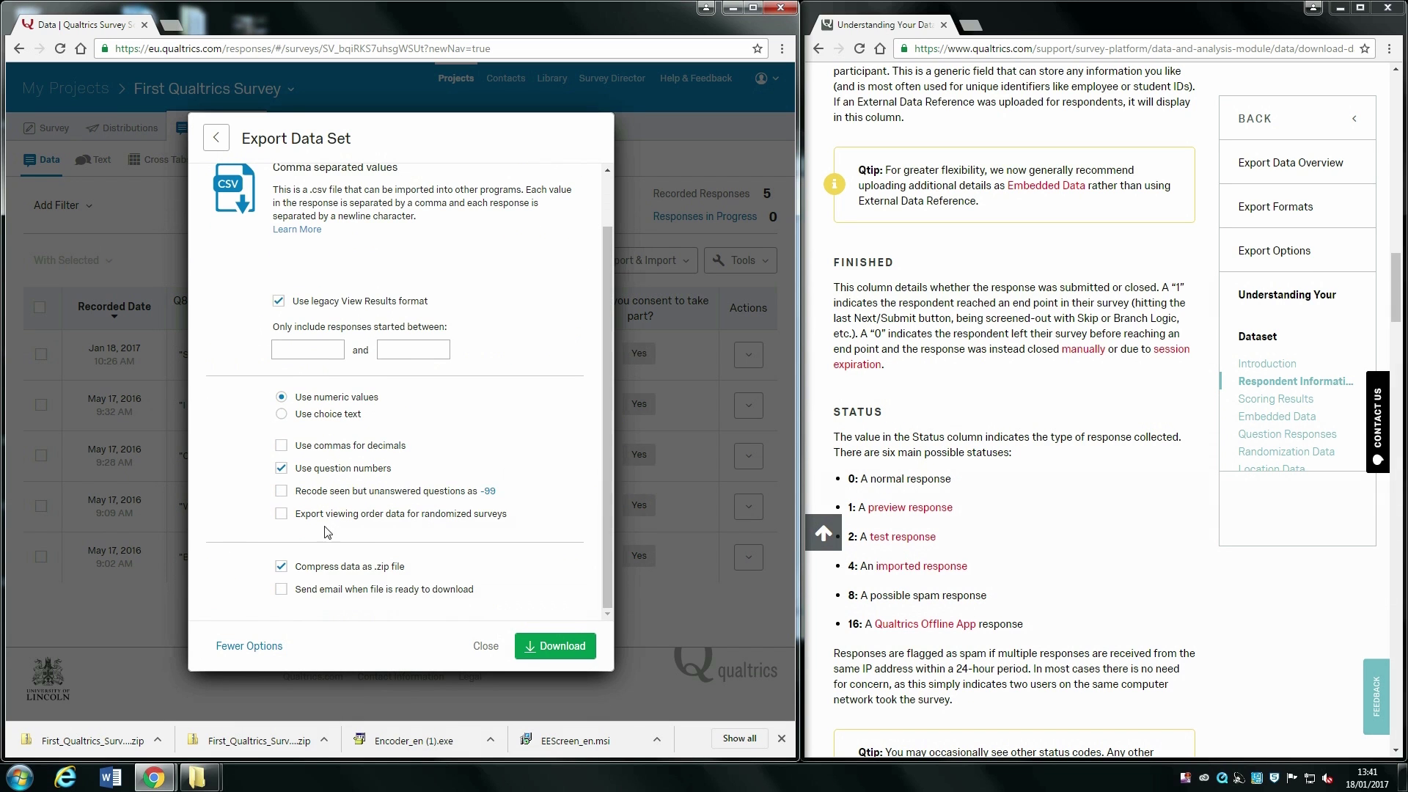
click(283, 515)
Download the LEGACY_CSV export once it reaches 100% and open the downloaded zip.
click(519, 515)
click(551, 648)
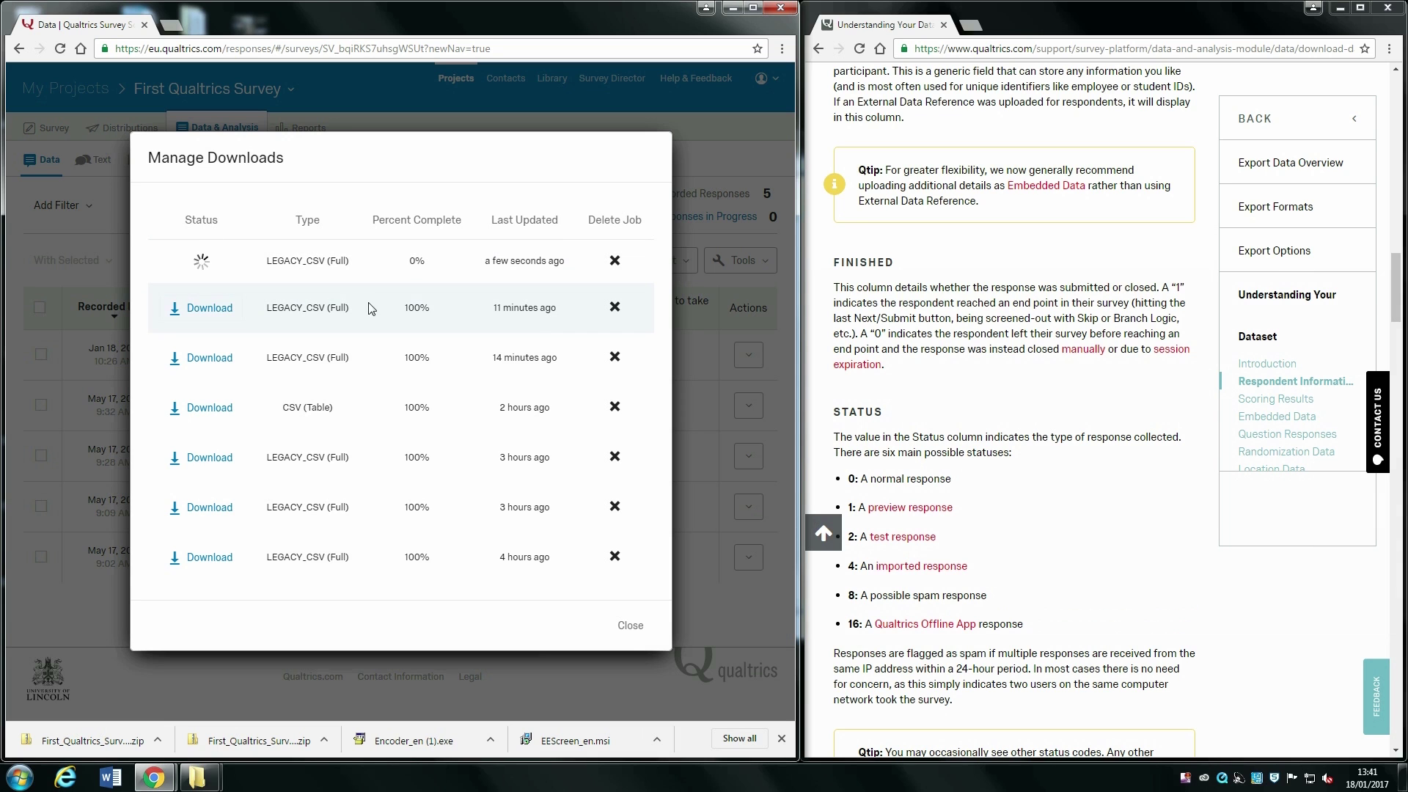
click(428, 283)
click(526, 278)
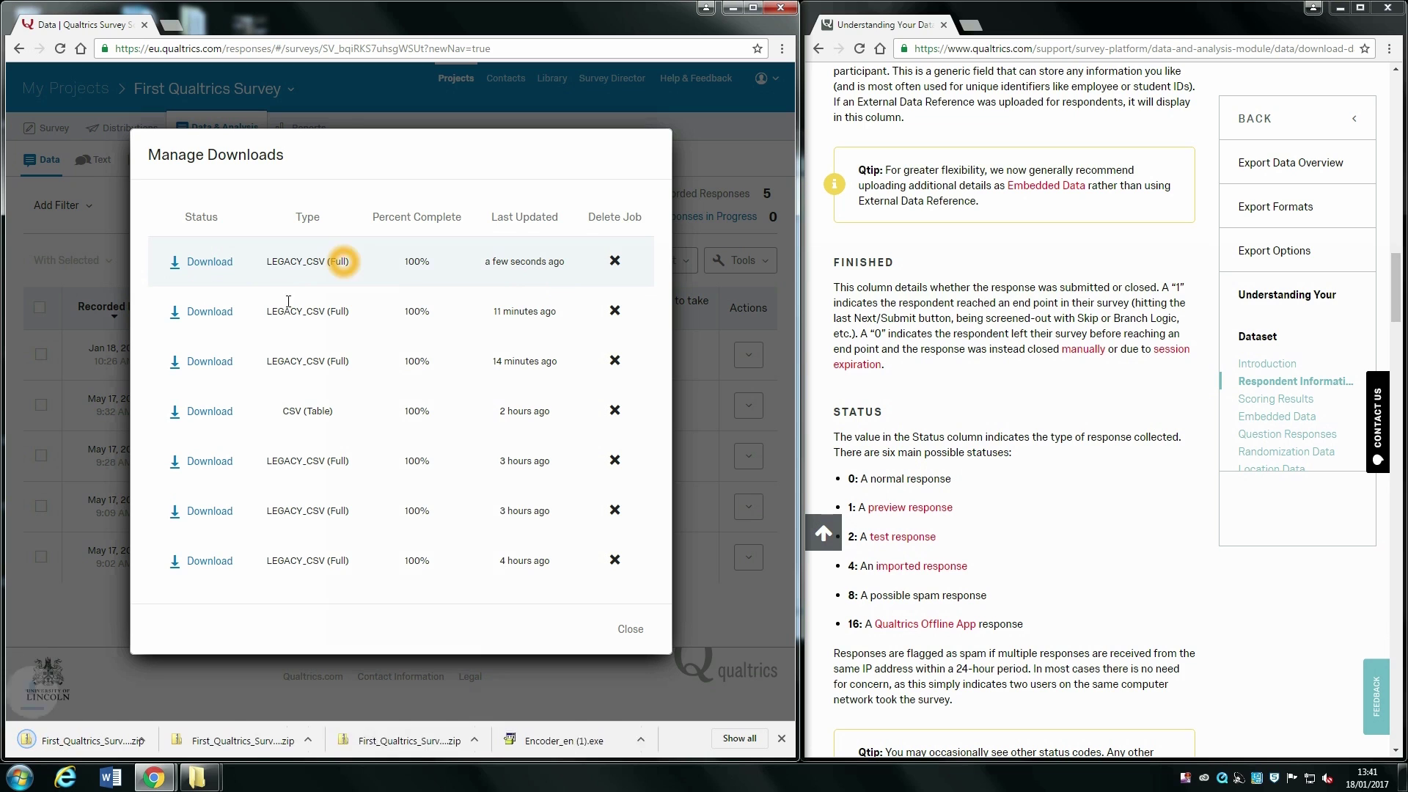
click(96, 742)
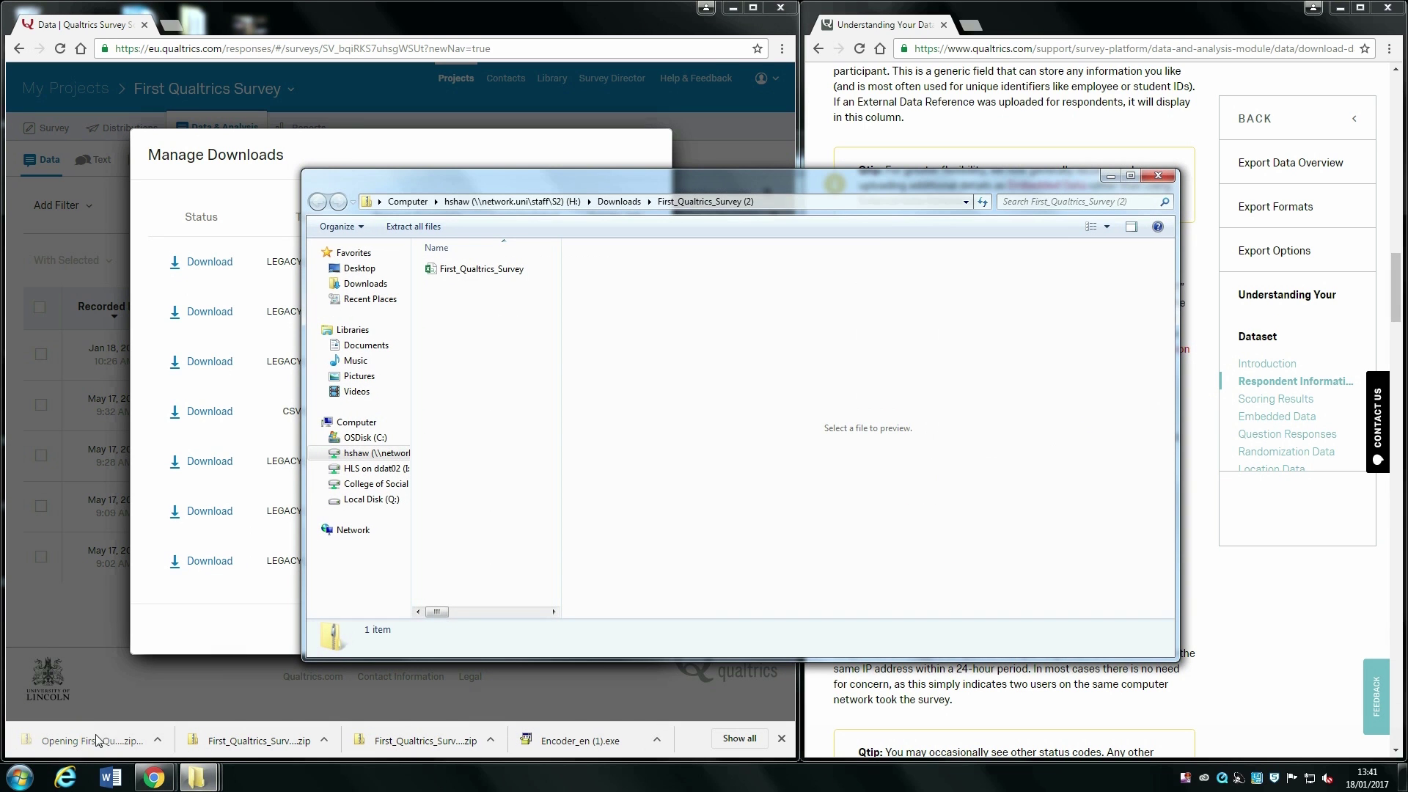
Extract the First_Qualtrics_Survey (2) zip in Downloads and open the First_Qualtrics_Survey CSV in Excel.
click(625, 202)
click(497, 425)
right_click(497, 425)
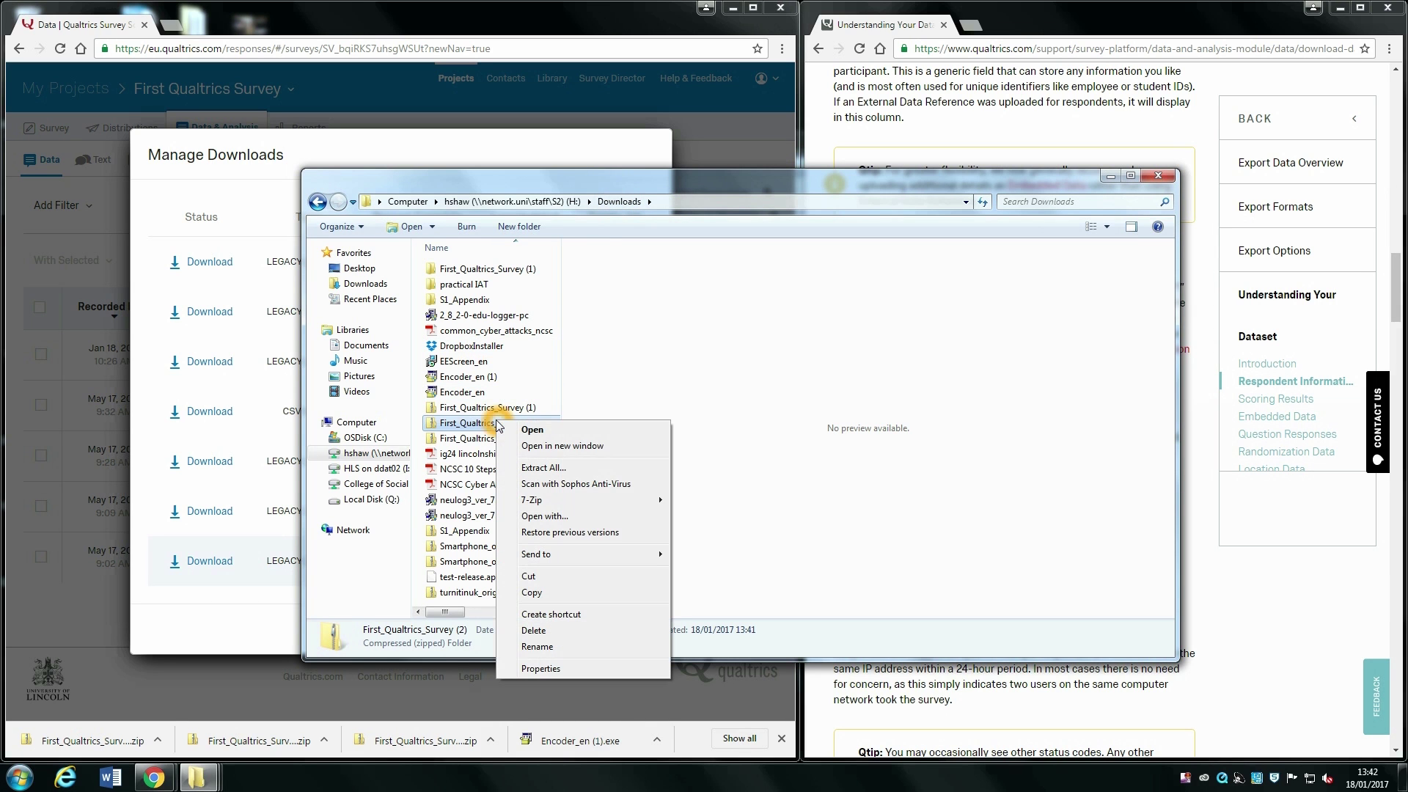
click(546, 468)
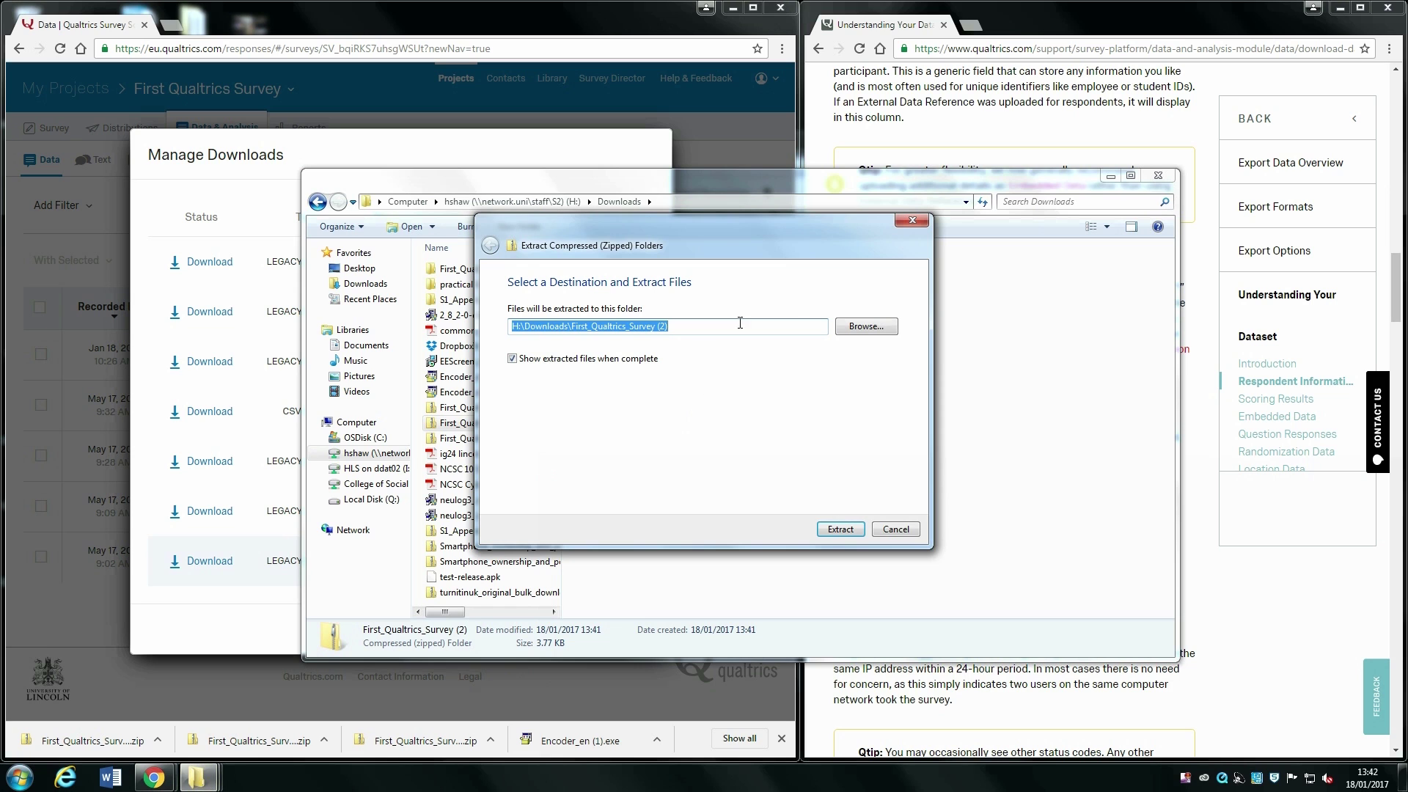
click(831, 527)
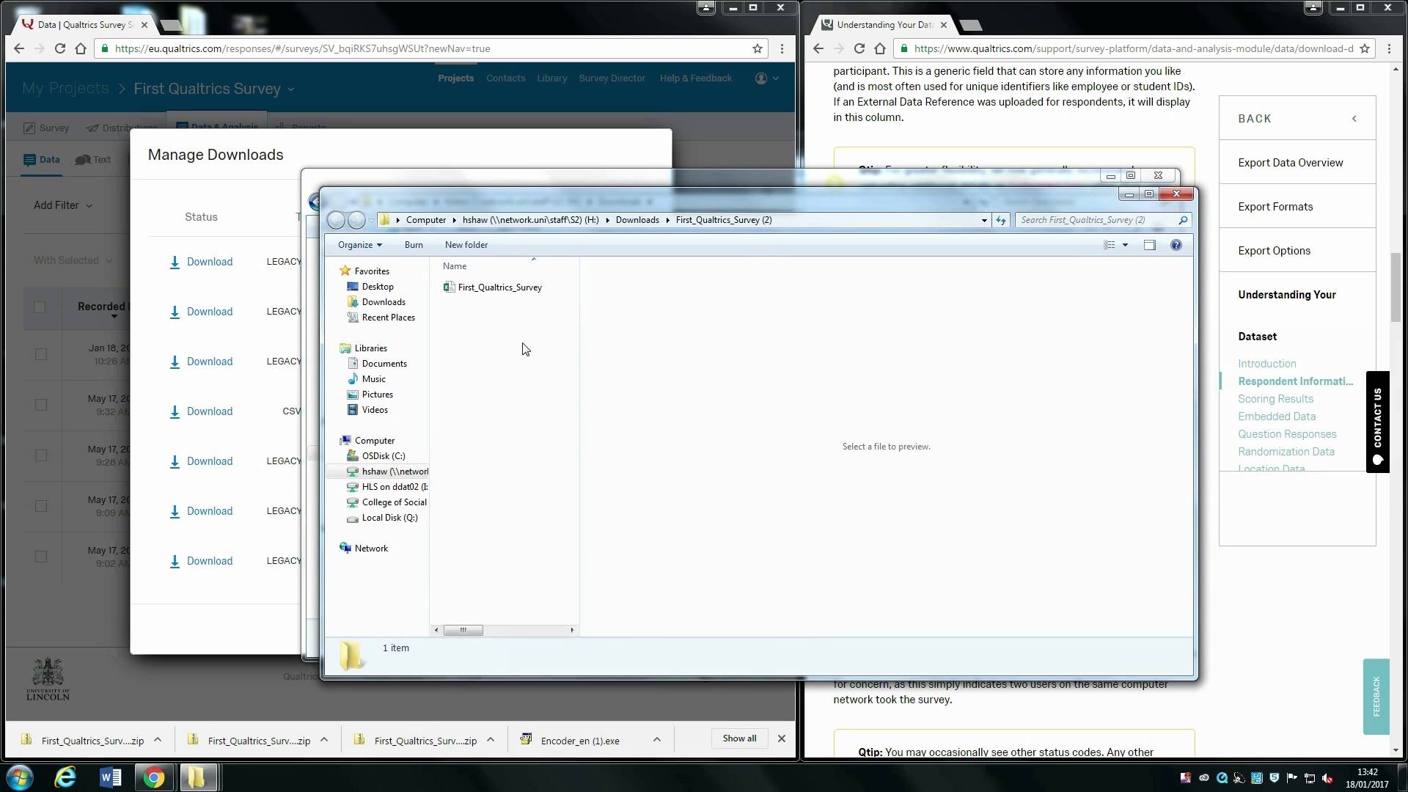
double_click(492, 289)
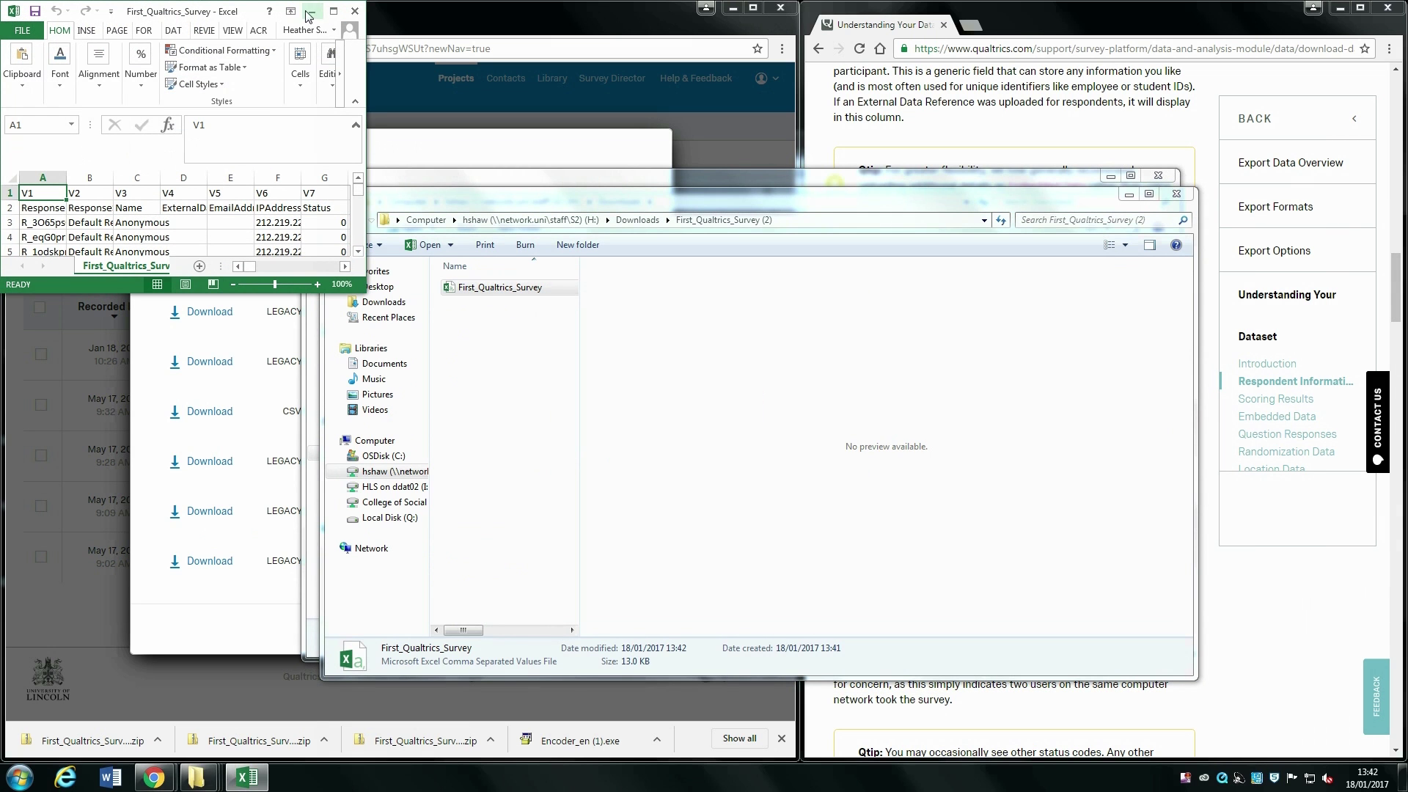
Maximize Excel and widen column H so the StartDate values show.
click(334, 12)
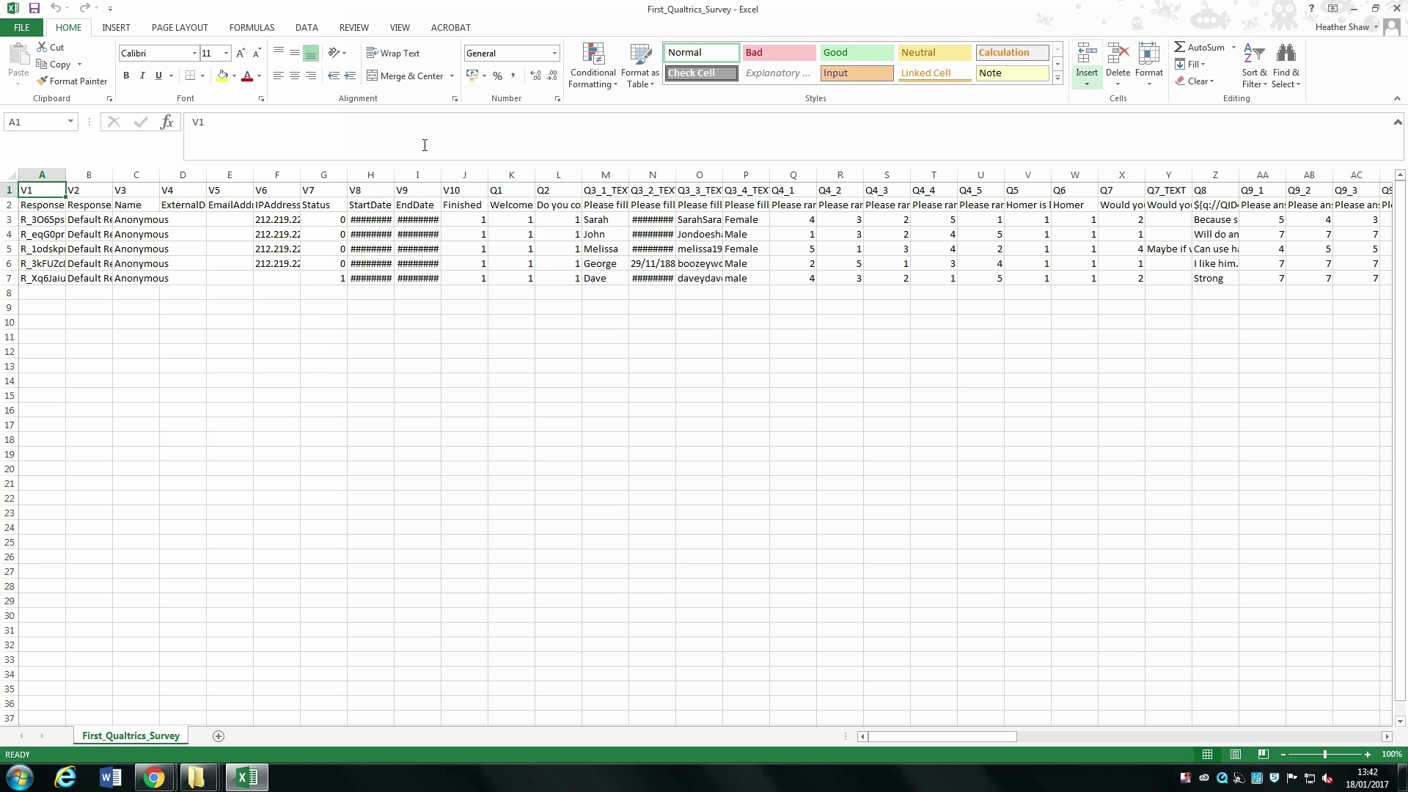
drag(394, 176, 603, 174)
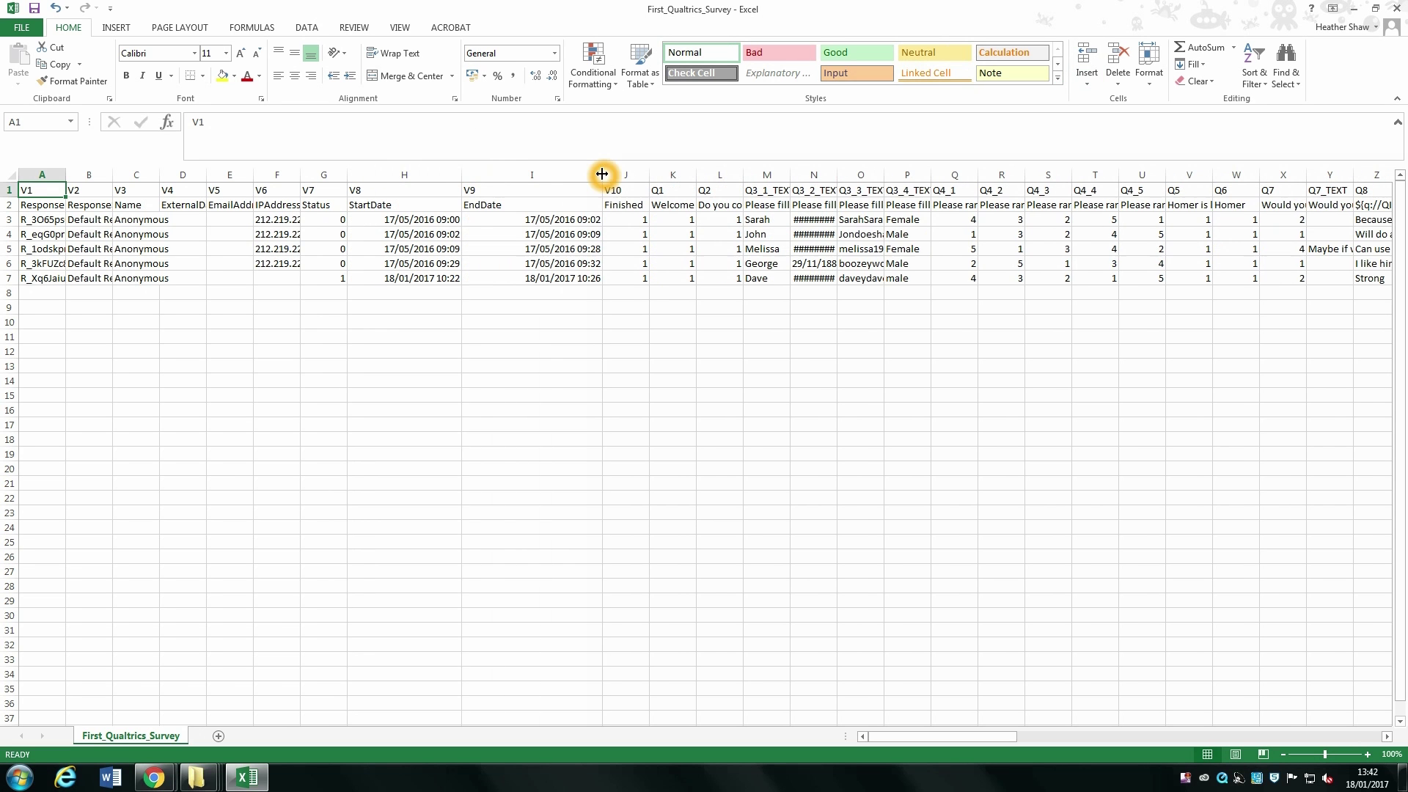
click(96, 380)
Review the response rows 3 to 5, then widen column E to show EmailAddress.
drag(13, 219, 432, 219)
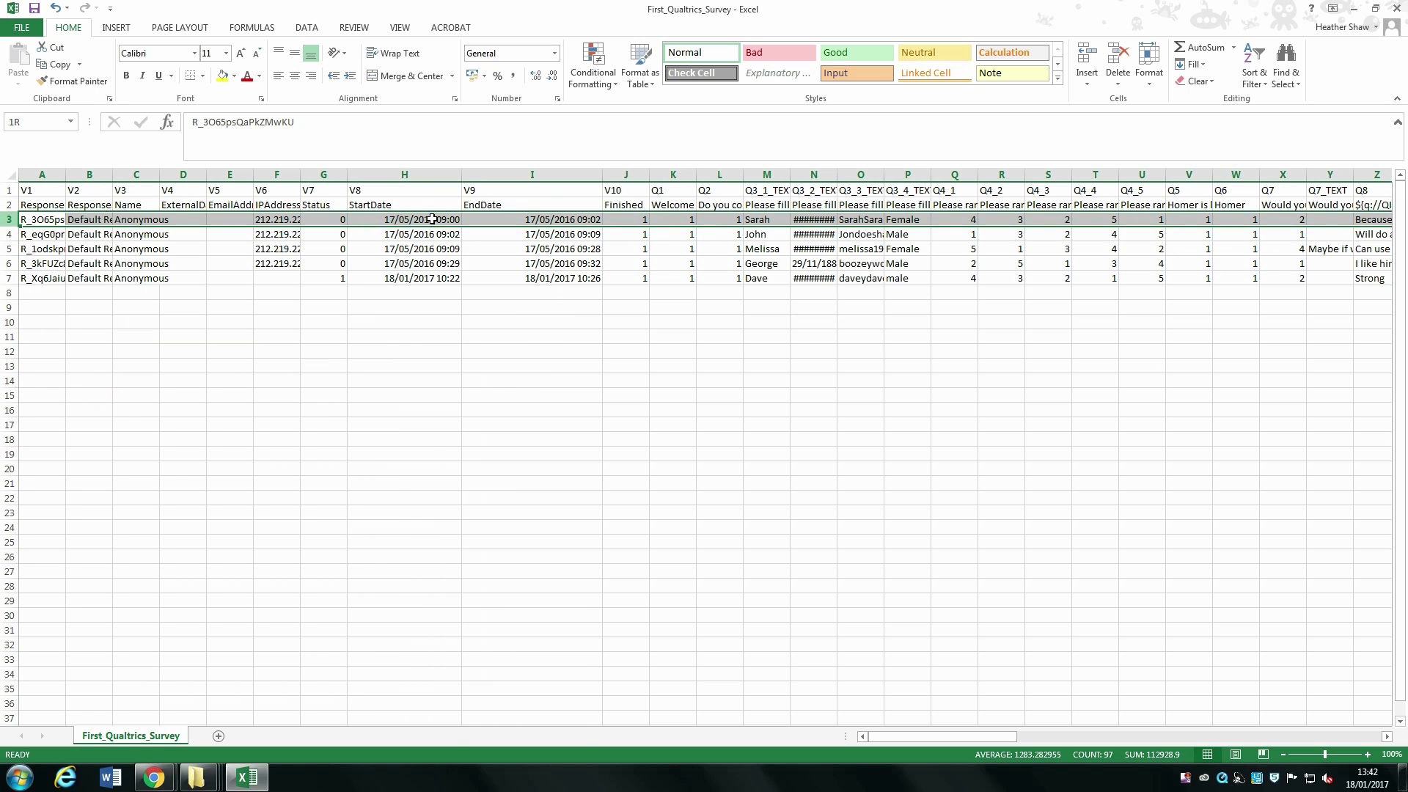
click(10, 235)
click(11, 250)
click(11, 220)
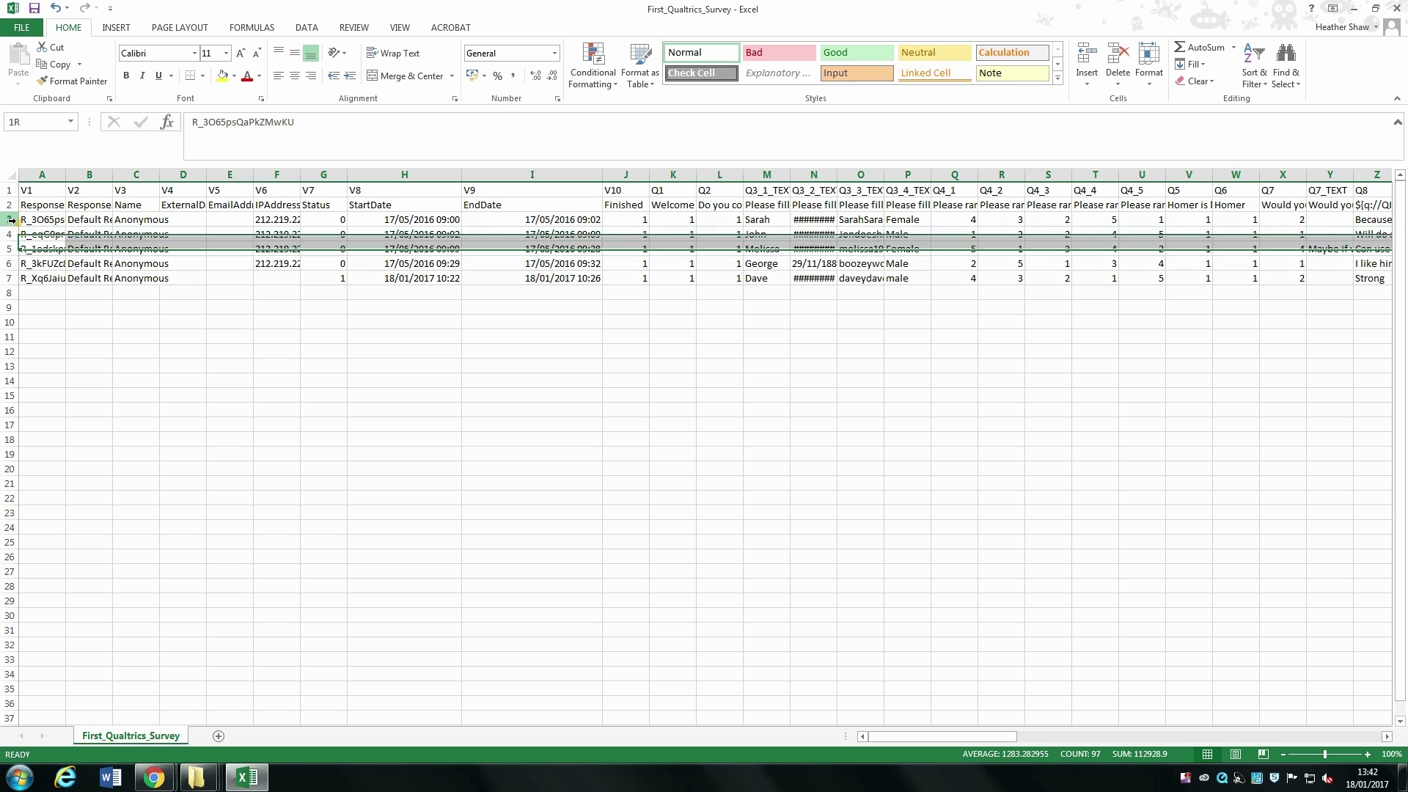
click(11, 235)
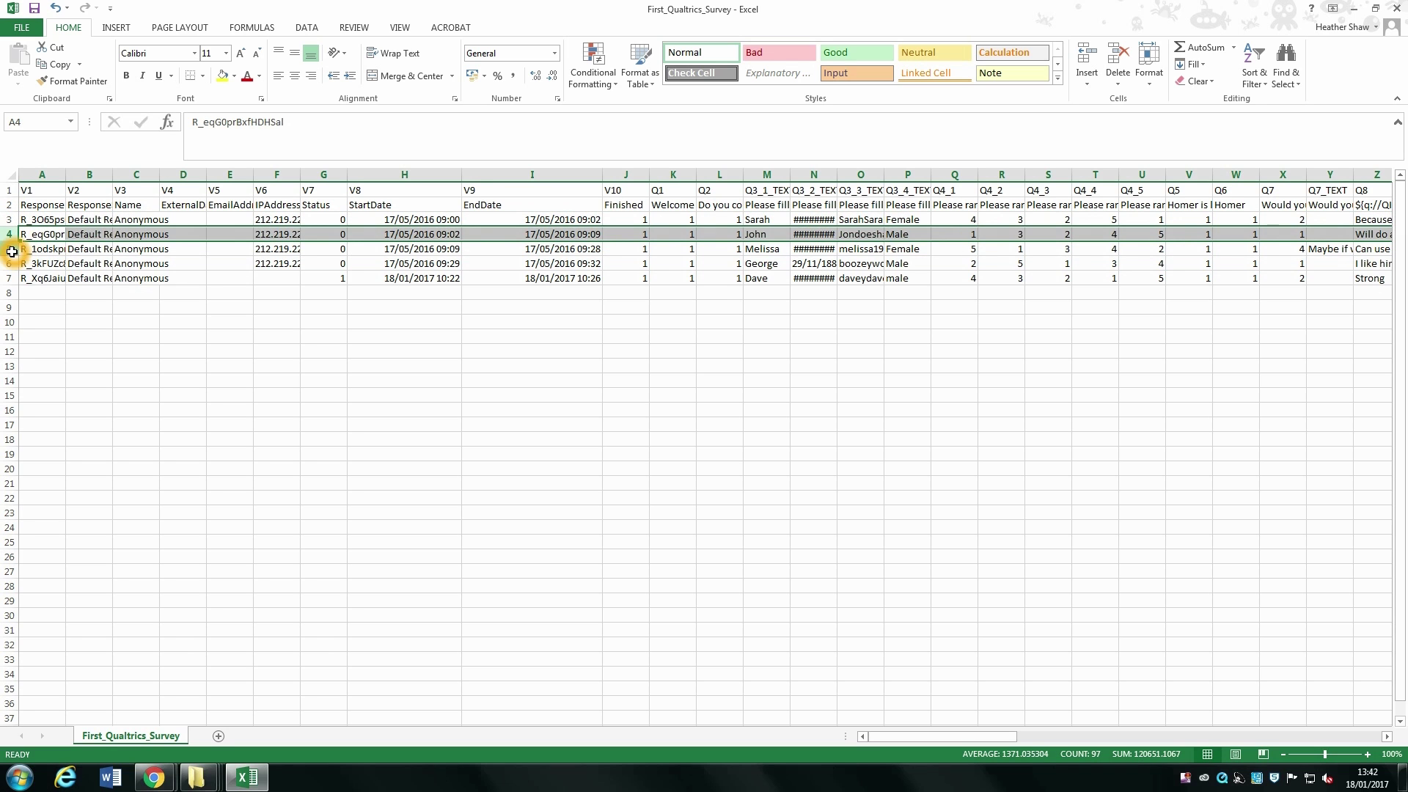
click(11, 249)
click(214, 365)
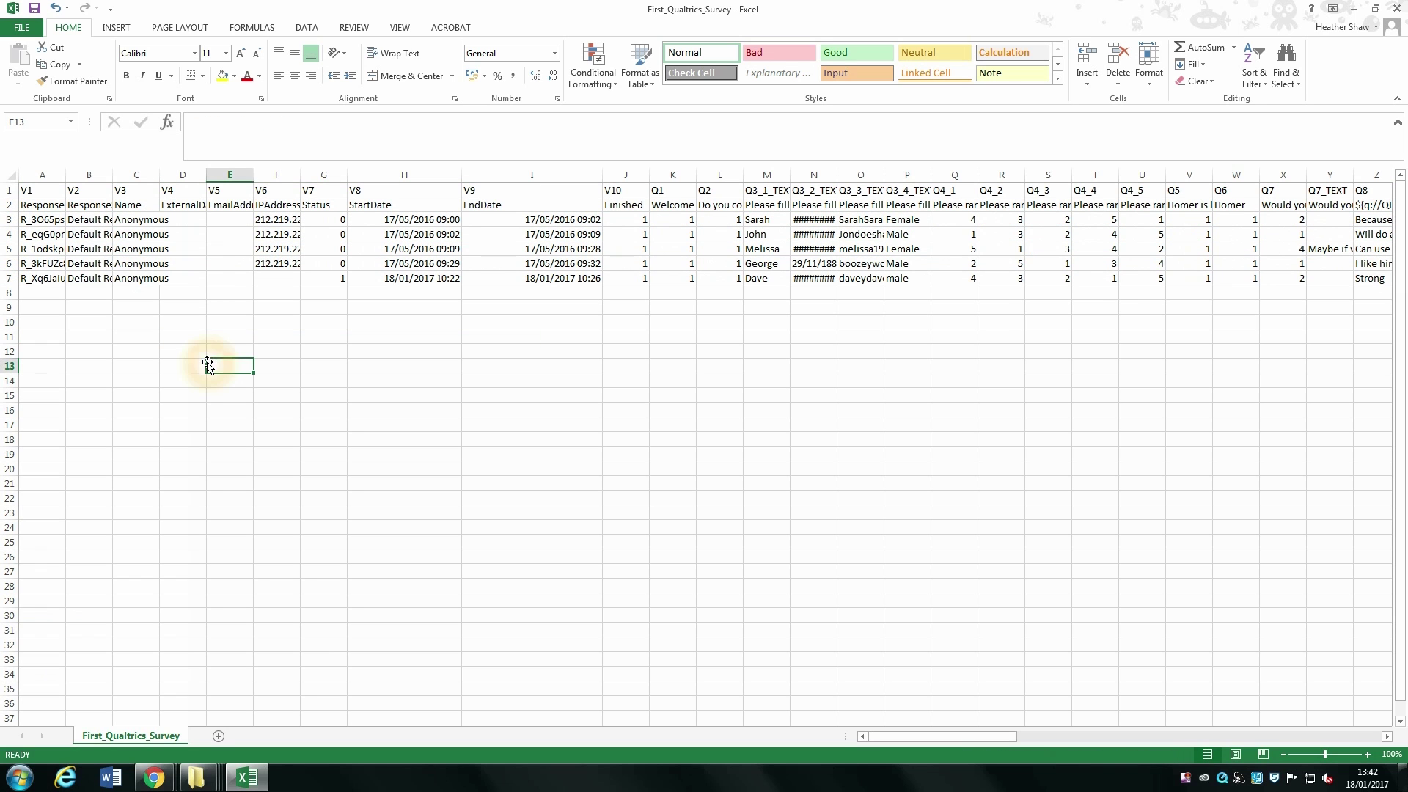
drag(257, 181, 448, 183)
click(483, 403)
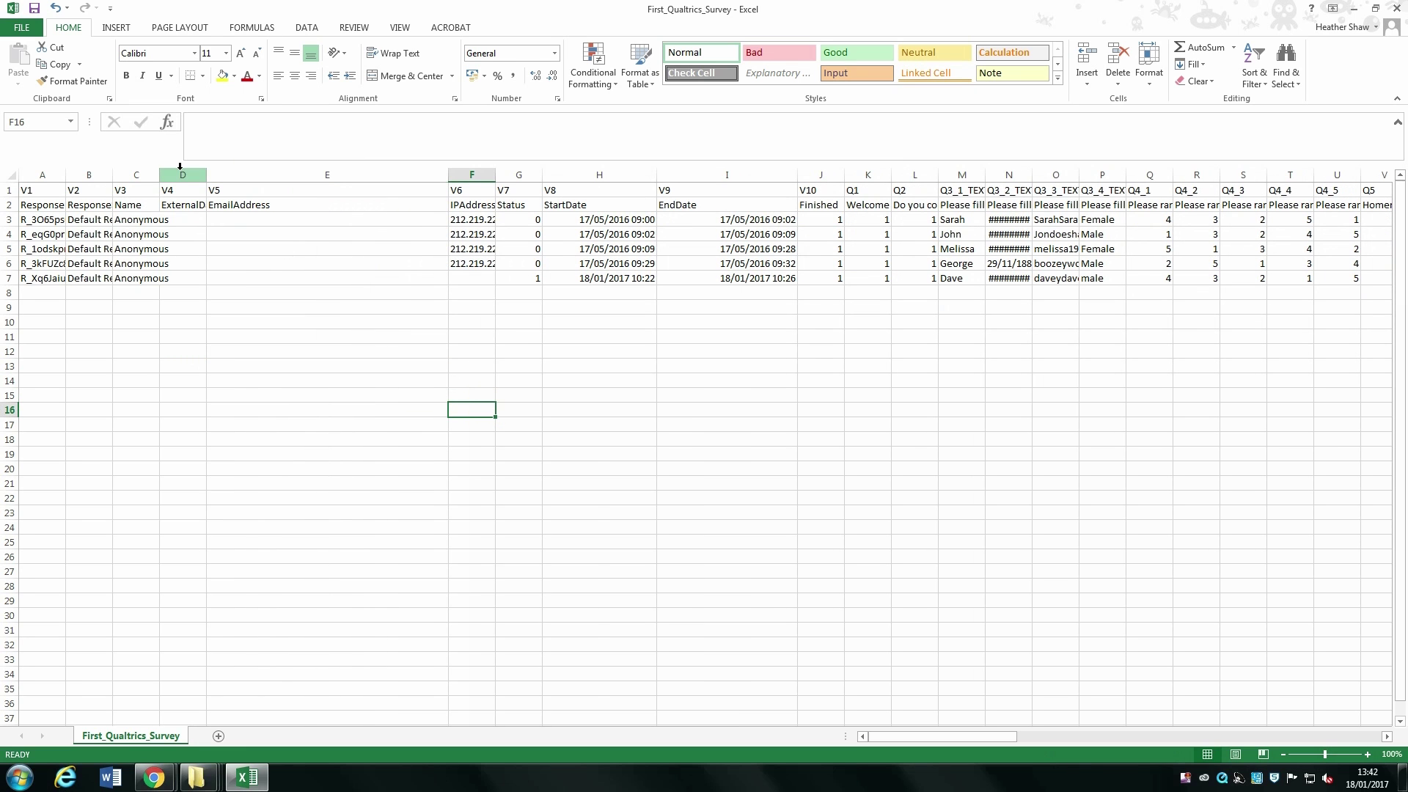
Delete columns D and E from the sheet.
drag(182, 172, 272, 179)
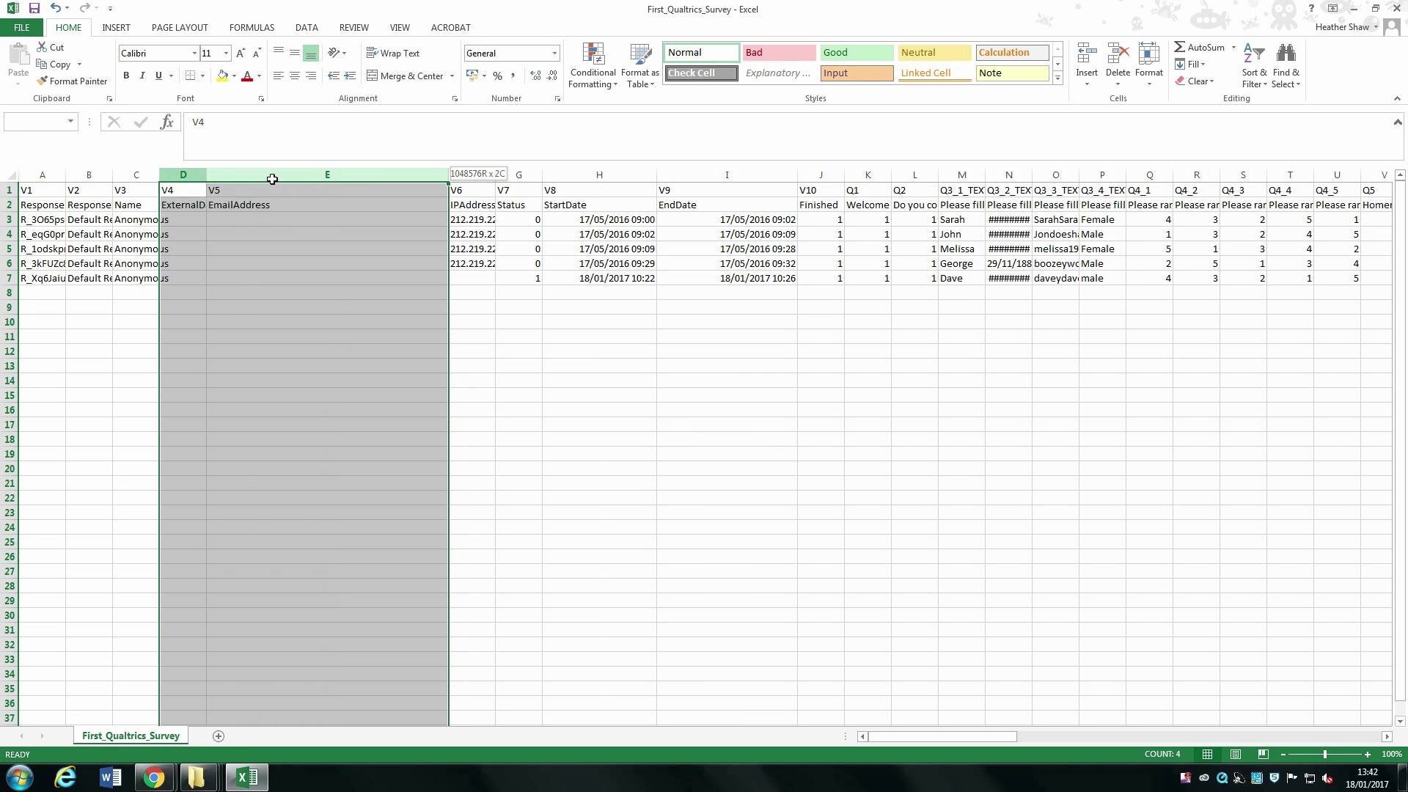
drag(361, 185, 361, 180)
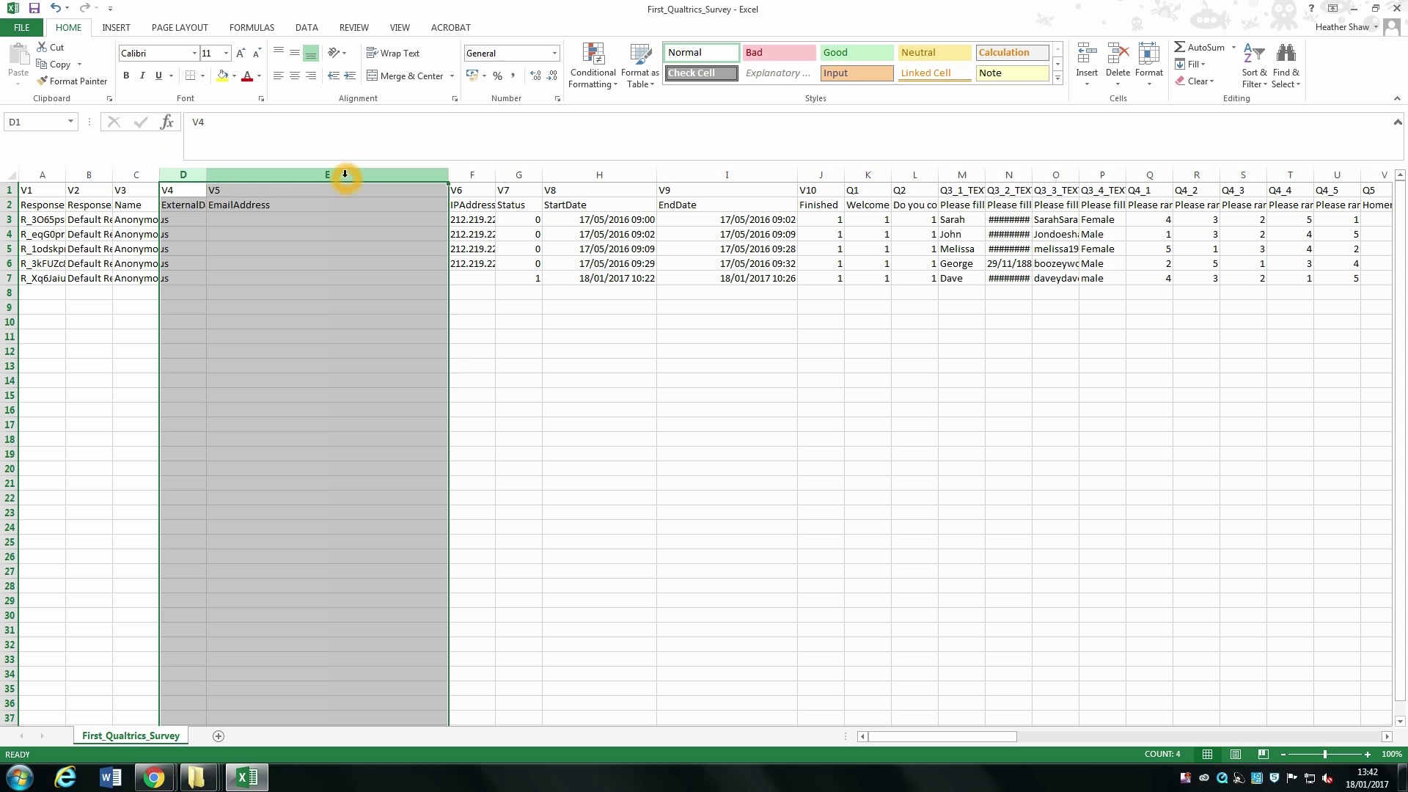
right_click(345, 179)
click(385, 297)
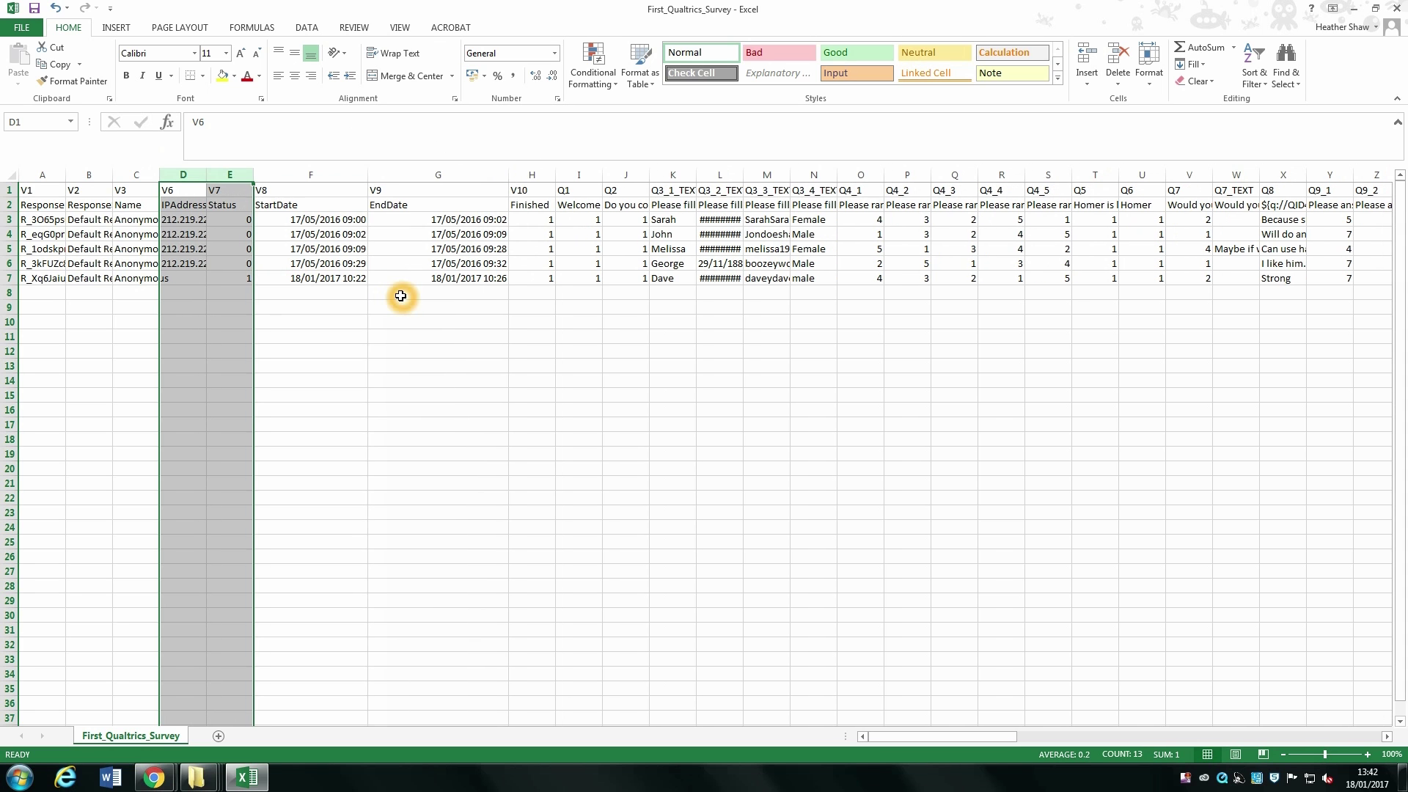
click(276, 421)
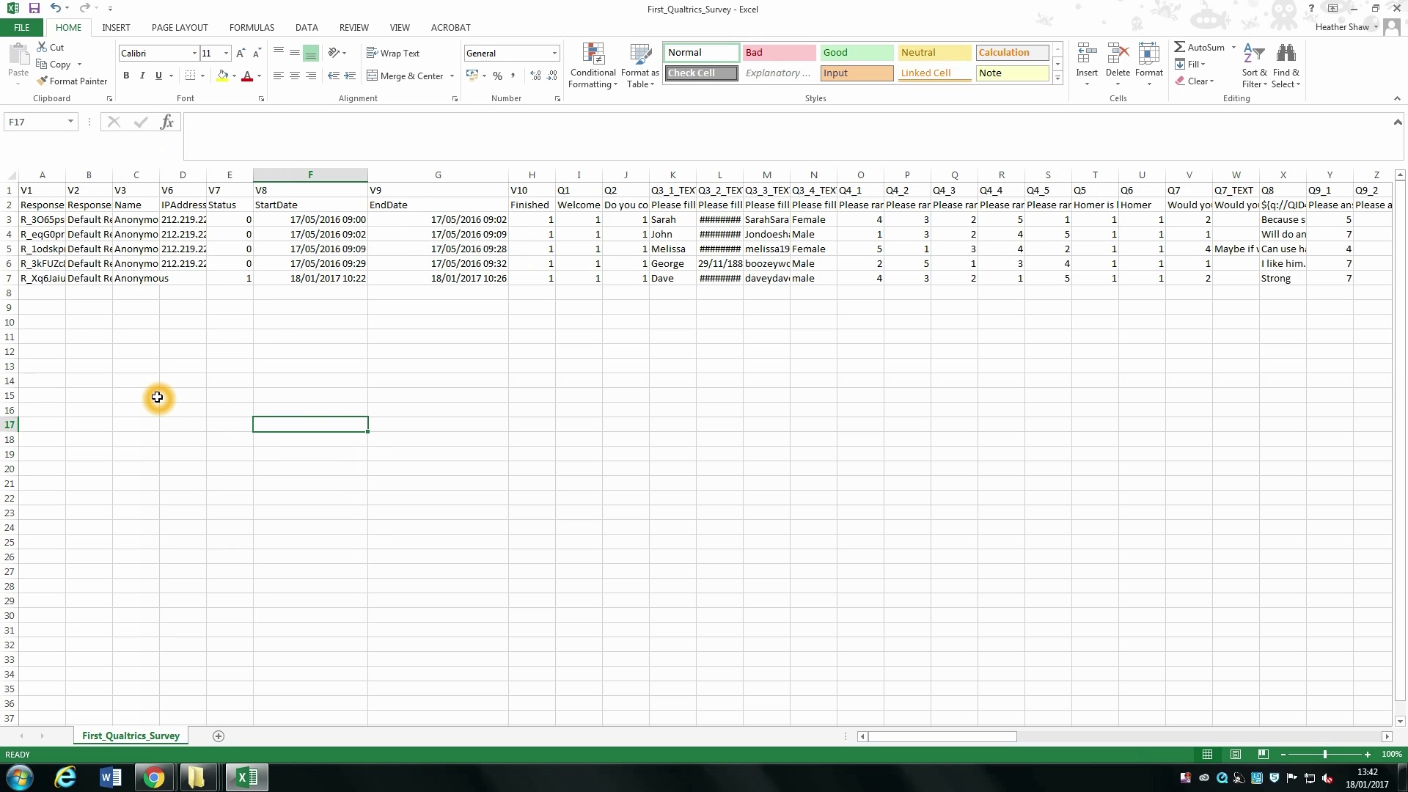
Delete the V2 and Name columns and widen the Status column.
click(93, 175)
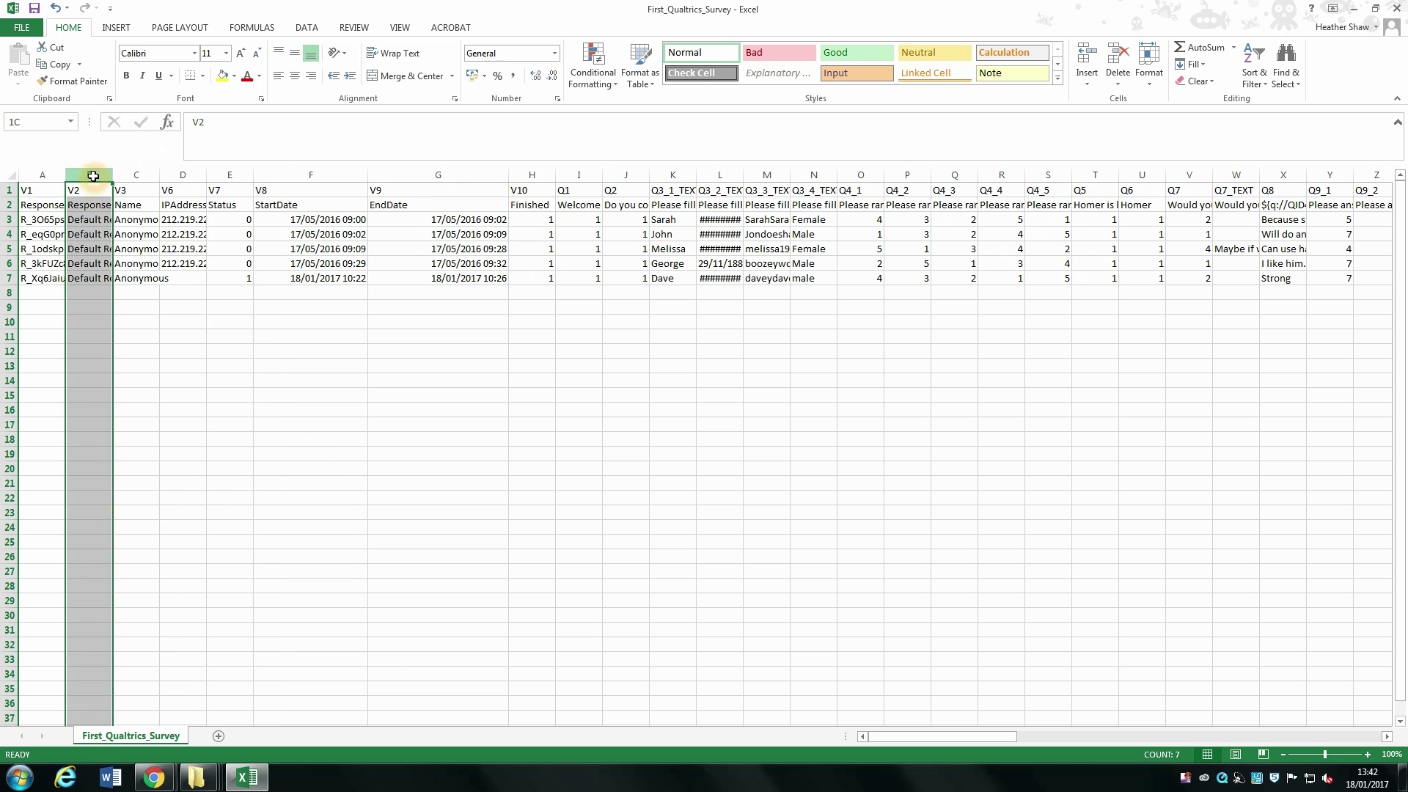
drag(93, 176, 138, 176)
right_click(144, 178)
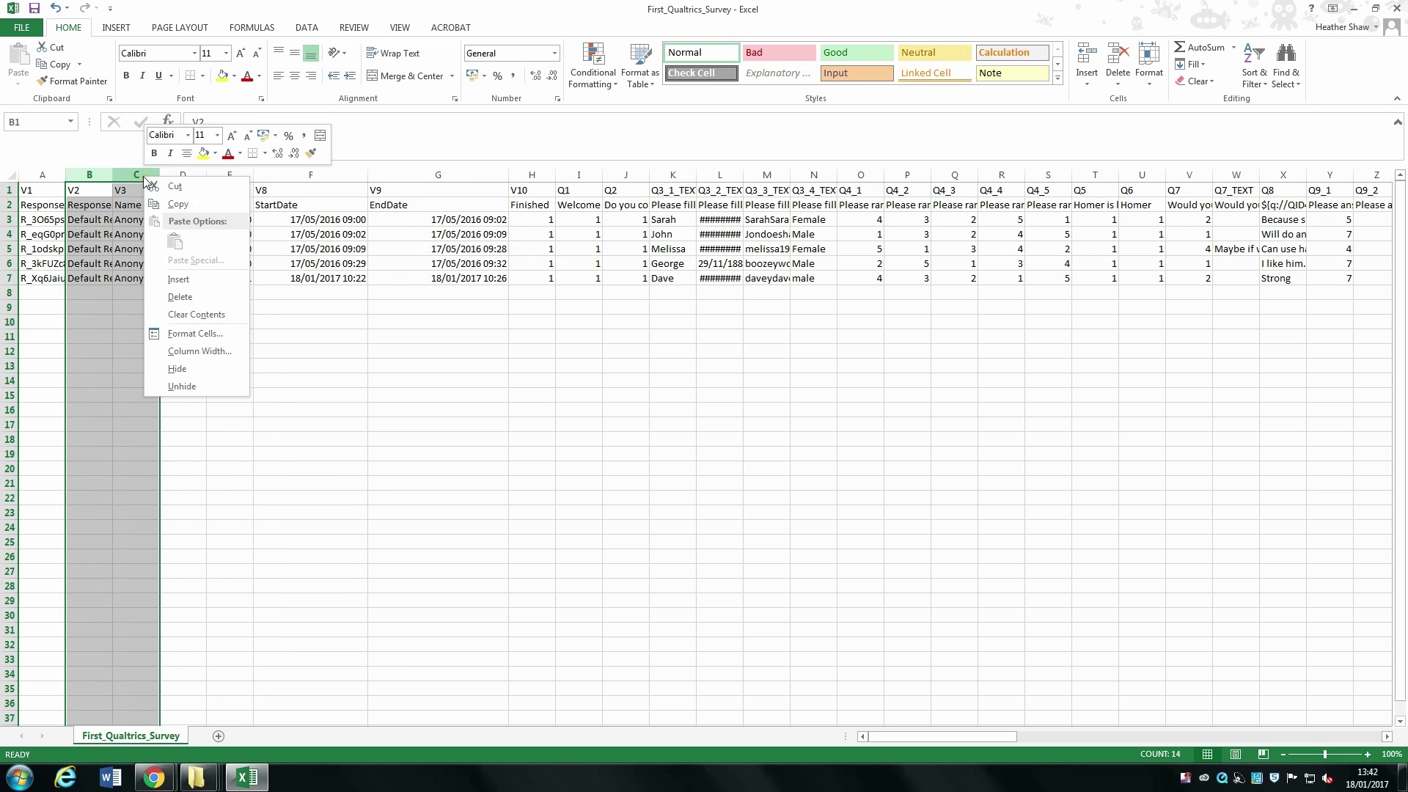
click(209, 299)
click(245, 455)
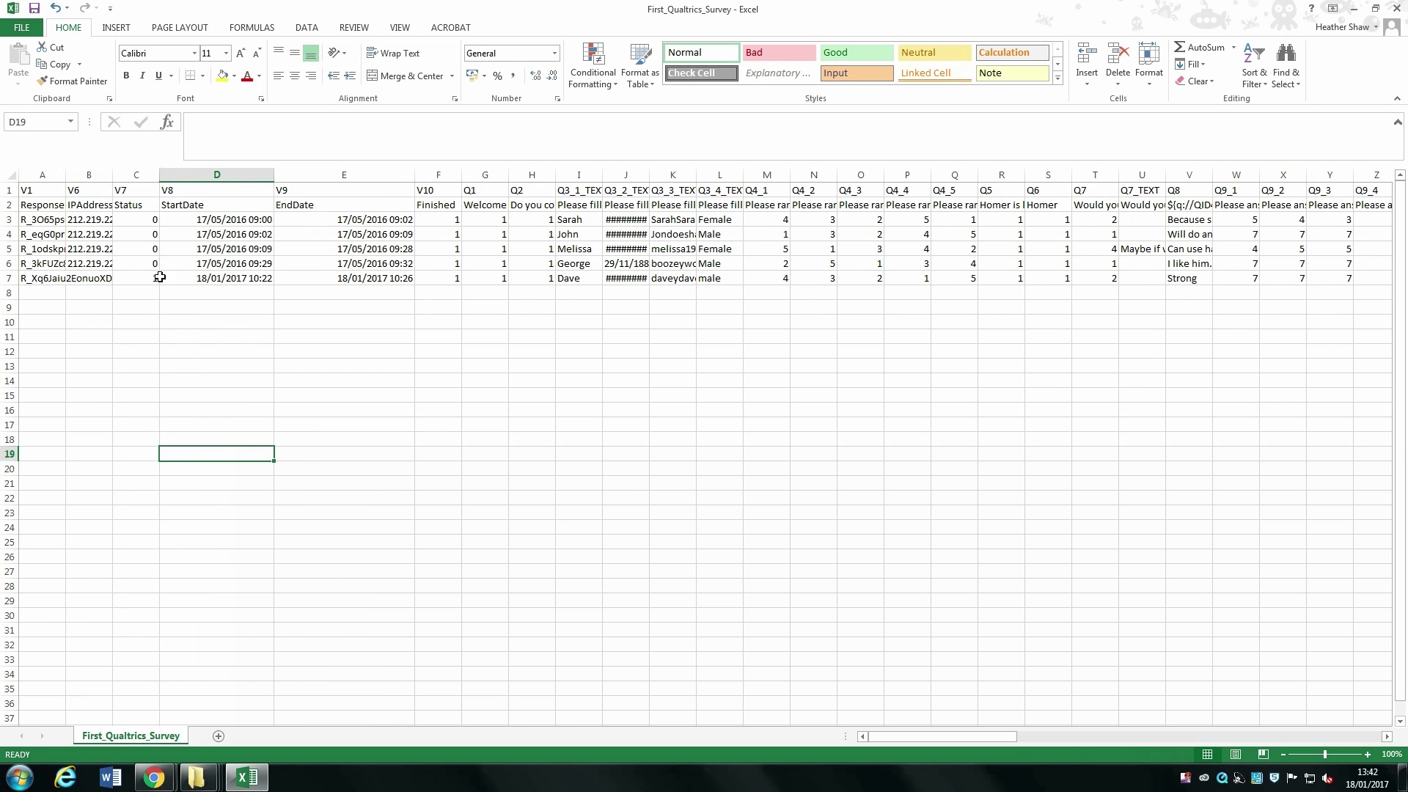
drag(155, 177, 179, 176)
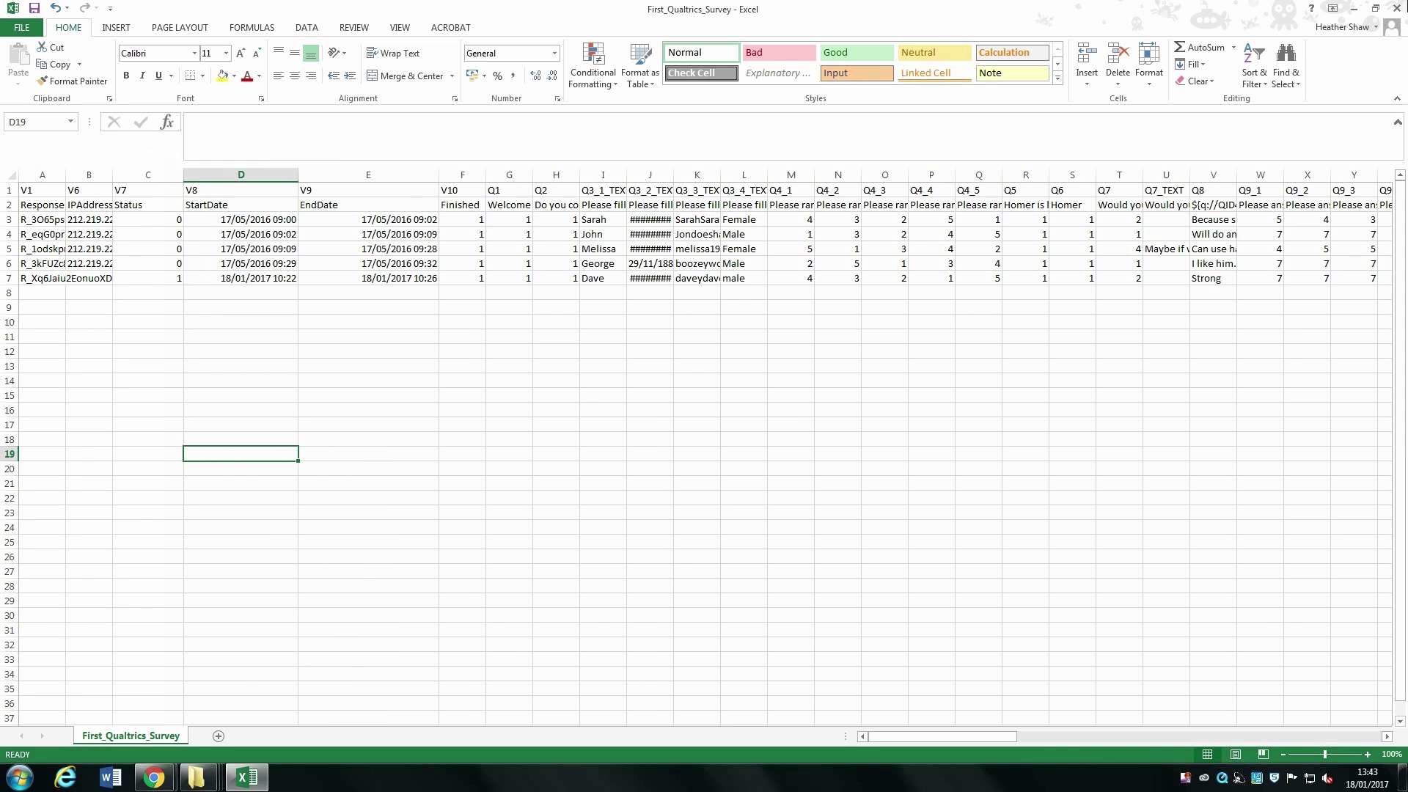
Restore the Excel window and snap it to the left half of the screen.
click(1377, 8)
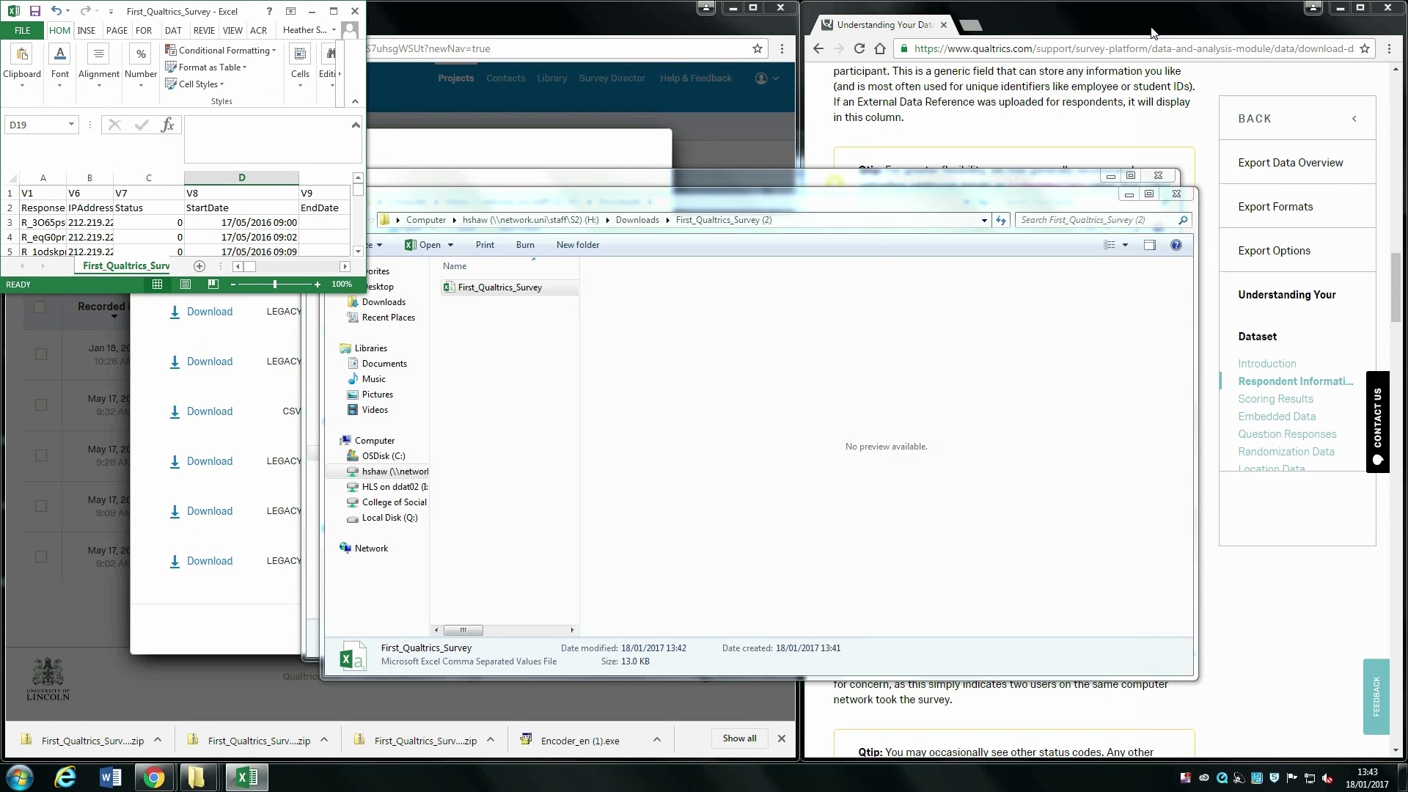
drag(1353, 16, 1404, 15)
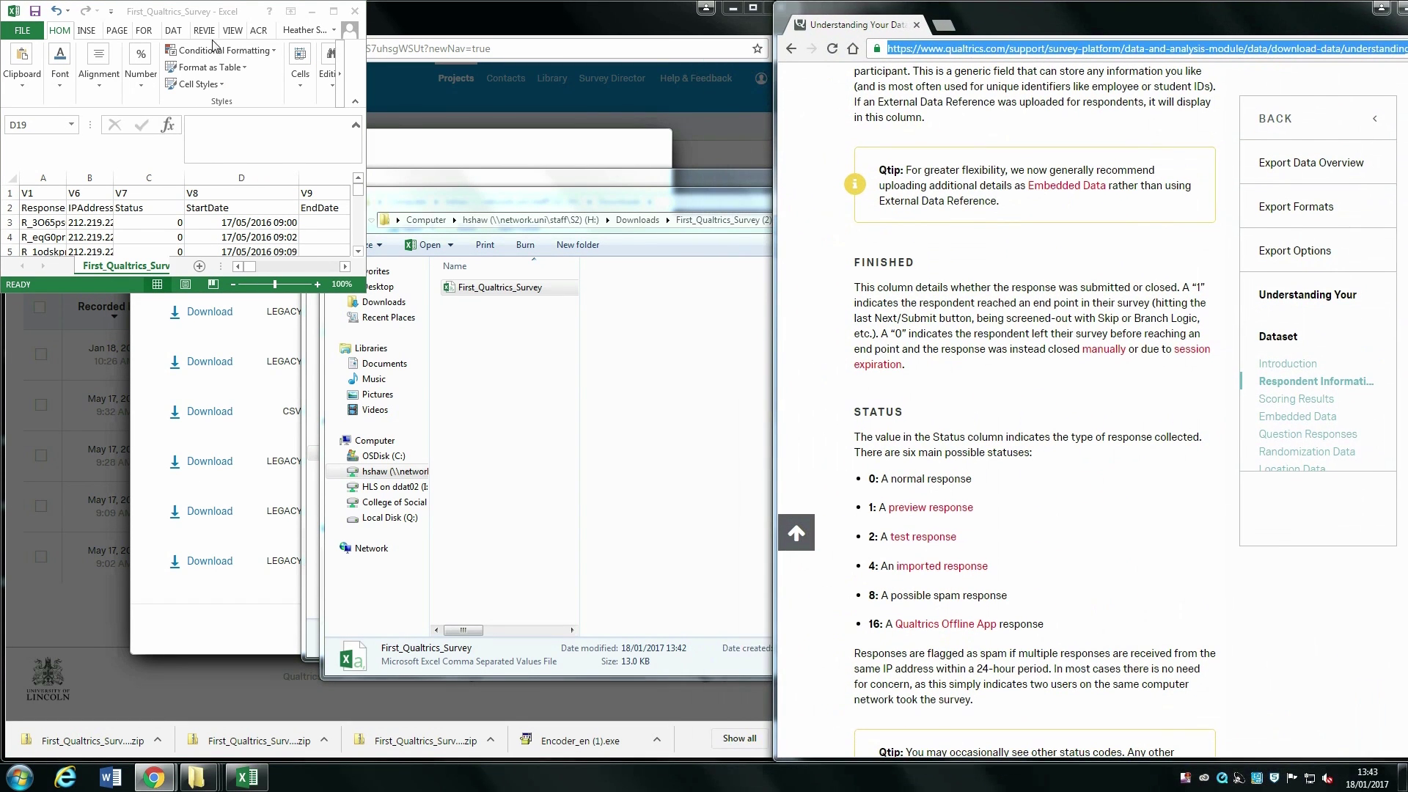
drag(217, 18, 1, 220)
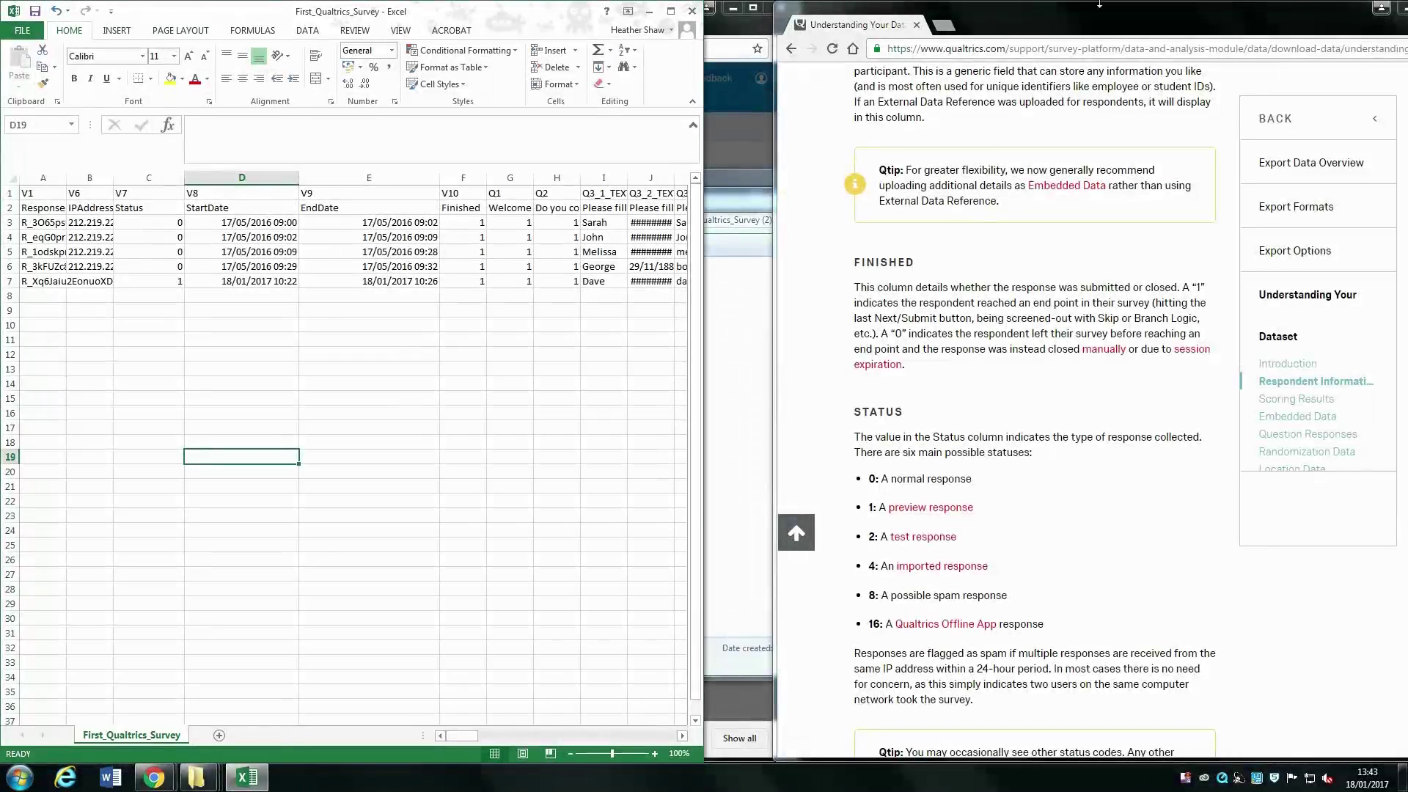
Snap Chrome to the right half and scroll the support article to the Status section.
drag(1075, 22, 1407, 220)
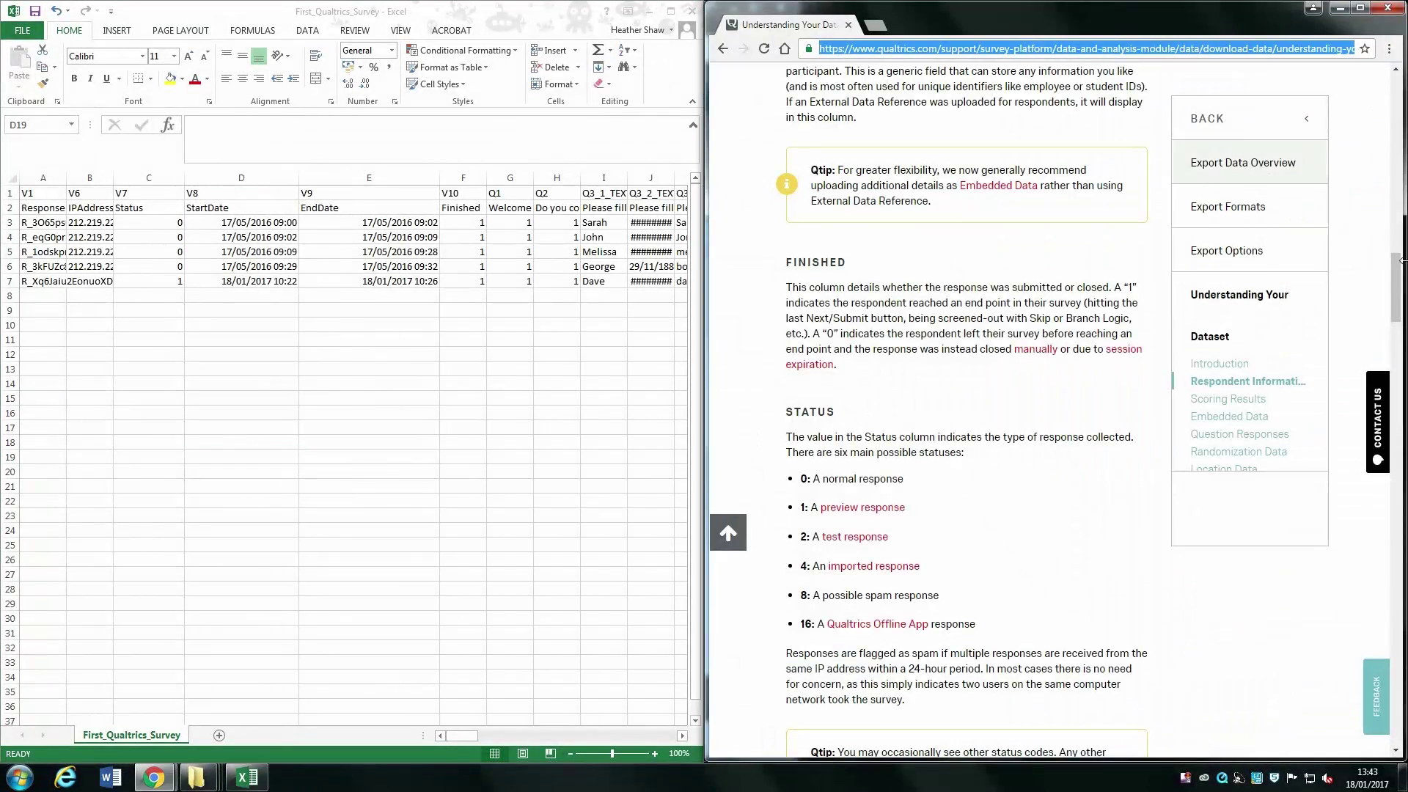
drag(1394, 273, 1013, 89)
click(1160, 288)
click(770, 260)
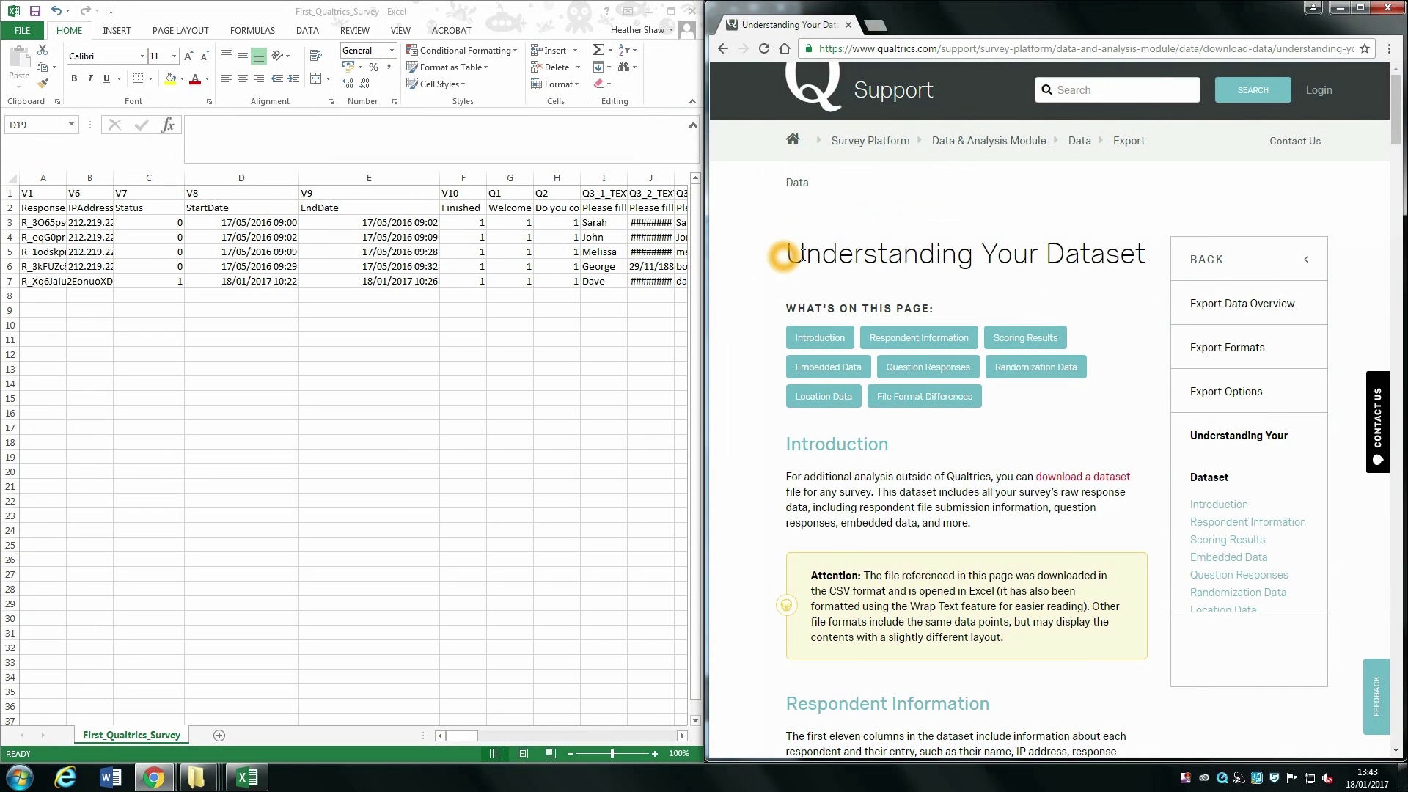
click(1399, 98)
drag(1399, 97, 1394, 295)
Highlight the Status section's codes and the meaning of status 0.
drag(793, 263, 964, 481)
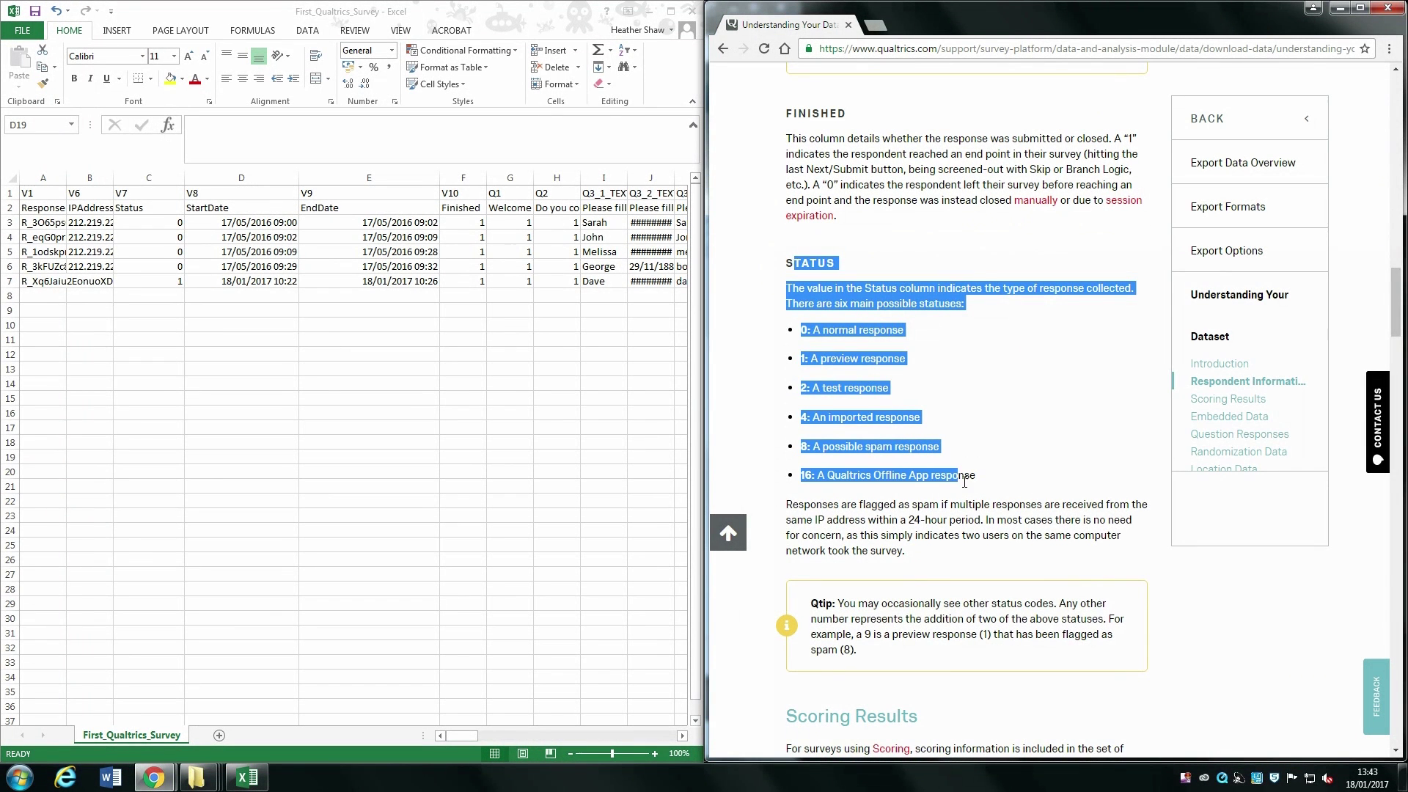
click(1026, 411)
drag(918, 328, 807, 335)
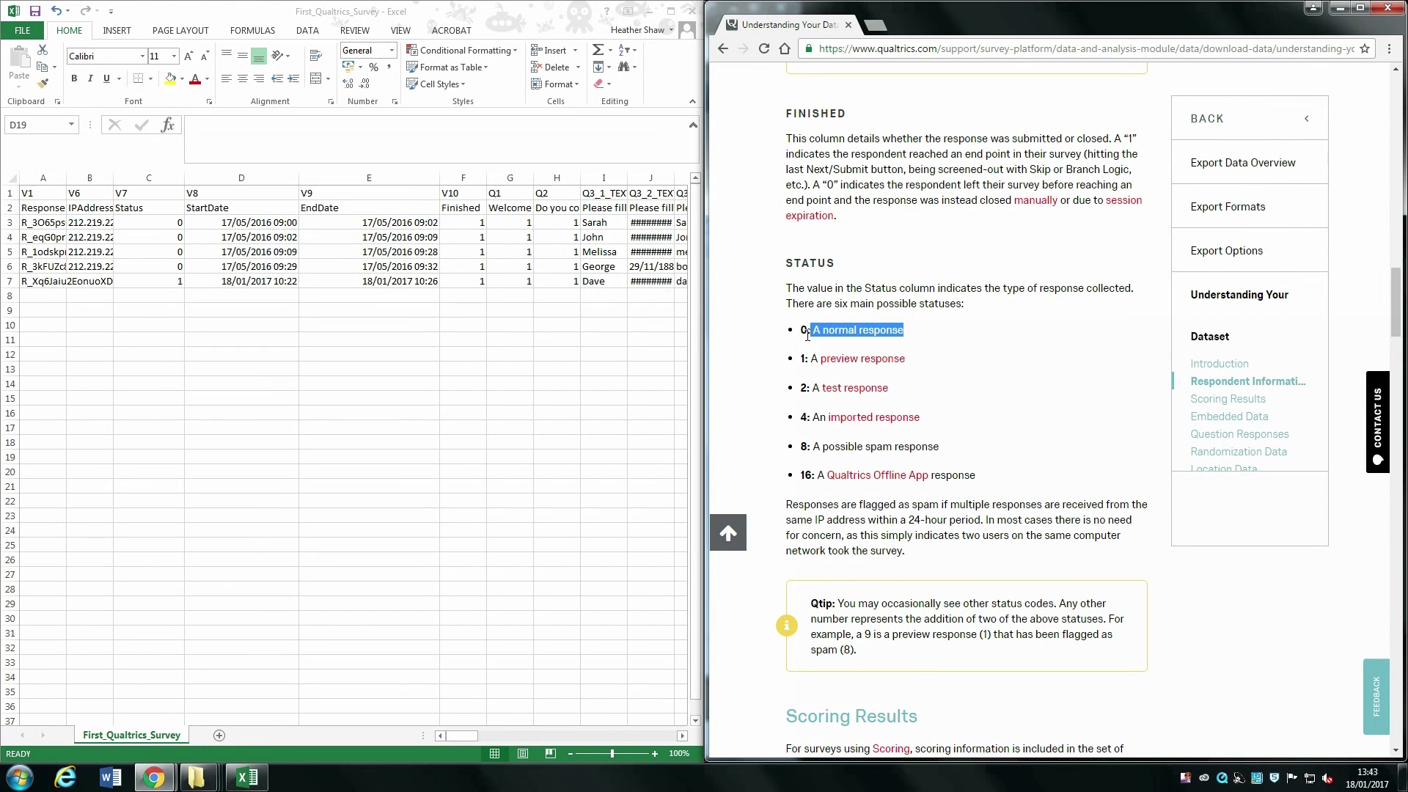
click(996, 343)
click(1012, 325)
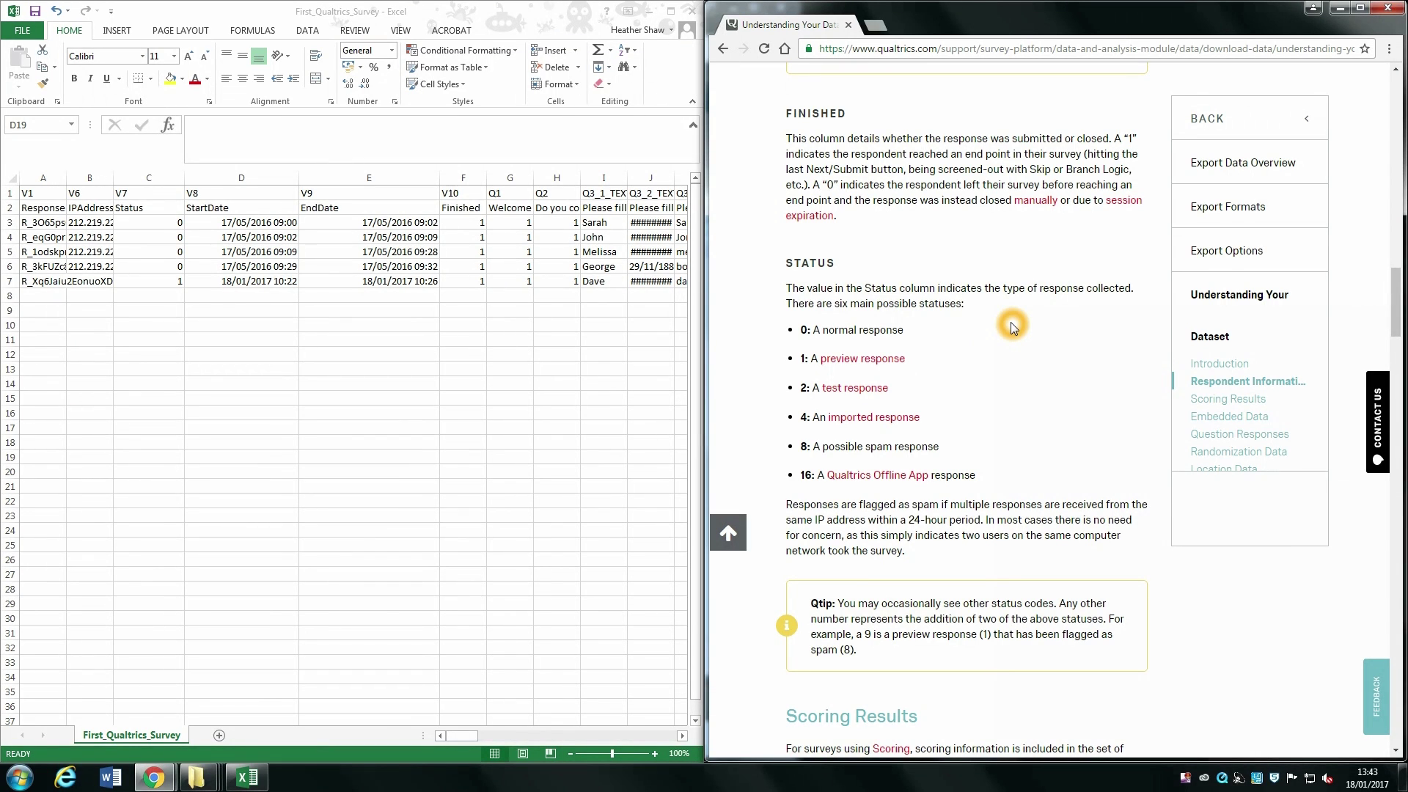
Match cell C7's status 1 to the preview-response code, and highlight the spam code.
click(166, 284)
click(164, 283)
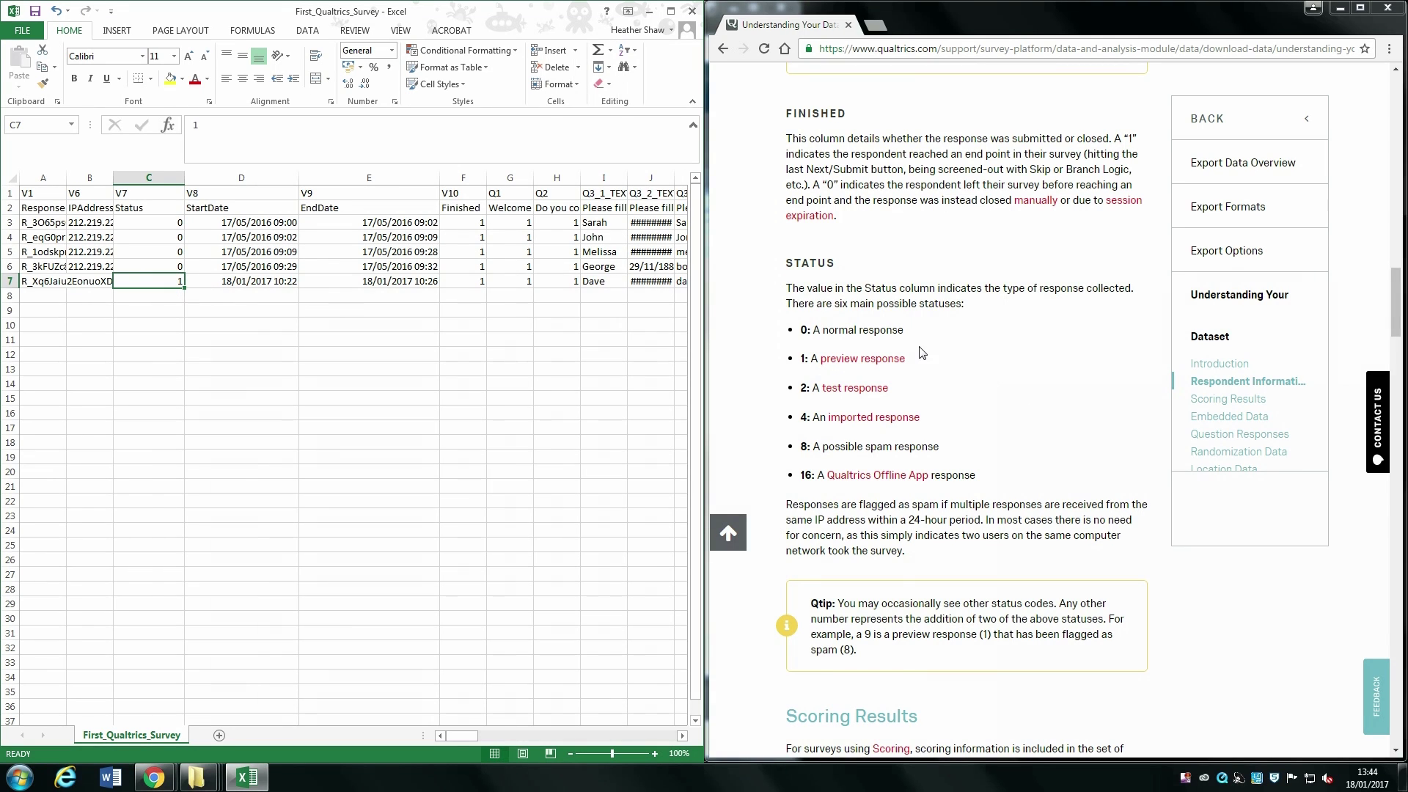
drag(923, 357, 776, 356)
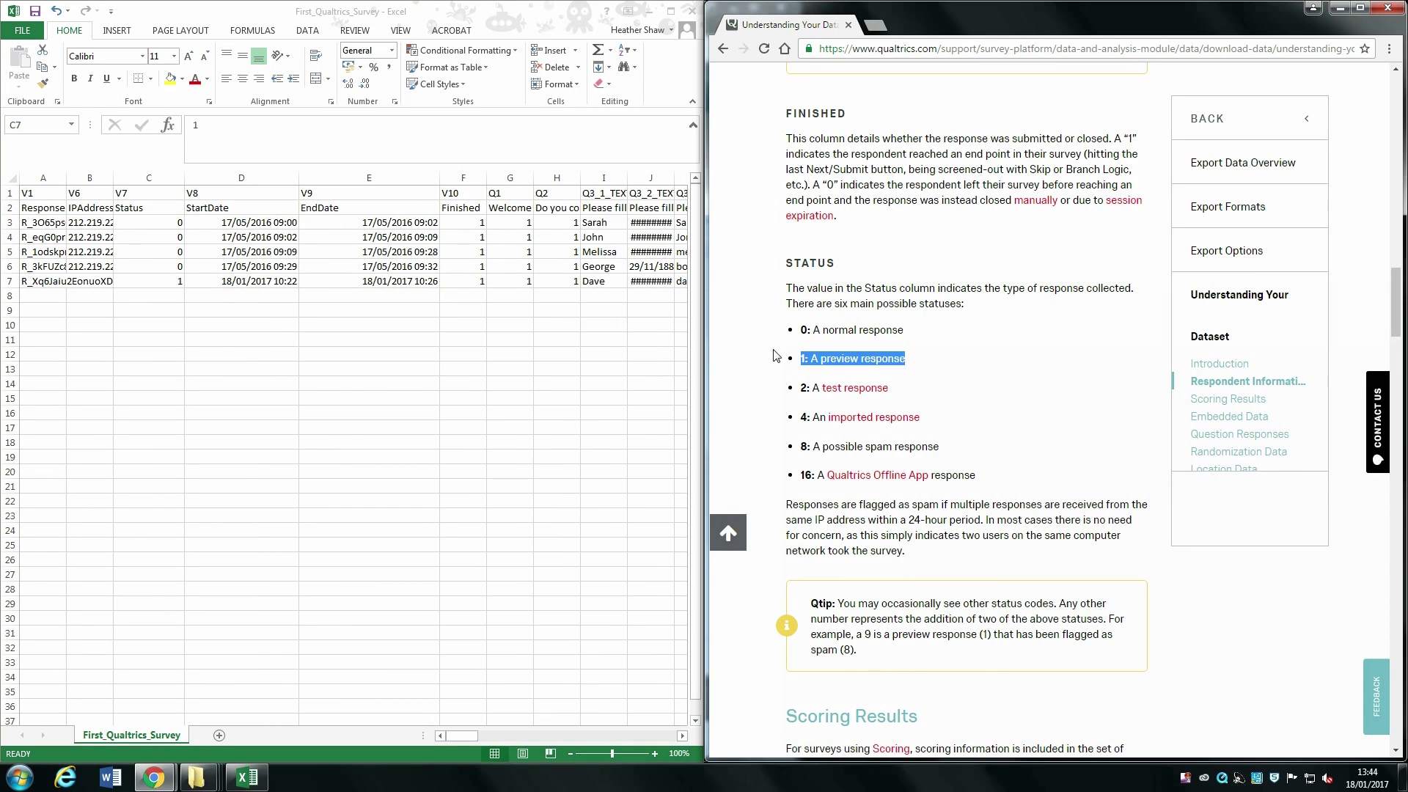
click(164, 285)
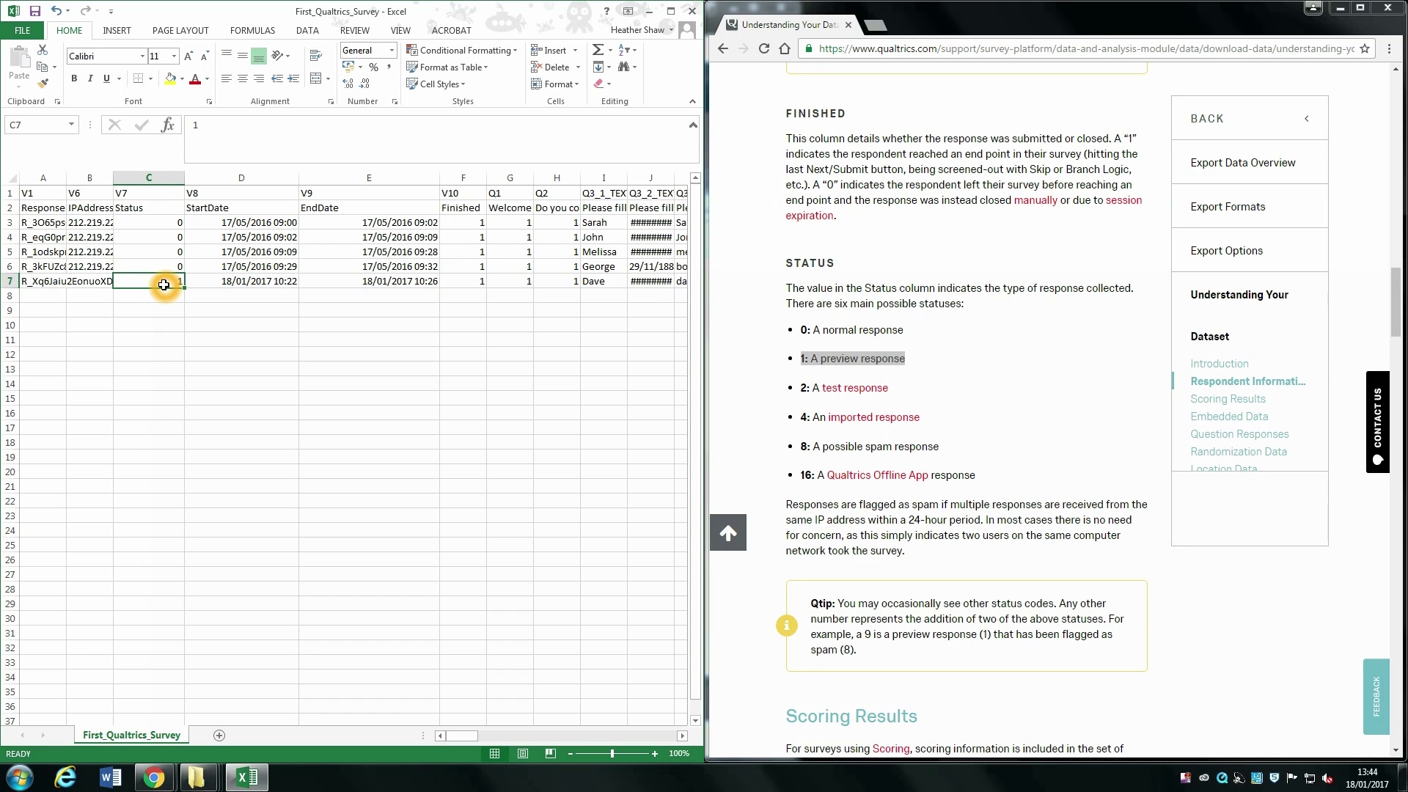
drag(939, 446, 812, 446)
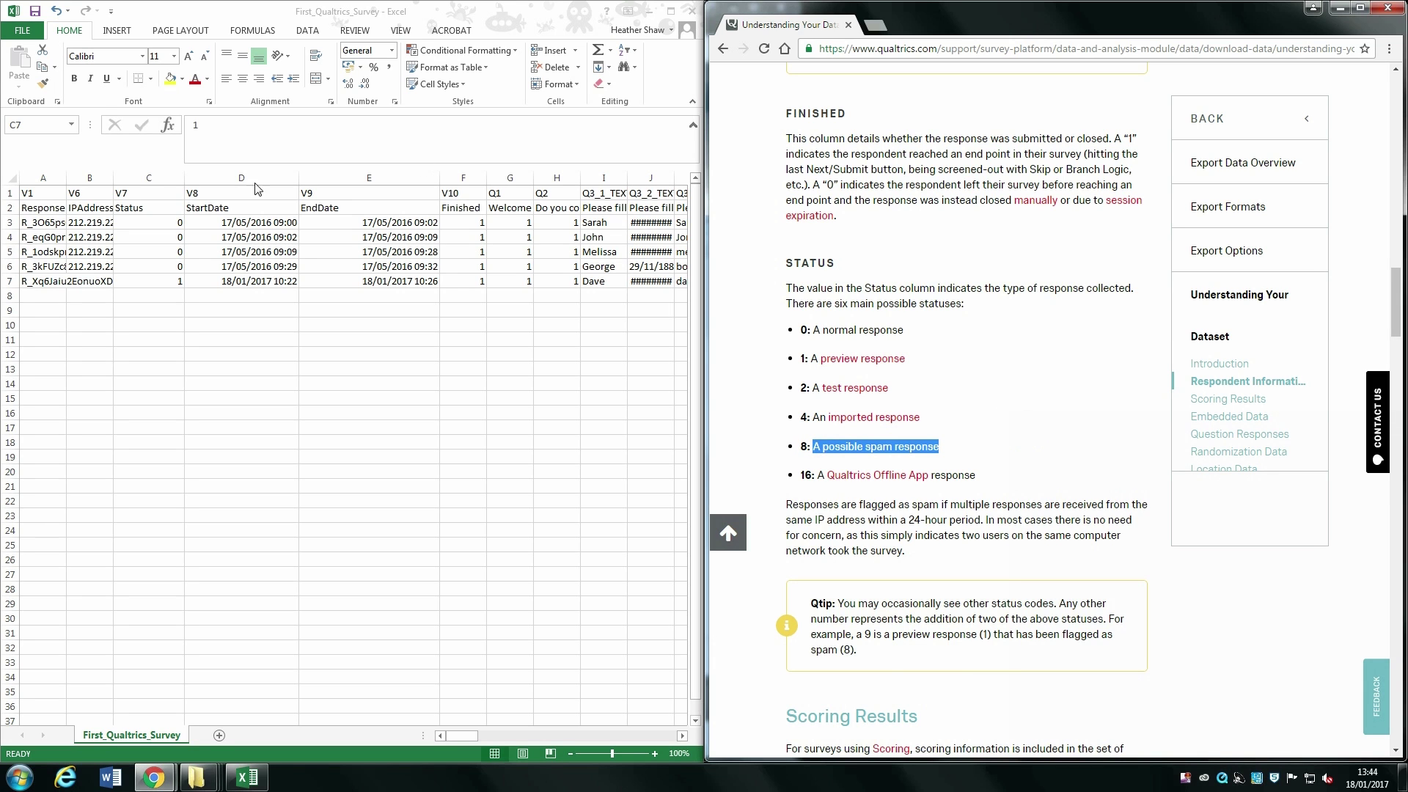
click(233, 207)
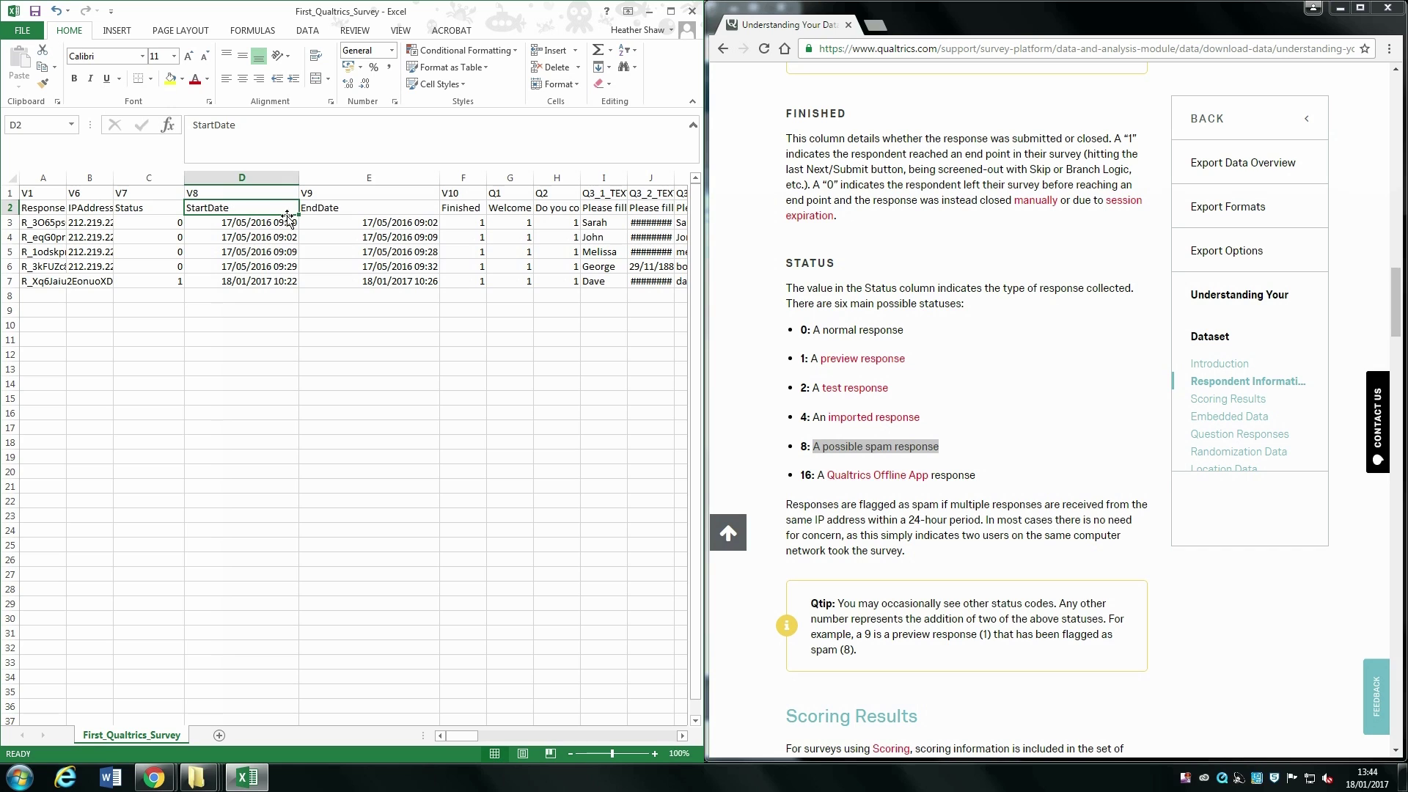
click(323, 209)
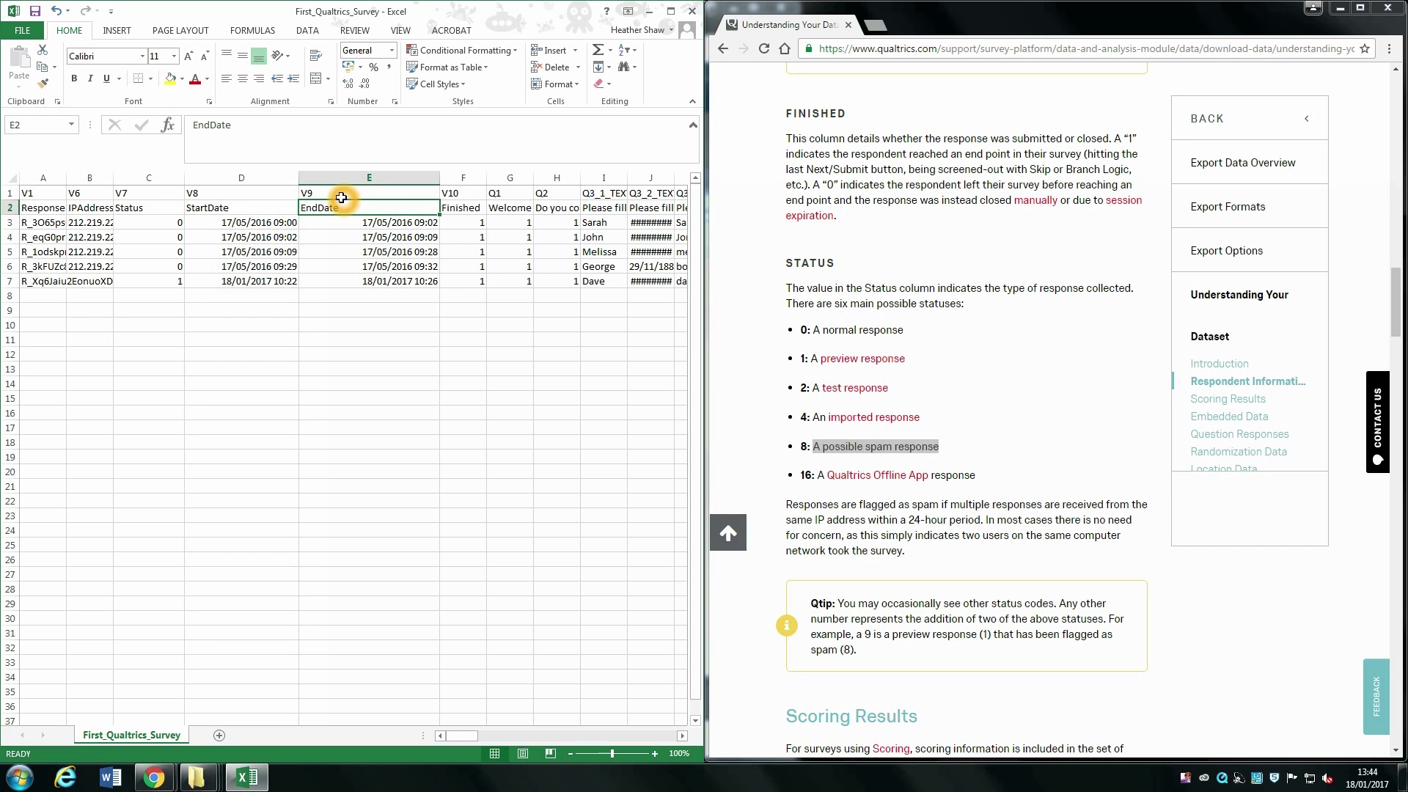
click(271, 210)
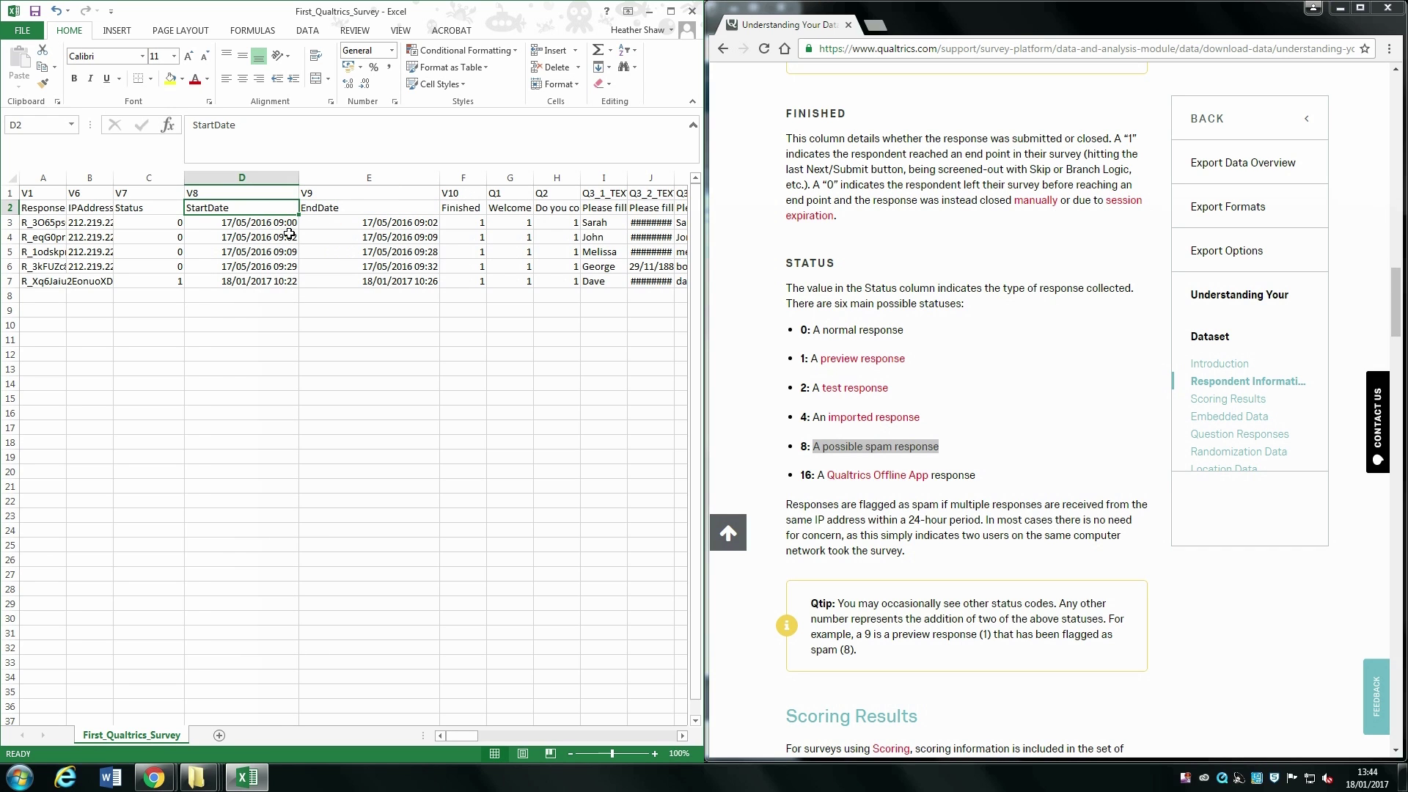
click(509, 432)
click(249, 223)
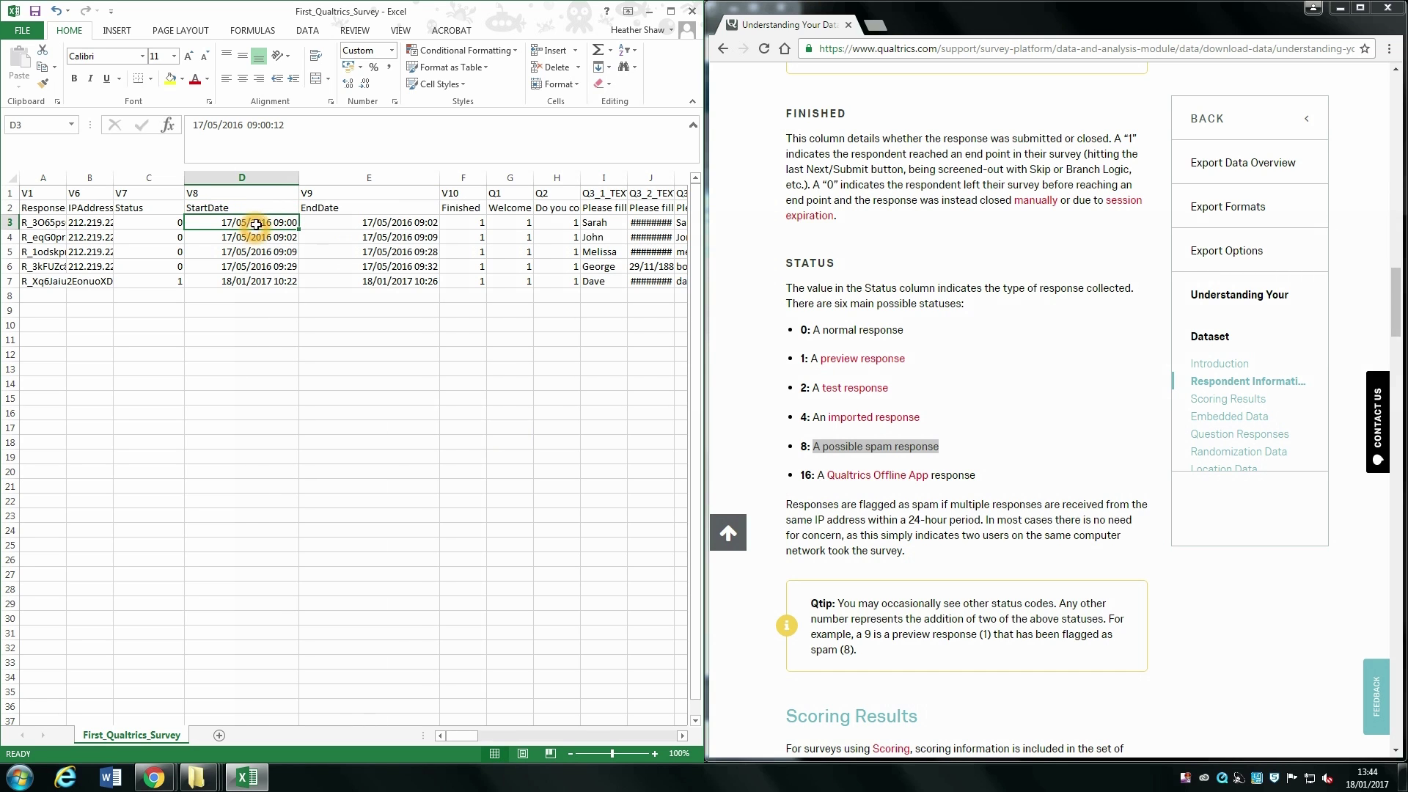
click(462, 178)
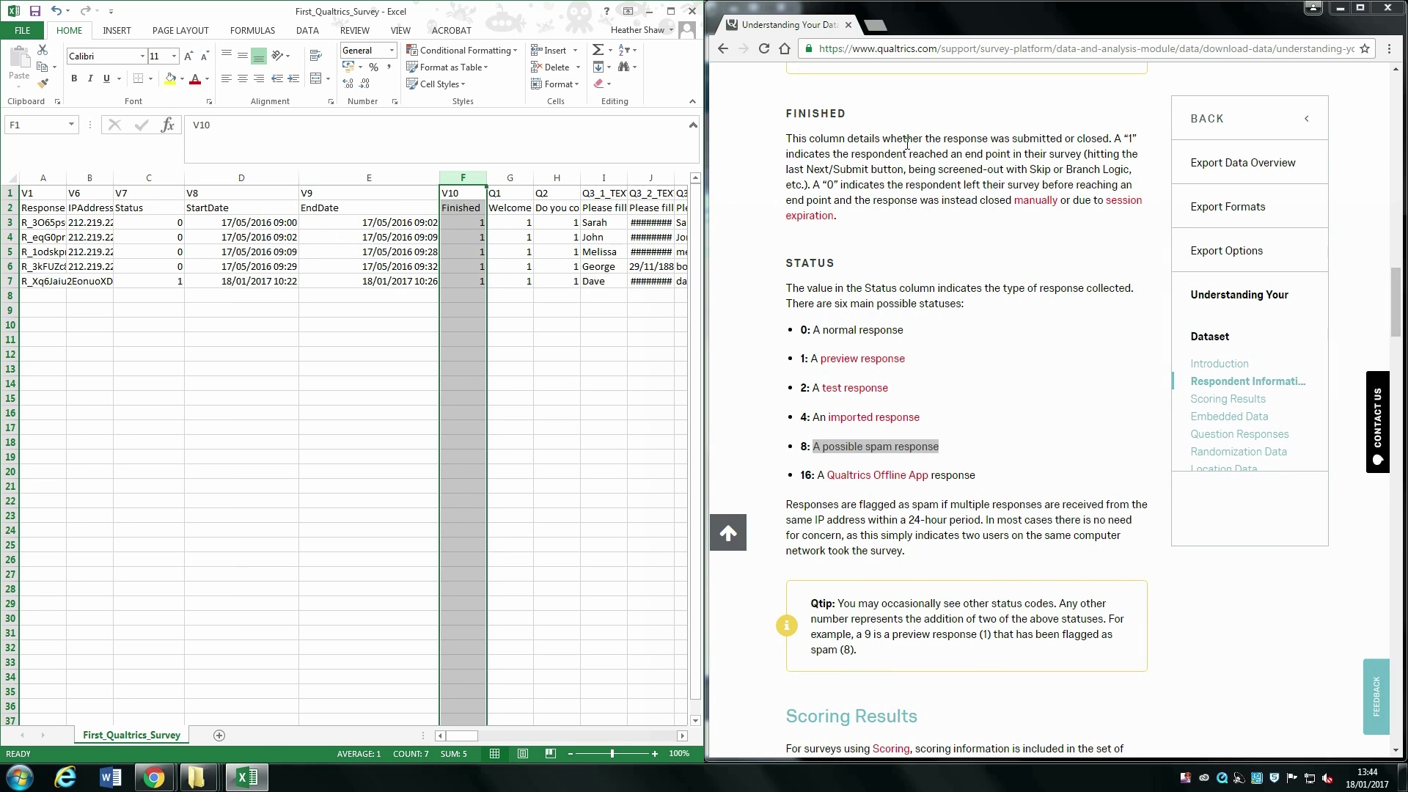
drag(913, 156, 1139, 175)
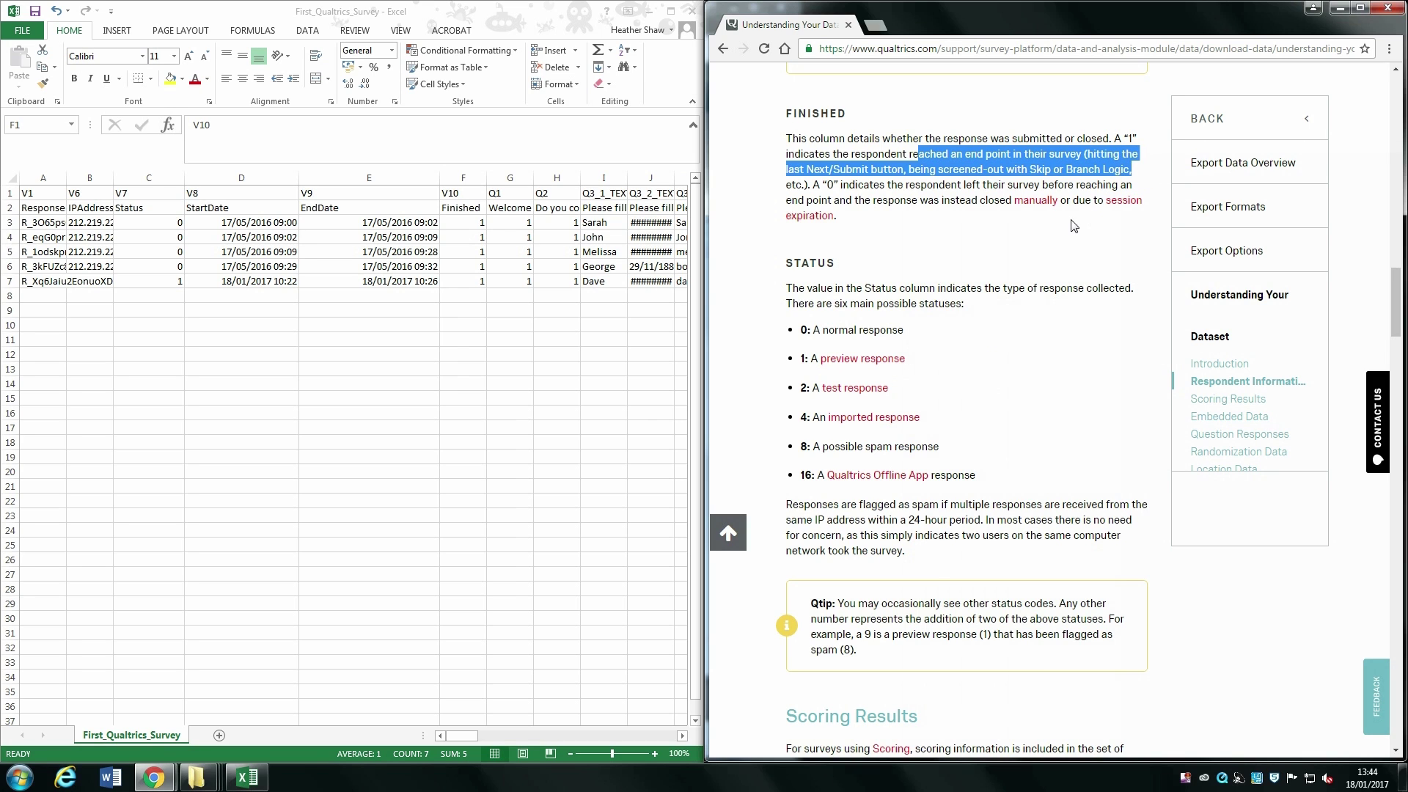
right_click(1048, 235)
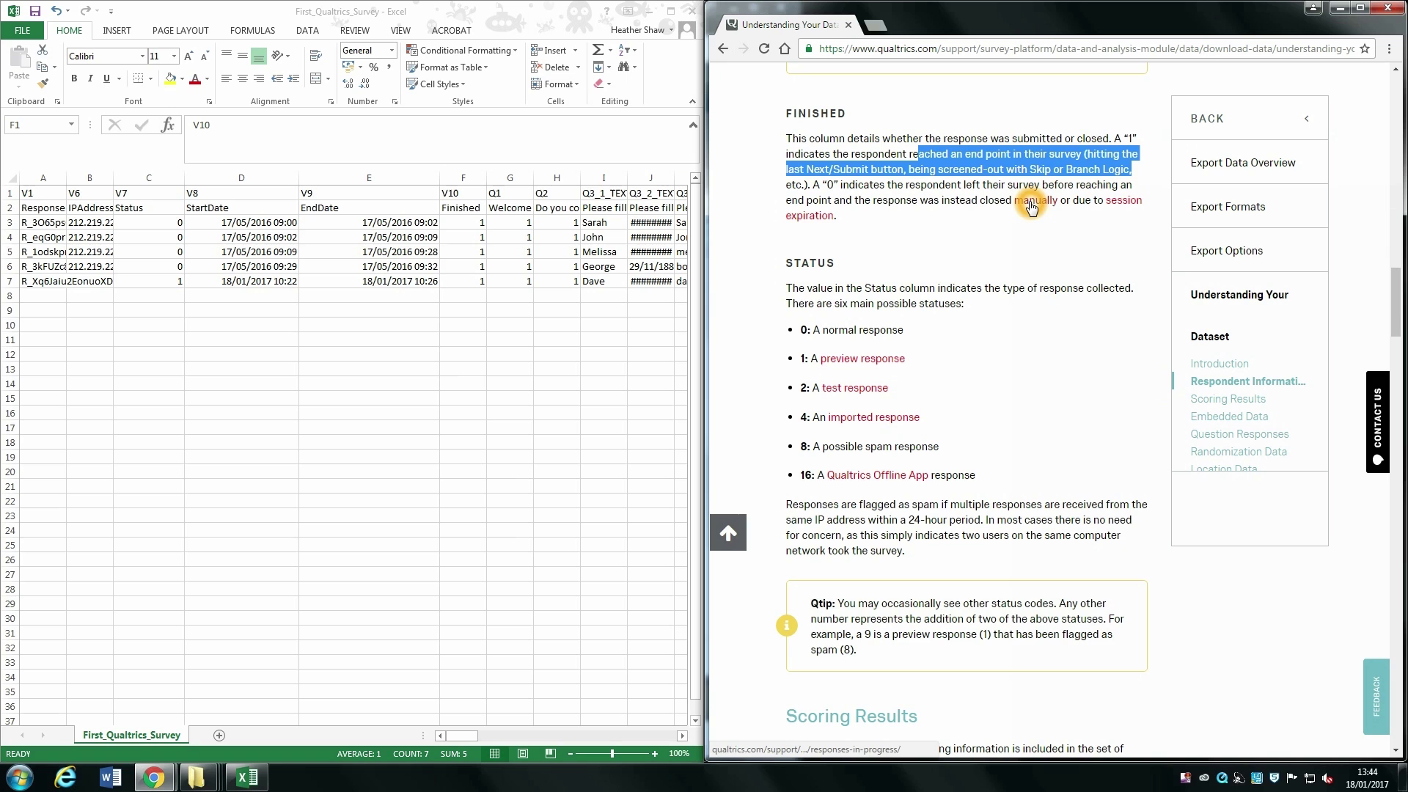
click(1003, 233)
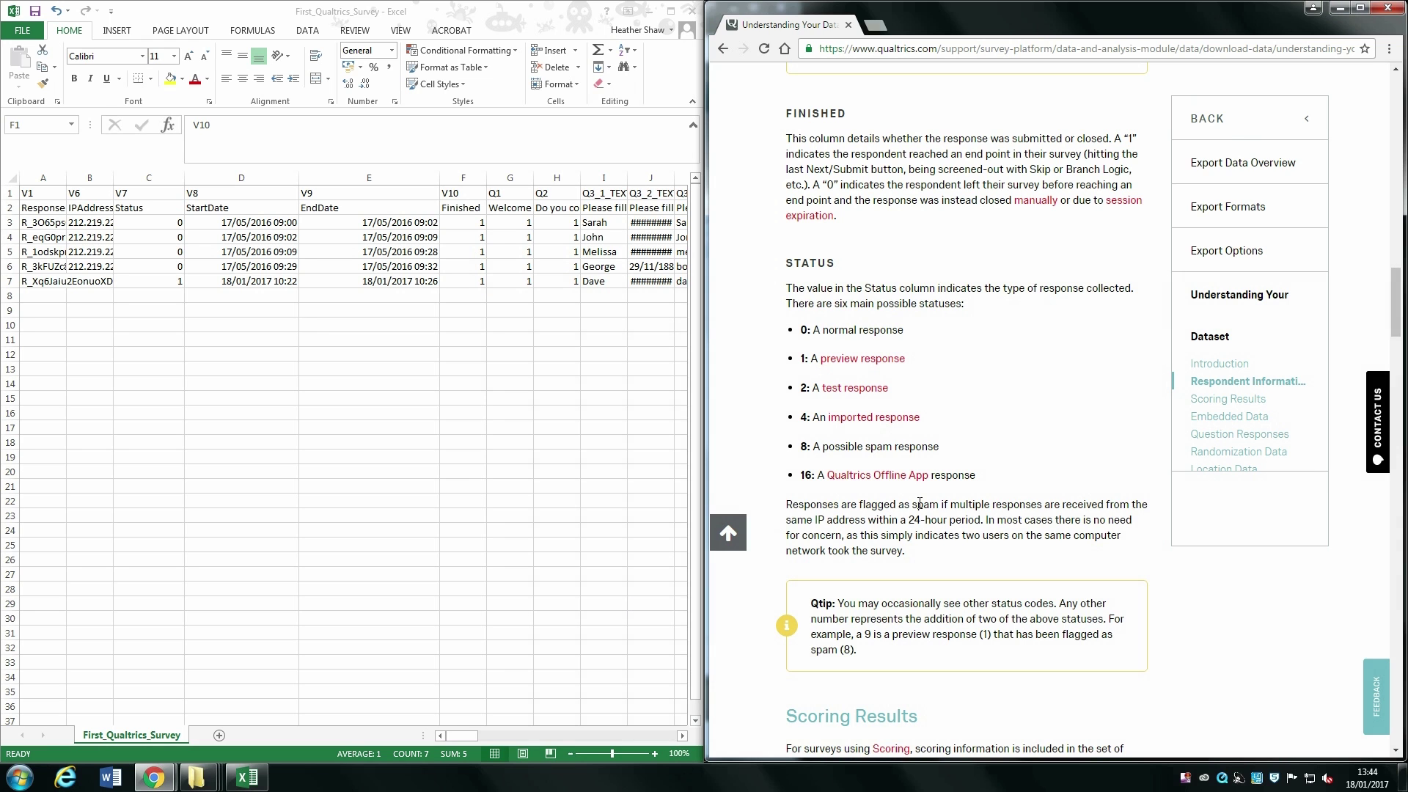
Snap Qualtrics right, close Manage Downloads, and open the First Qualtrics Survey editor beside Excel.
mouse_move(154, 778)
click(94, 668)
drag(504, 19, 1407, 147)
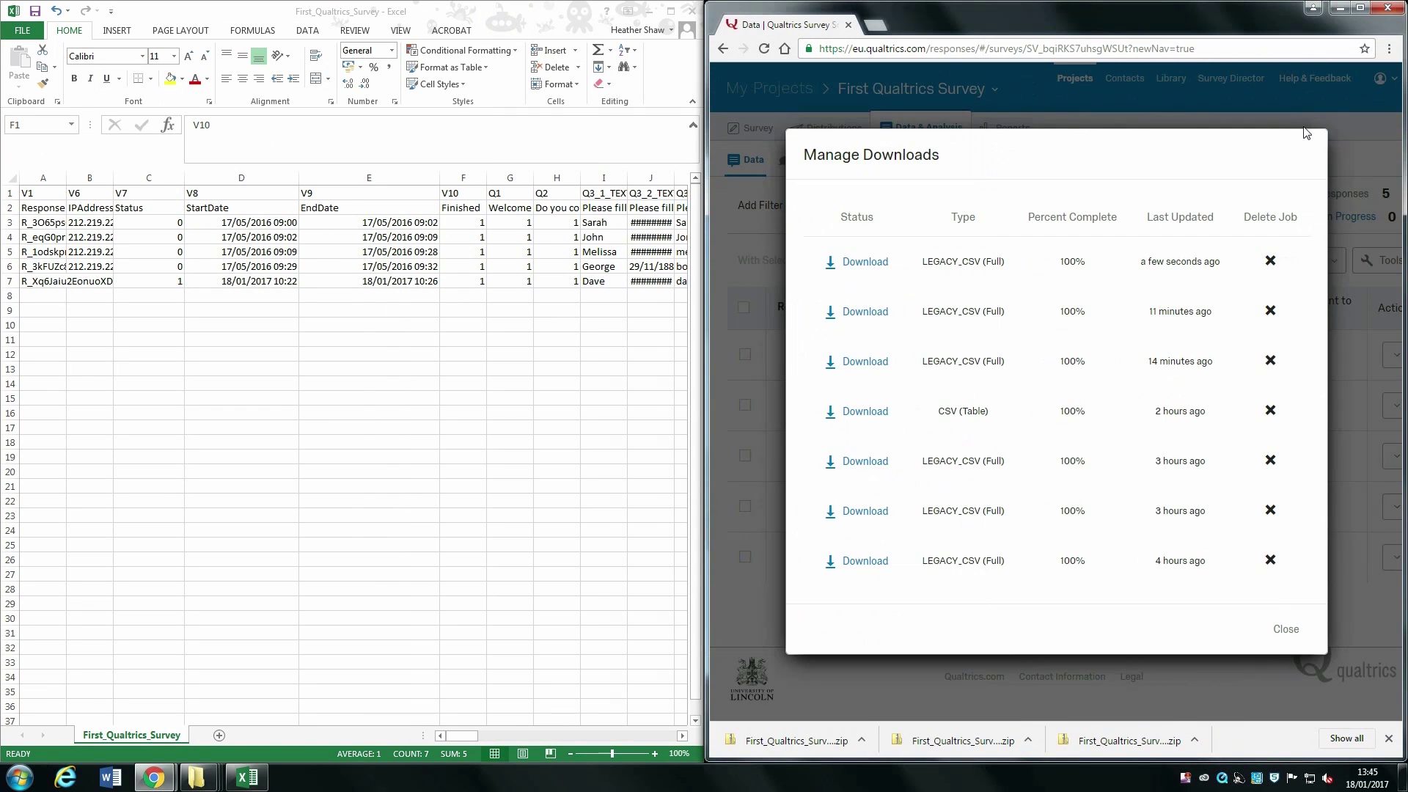
click(1285, 629)
click(759, 161)
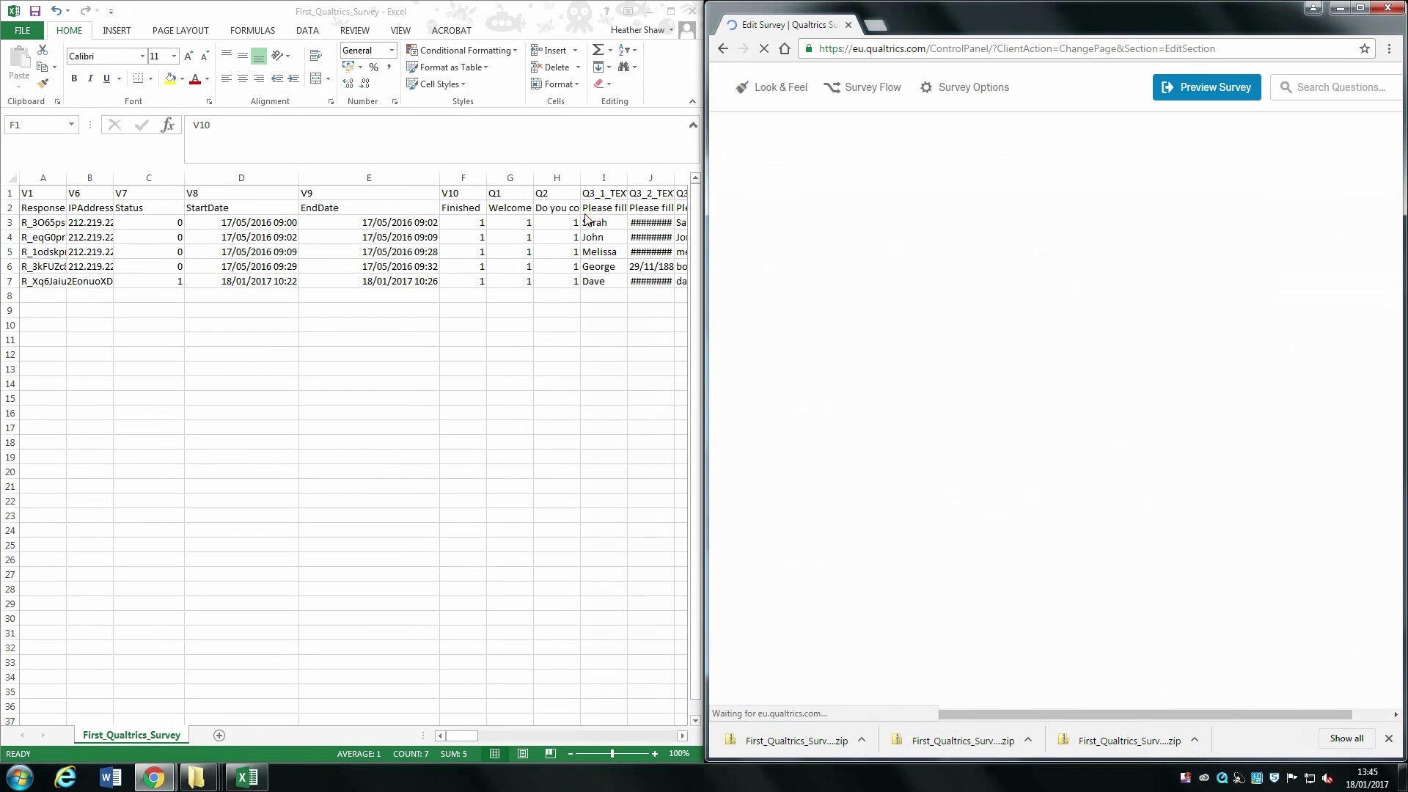
click(681, 737)
scroll(682, 737, right, 6)
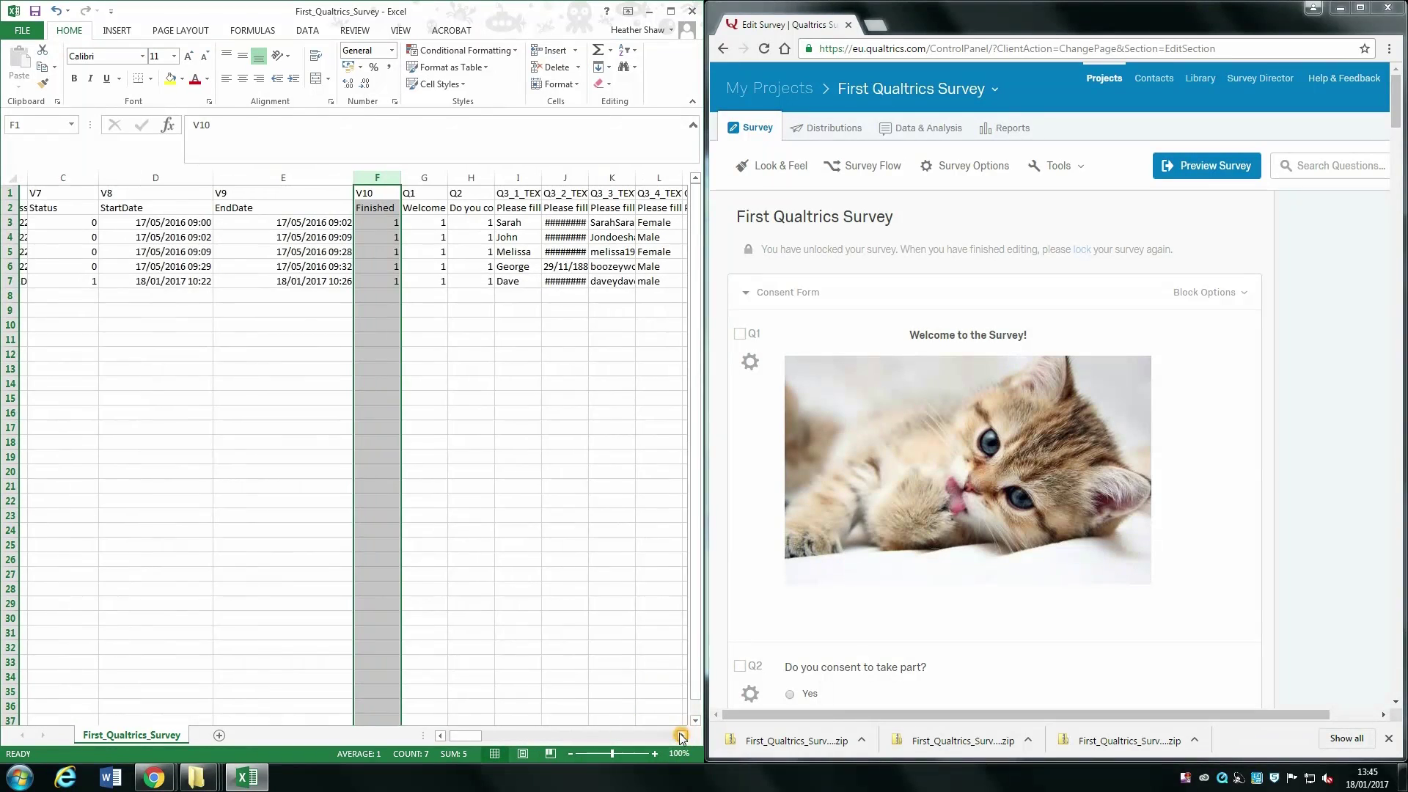
Compare Q3's Date of Birth and Email fields with the Q3 columns, widening column J.
drag(1398, 114, 1397, 179)
click(843, 178)
click(760, 218)
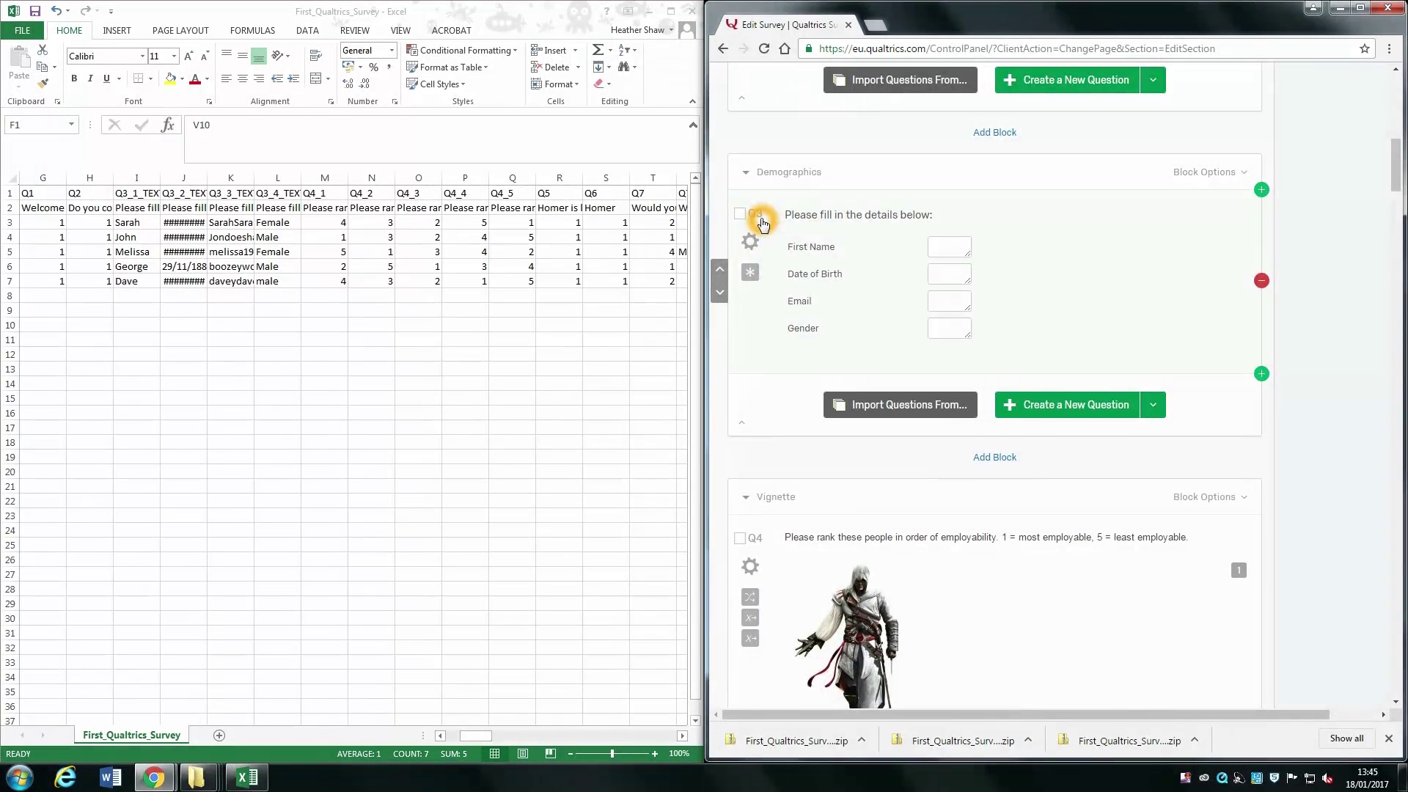
click(786, 214)
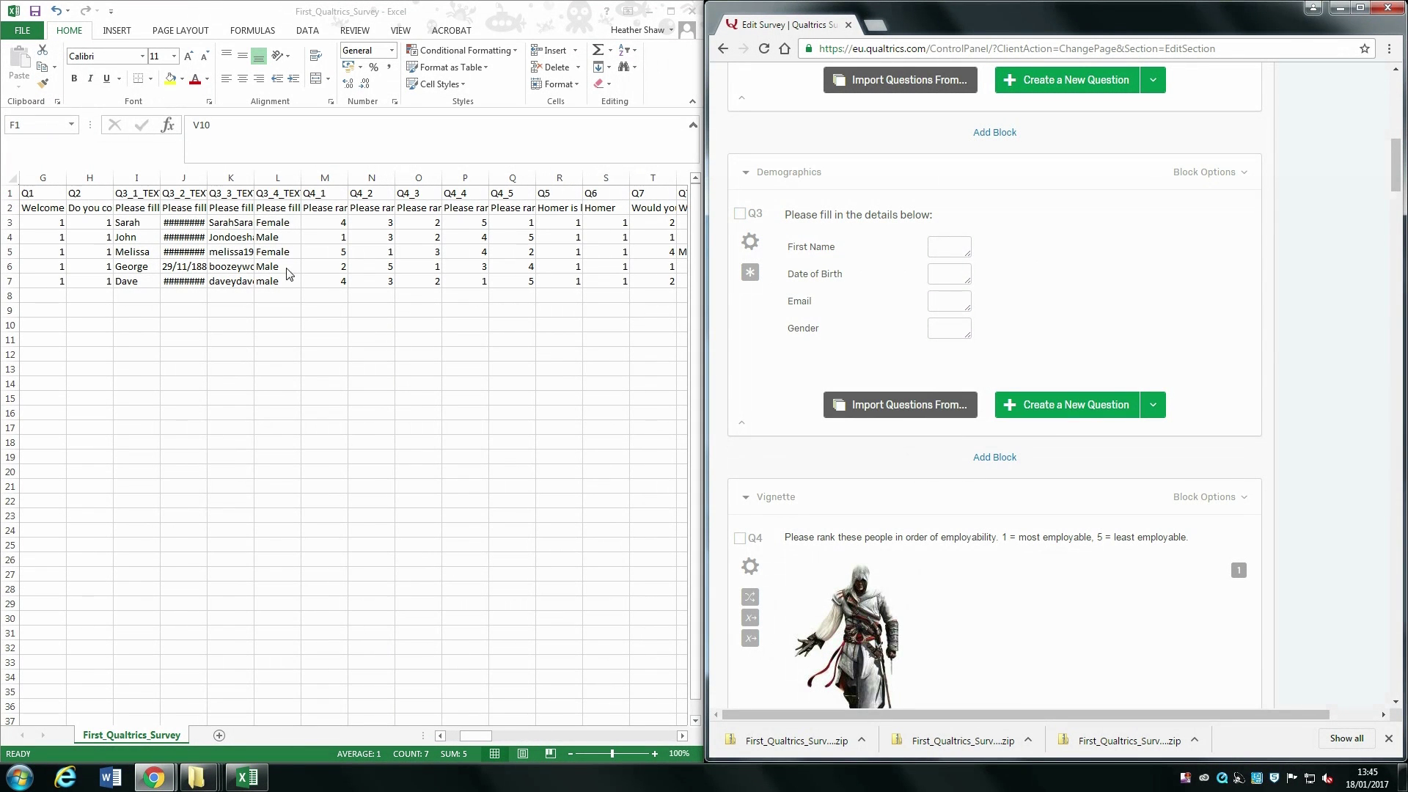
click(139, 194)
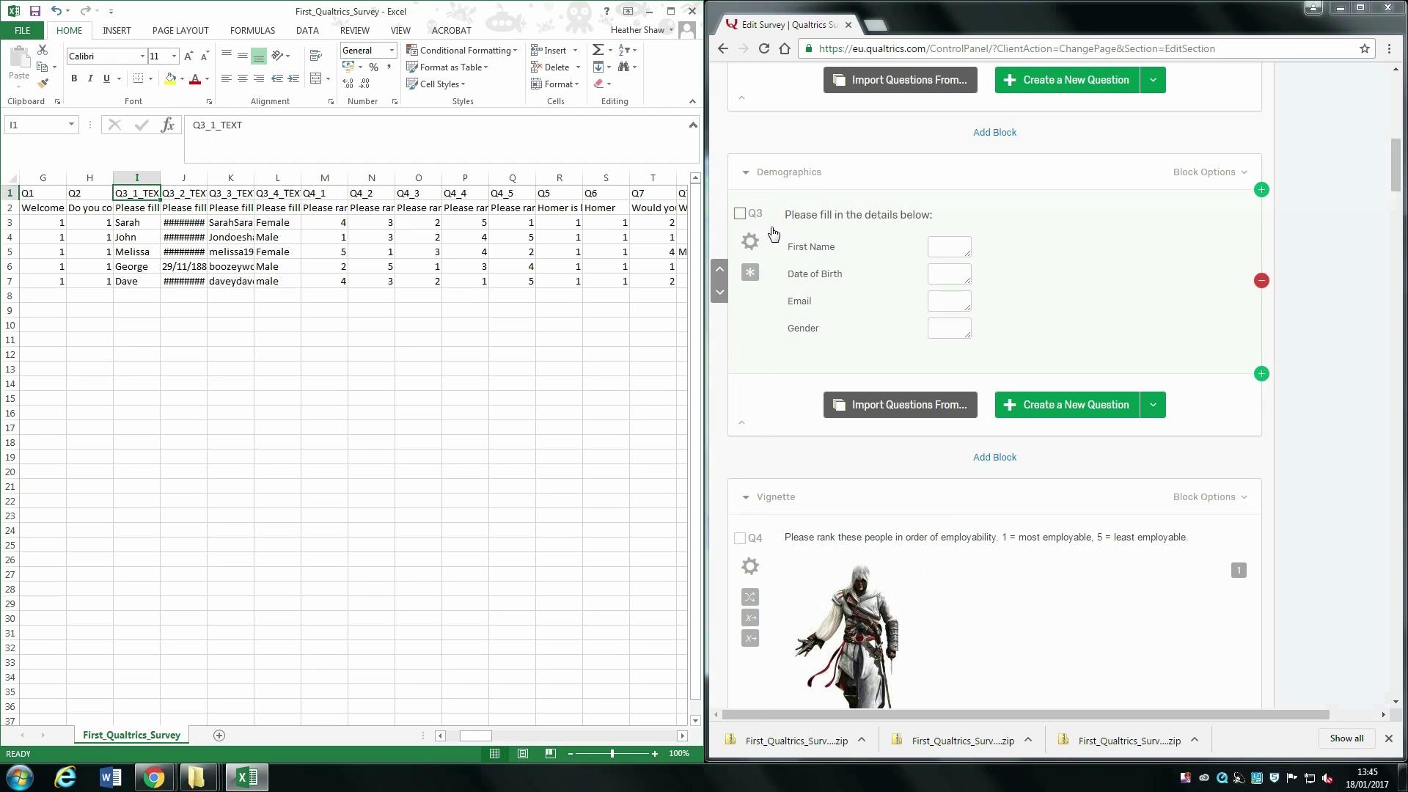
click(792, 276)
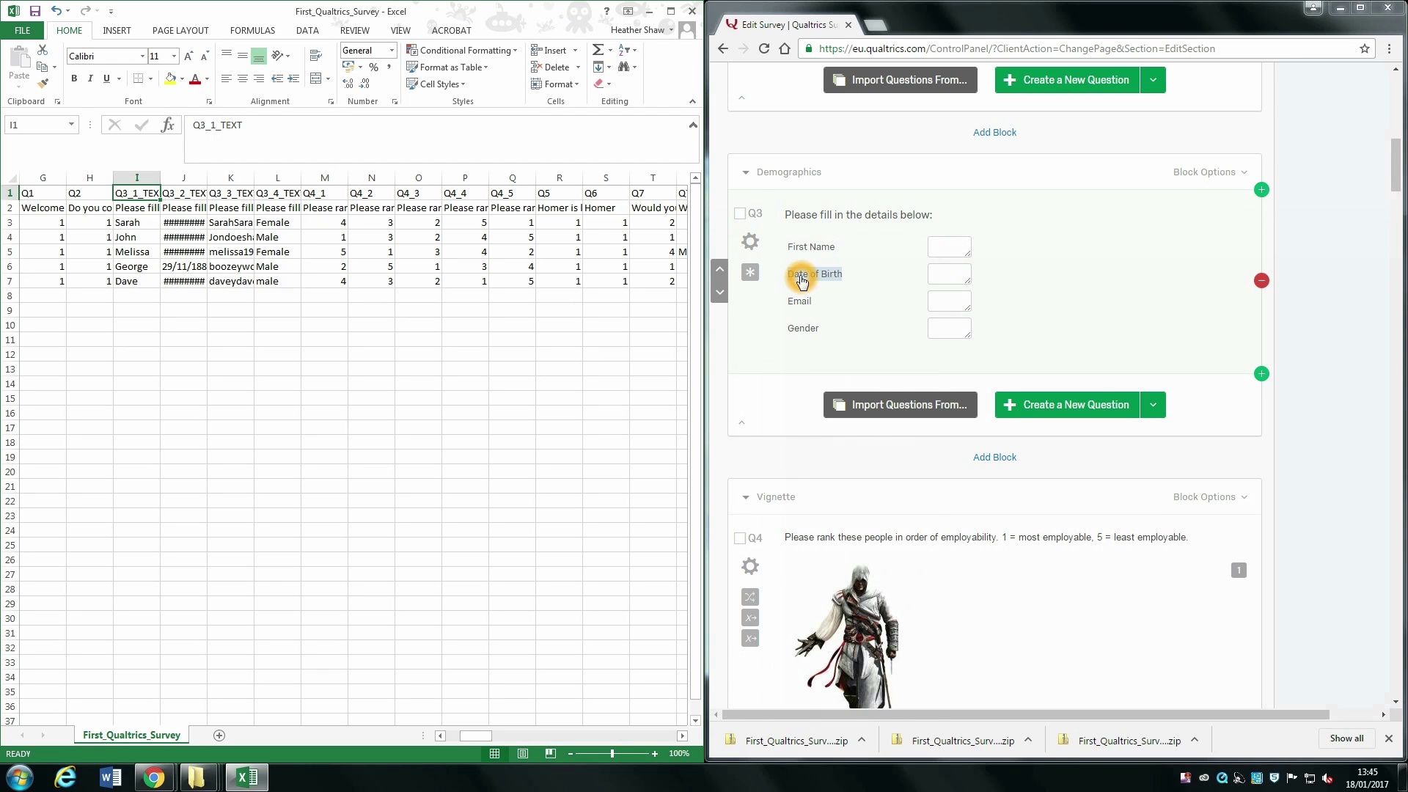
click(801, 306)
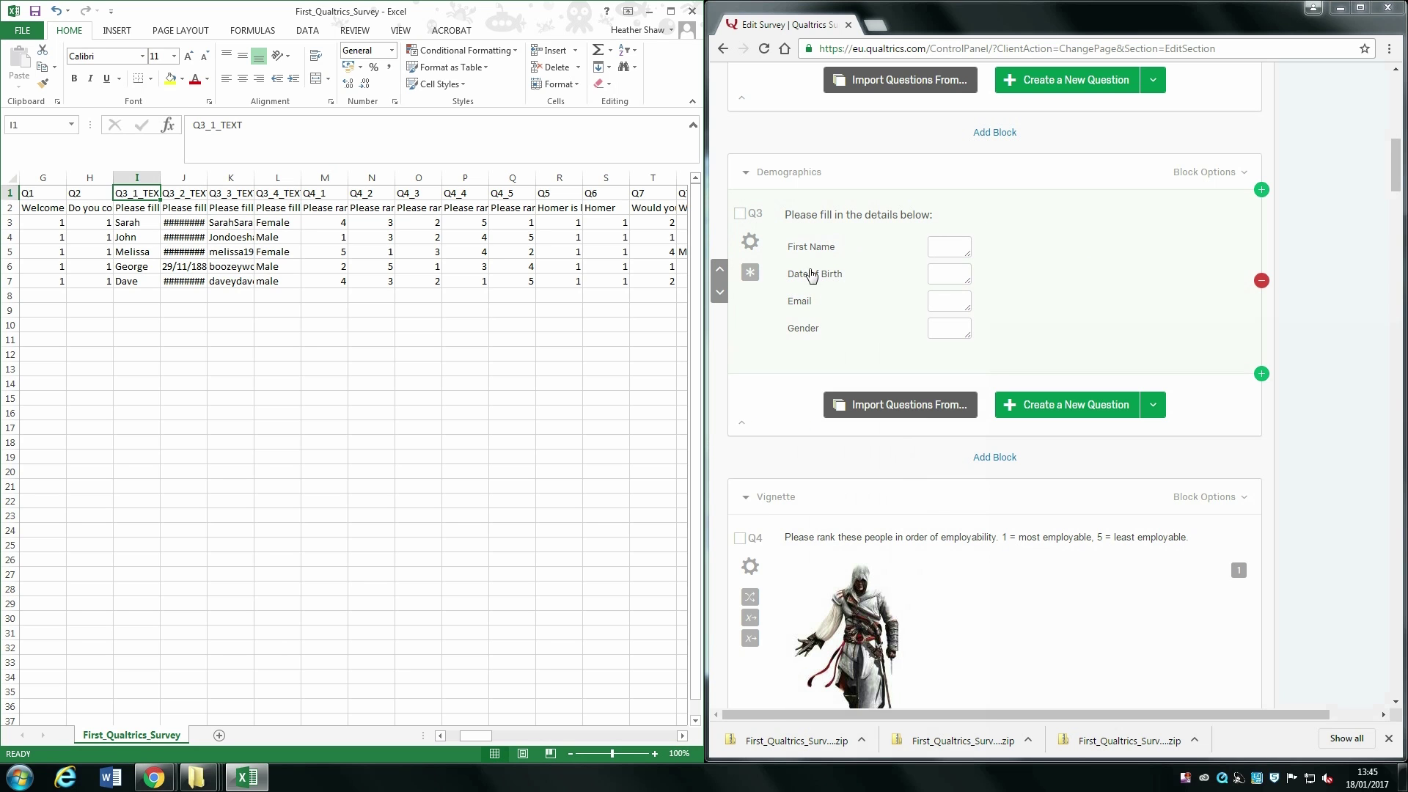
drag(211, 183, 233, 184)
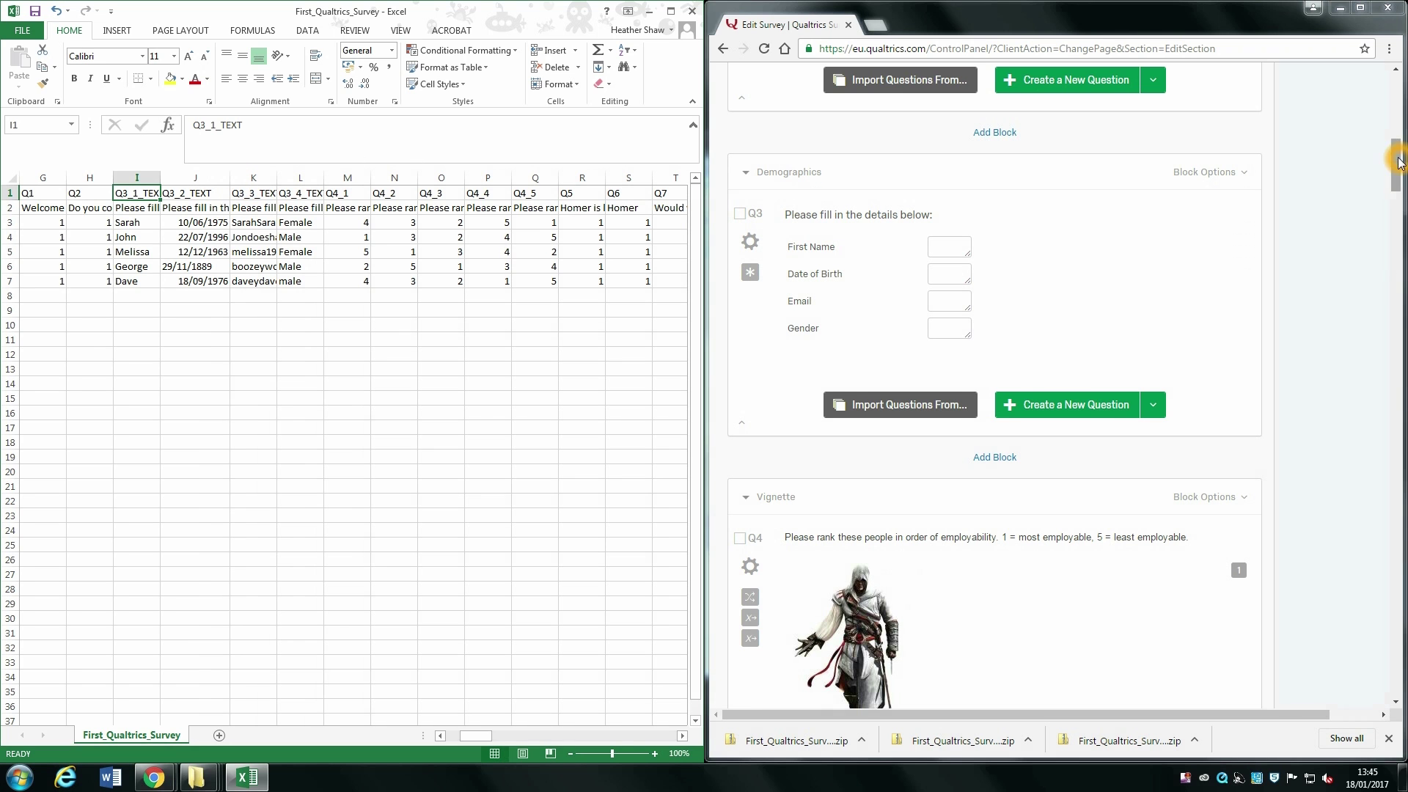
Bring the Q4 columns into view and select the Q4_1 header and answers M3:M7.
scroll(1398, 163, down, 6)
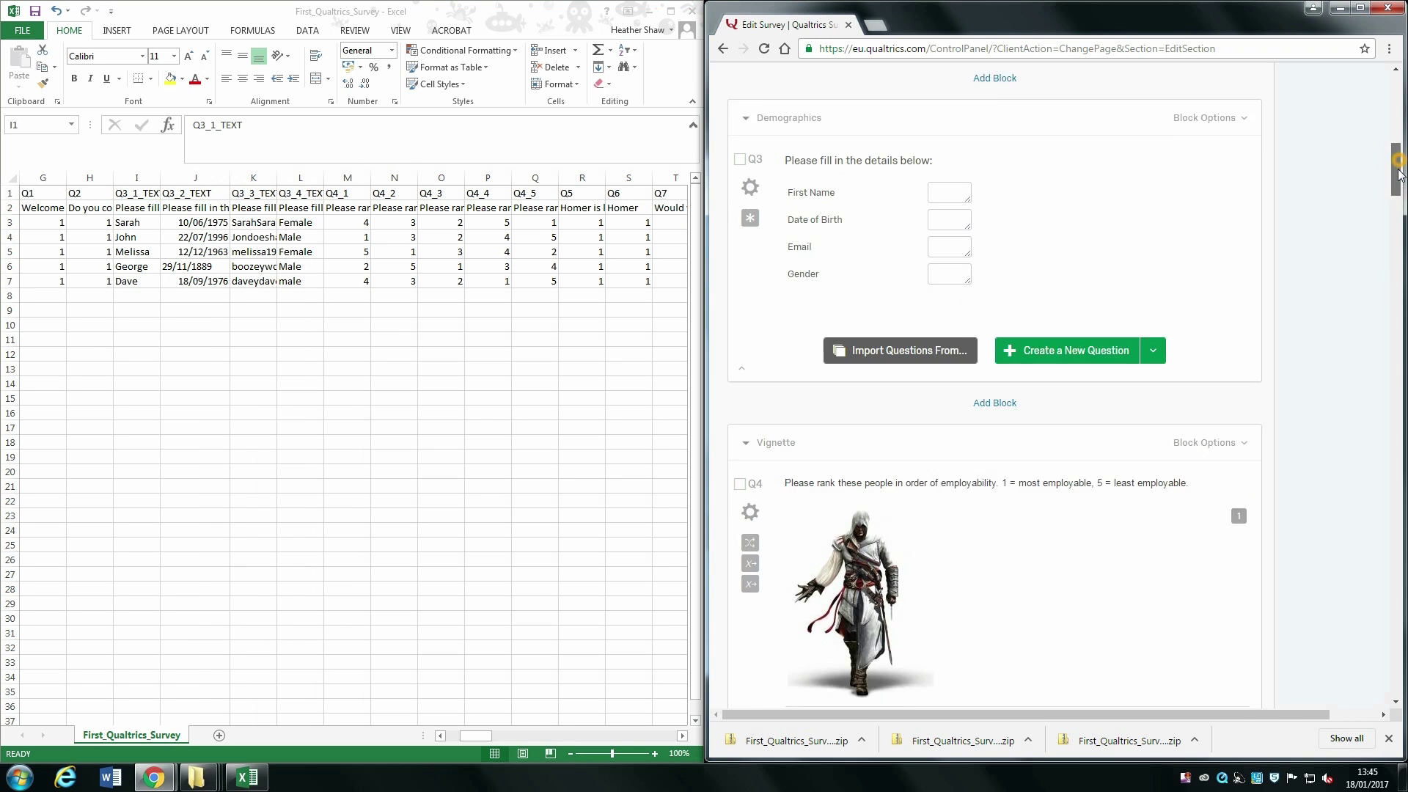
click(682, 736)
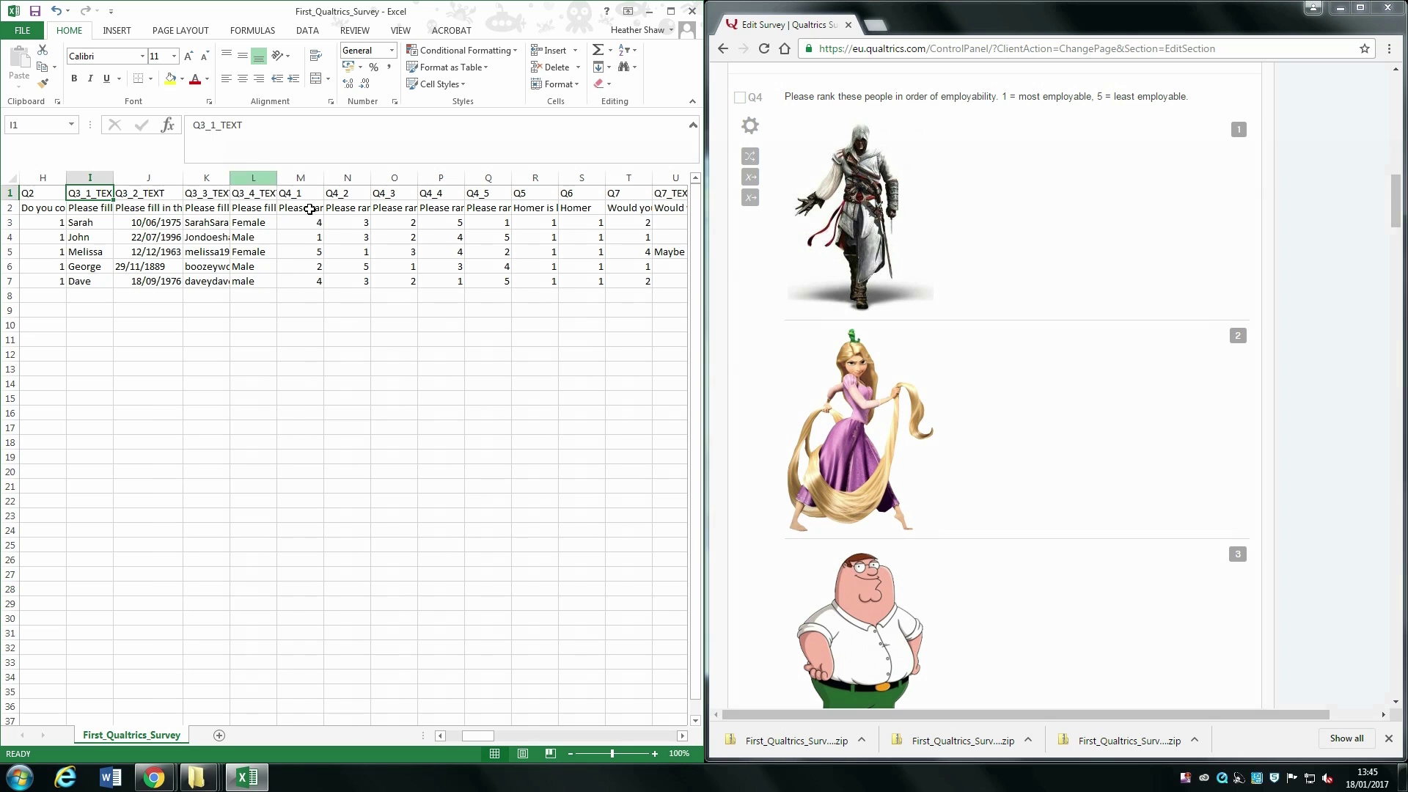
click(312, 205)
click(308, 194)
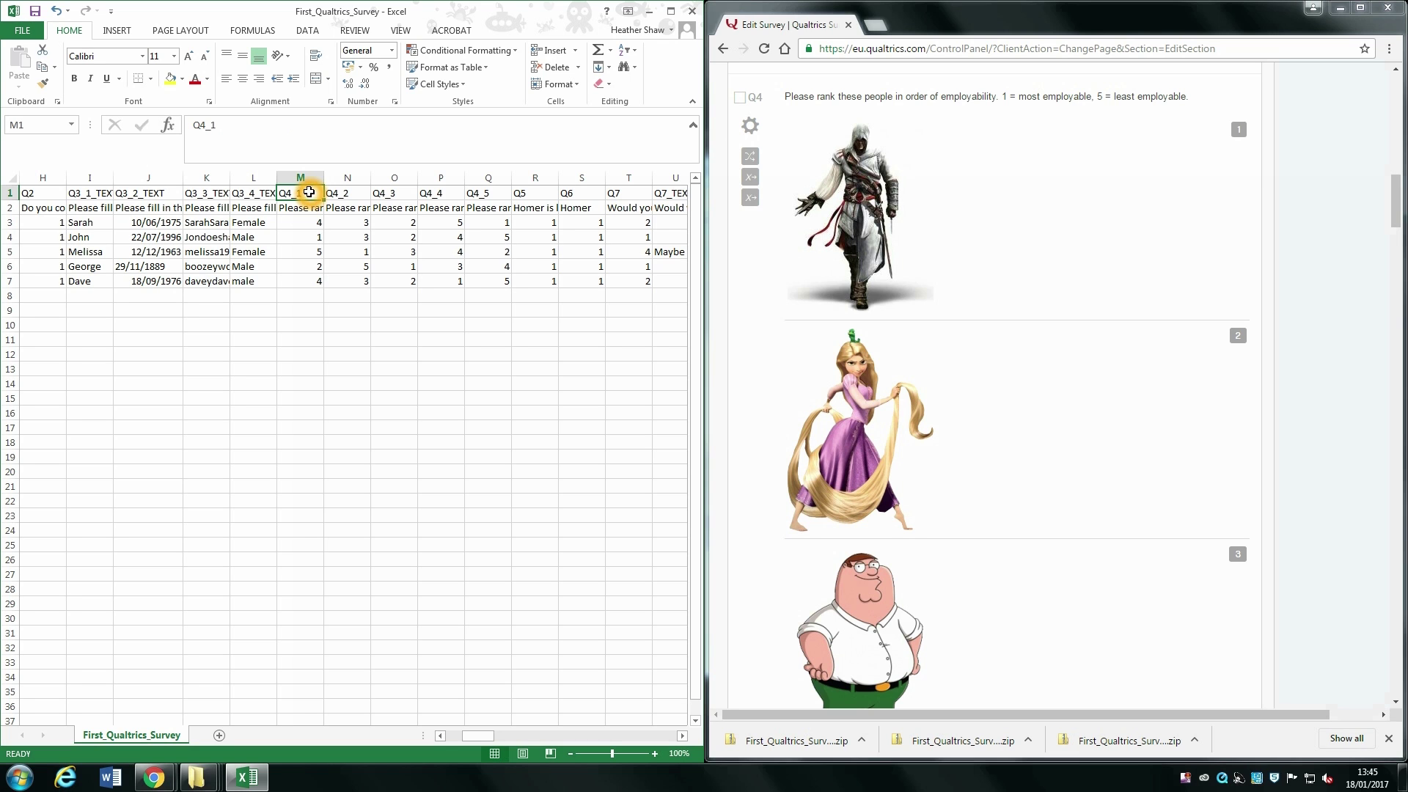
click(312, 222)
drag(312, 222, 319, 282)
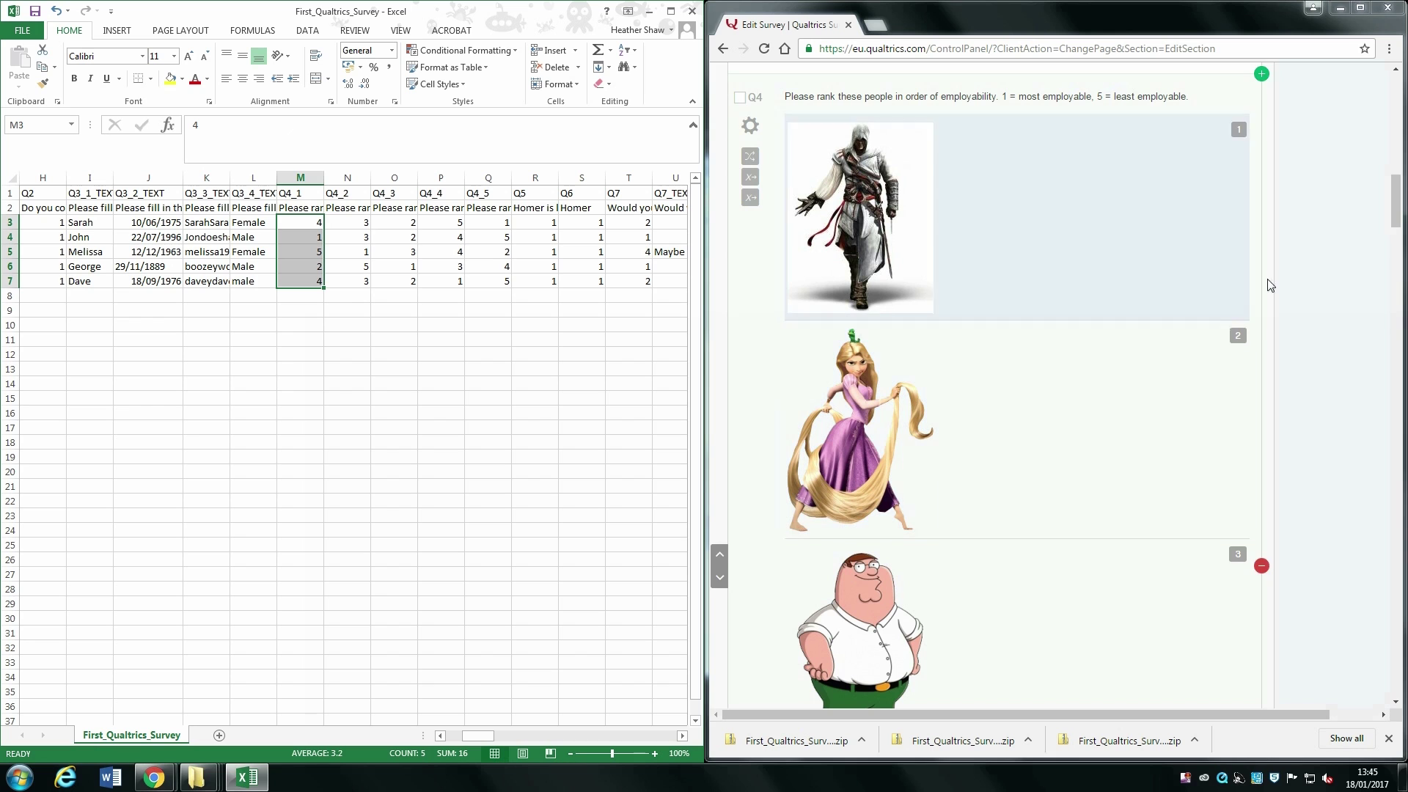
Scroll the survey editor through the Q4 ranking images and check Q4_2's answer in N3.
click(1338, 254)
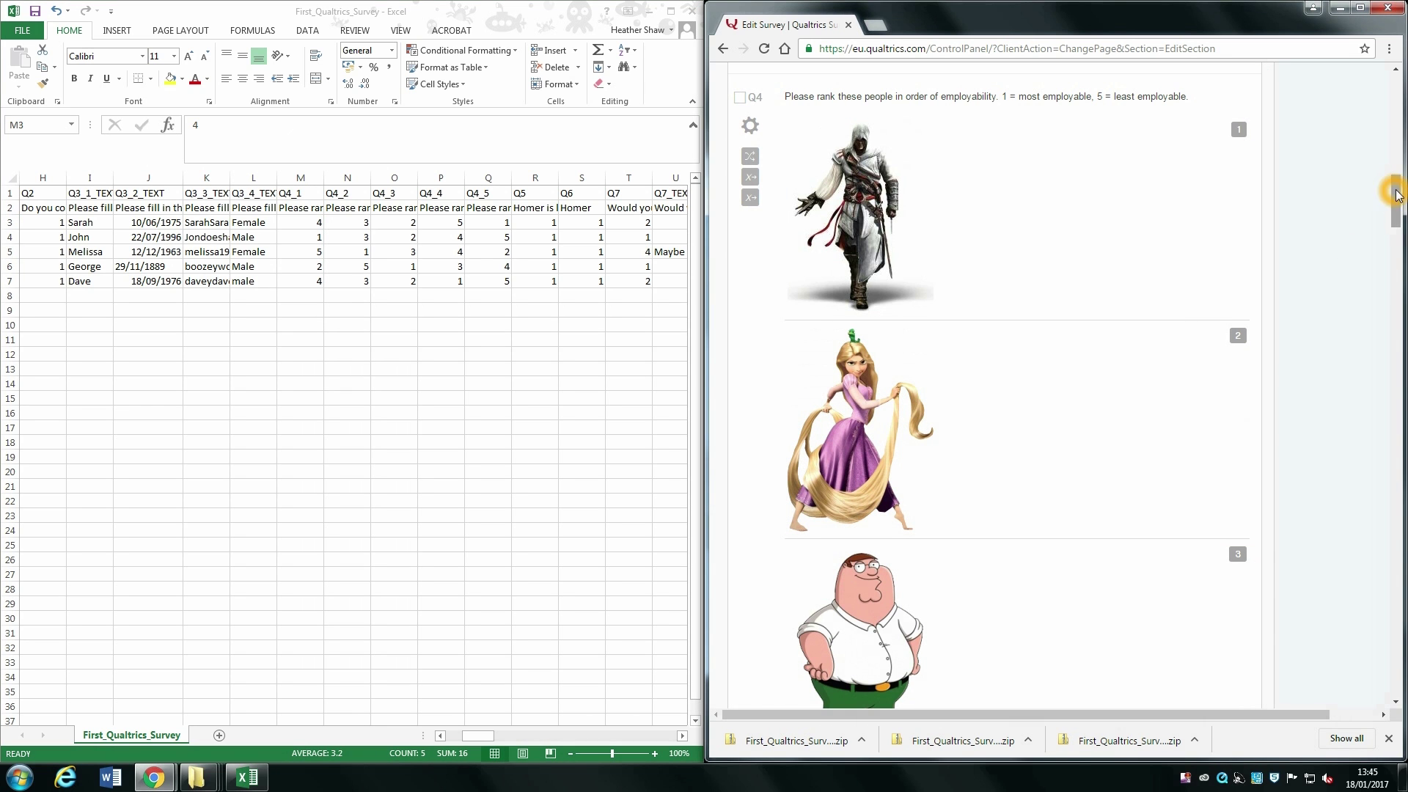
click(294, 217)
drag(1399, 196, 1401, 234)
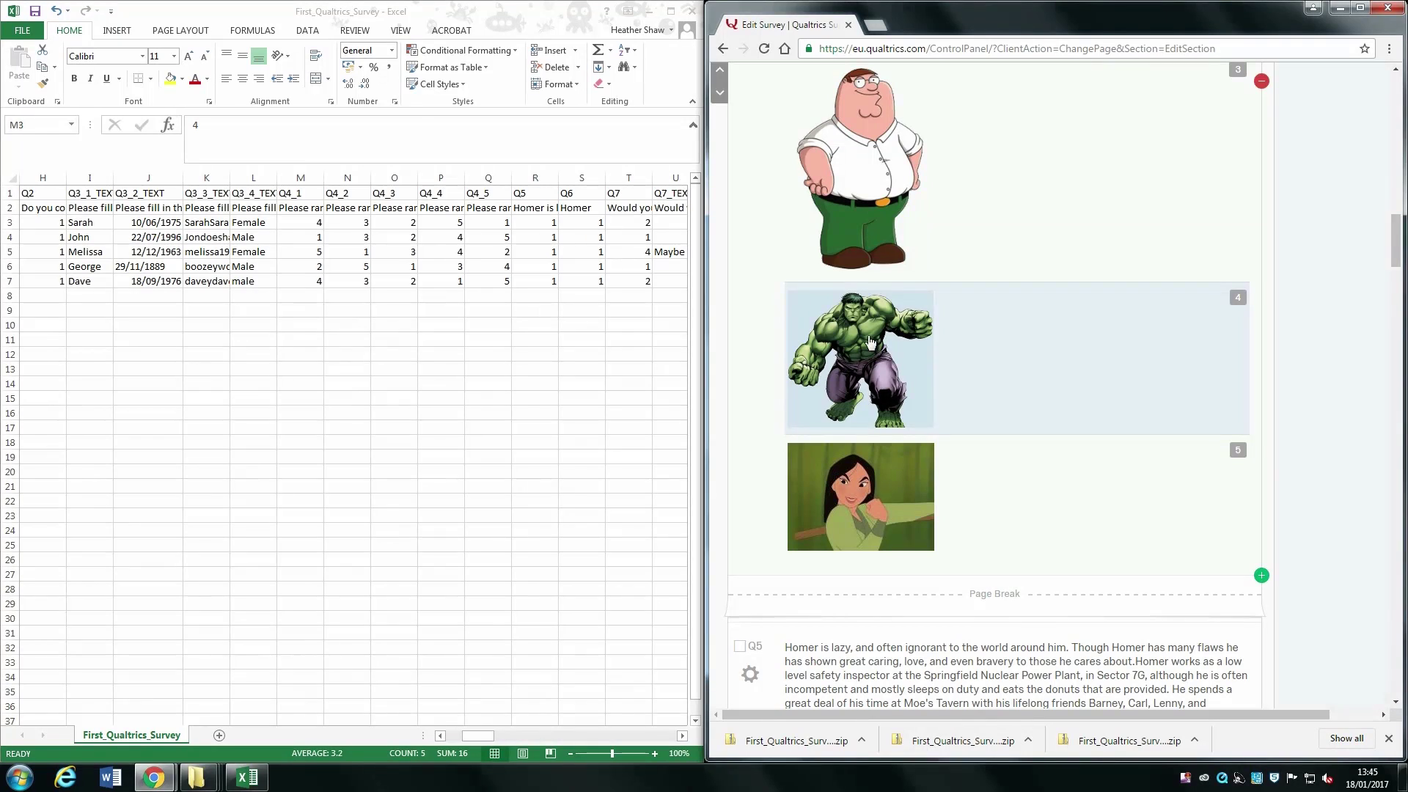
click(354, 222)
click(354, 222)
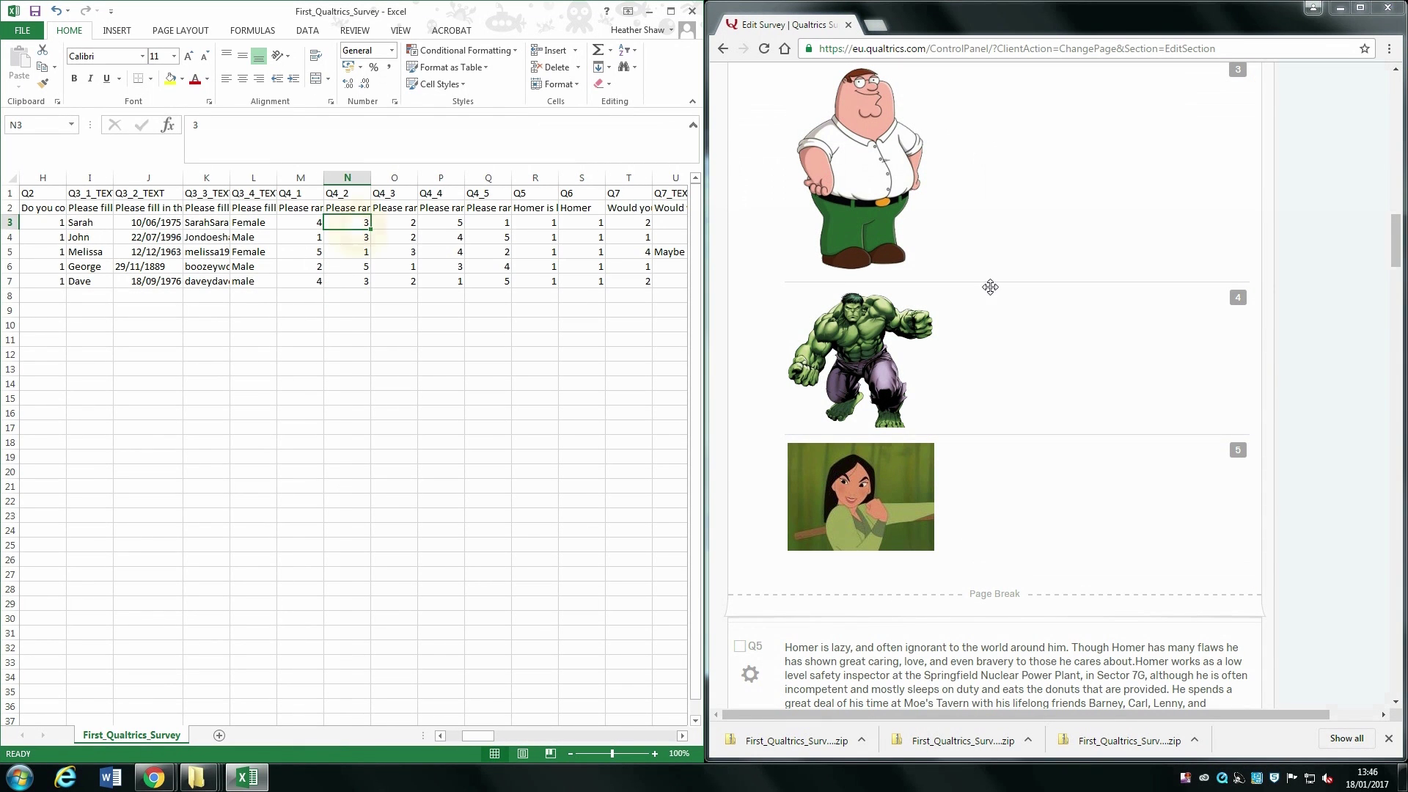
drag(1391, 251, 1397, 237)
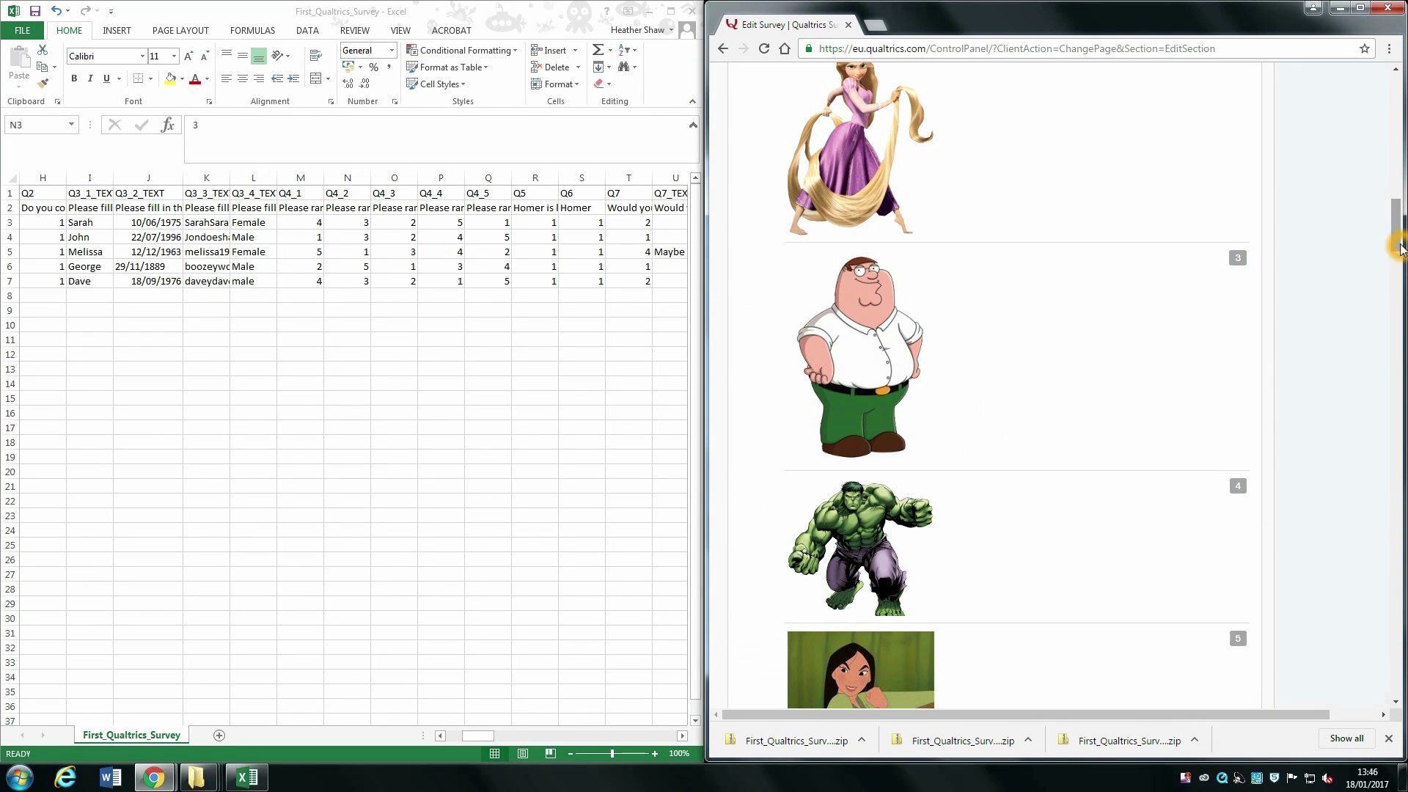
drag(1399, 246, 1397, 223)
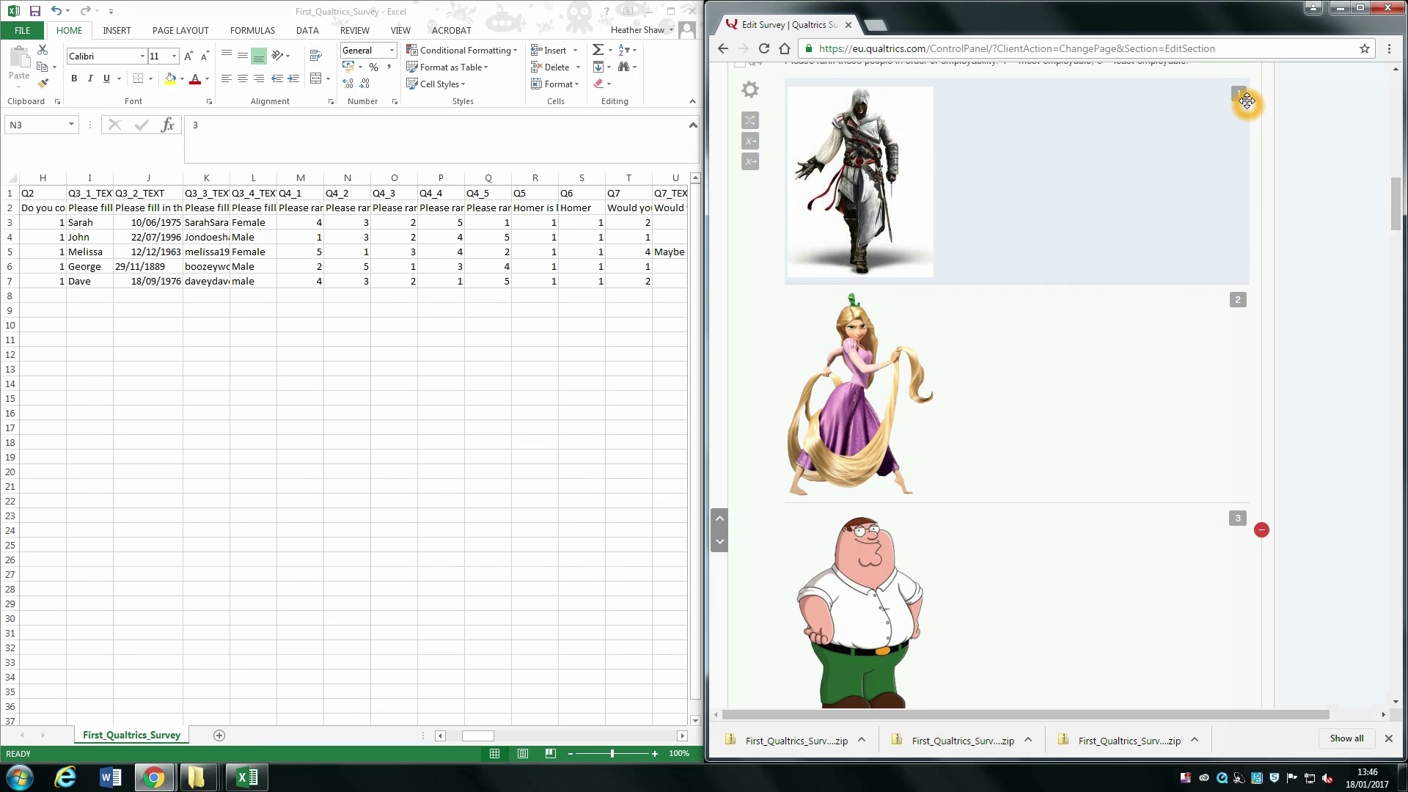
Compare the Q4_1 to Q4_5 headers in M1 through Q1 against the Q4 ranking items.
click(301, 183)
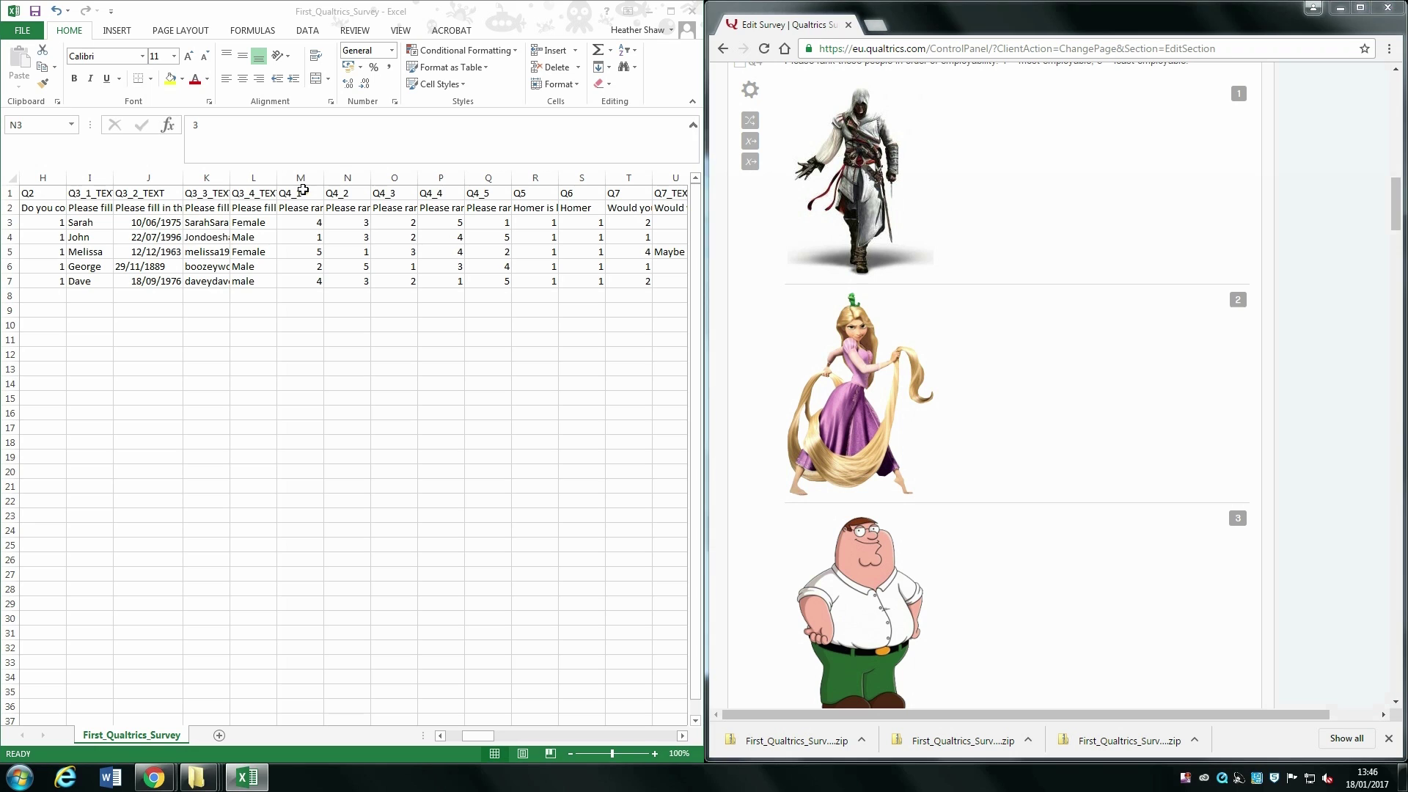
click(311, 194)
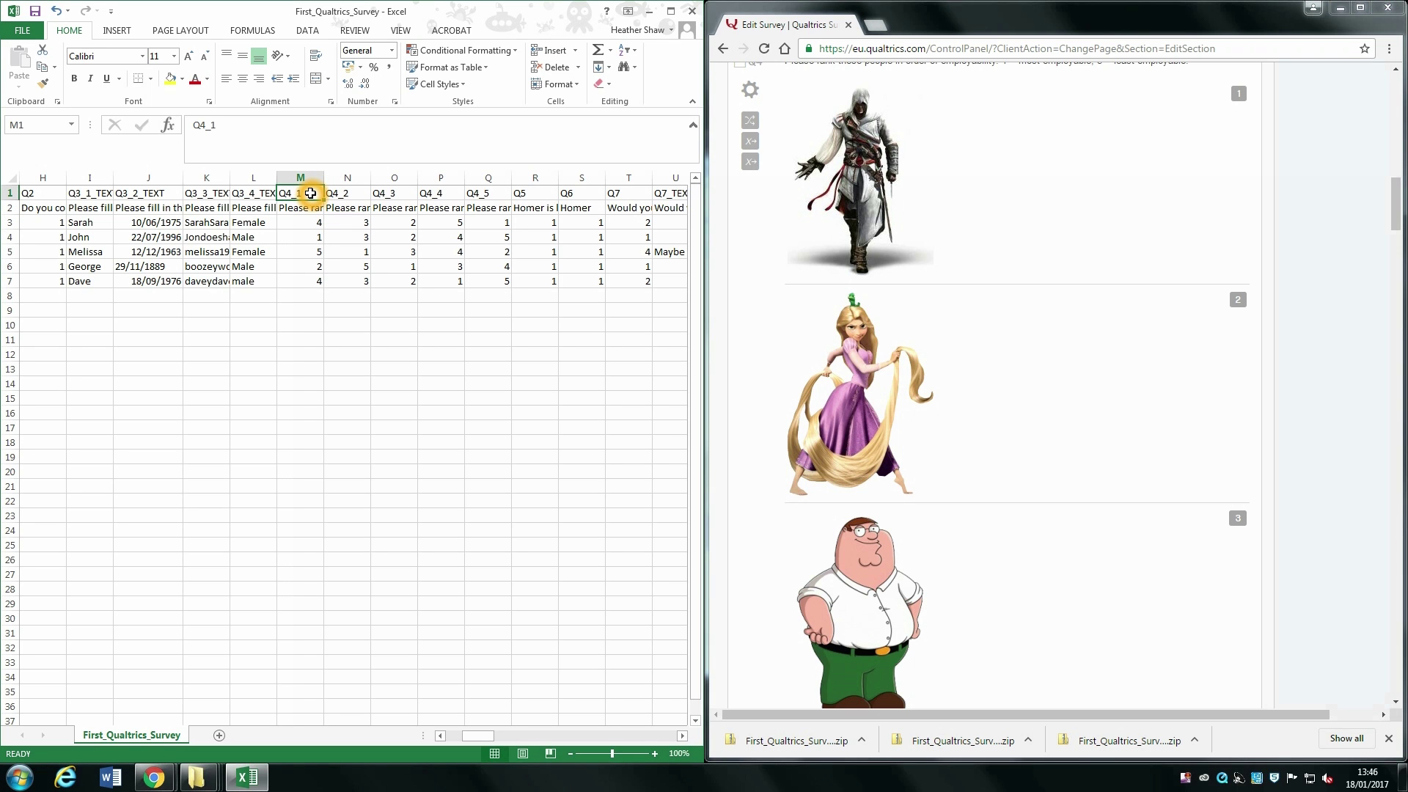
click(347, 192)
click(403, 198)
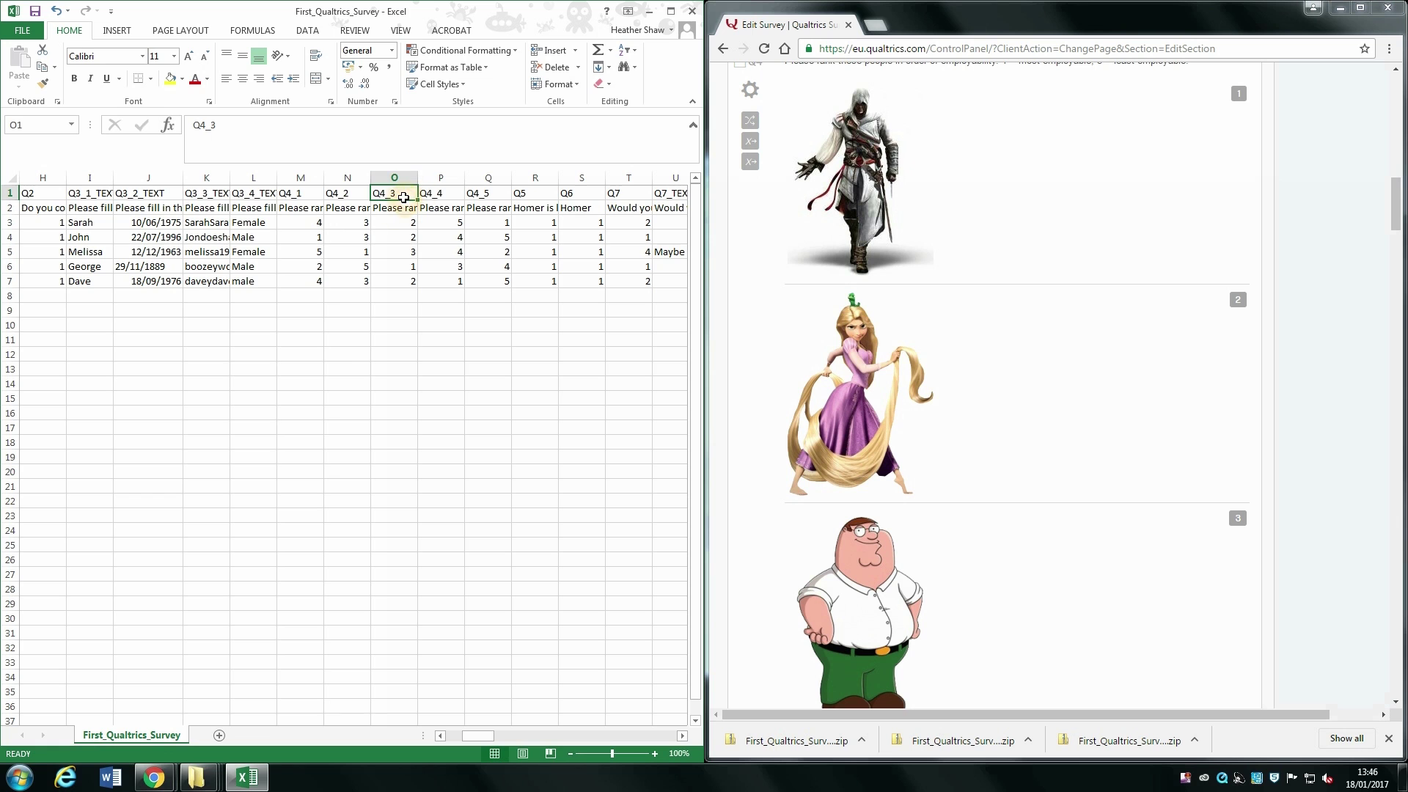
click(440, 195)
click(497, 196)
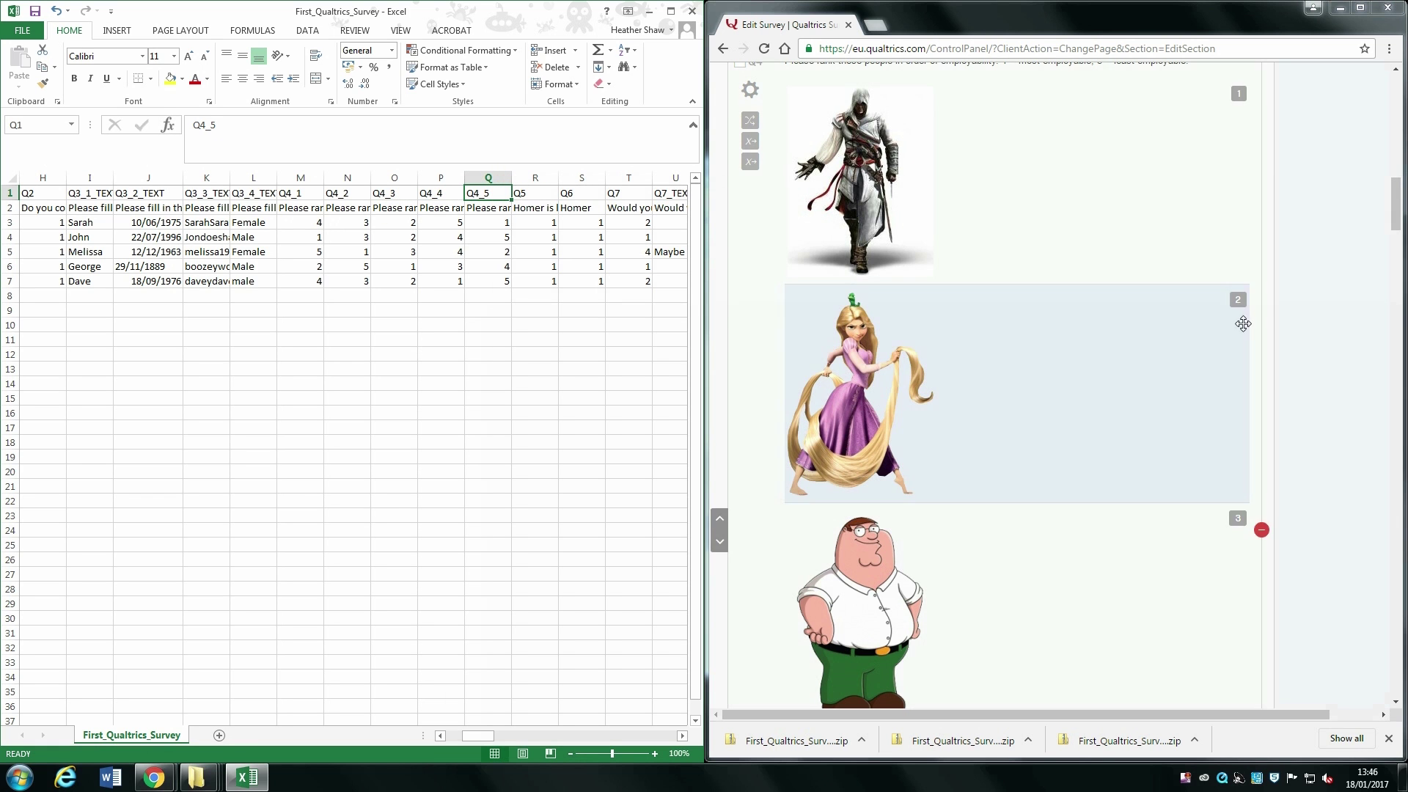
drag(1395, 216, 1395, 303)
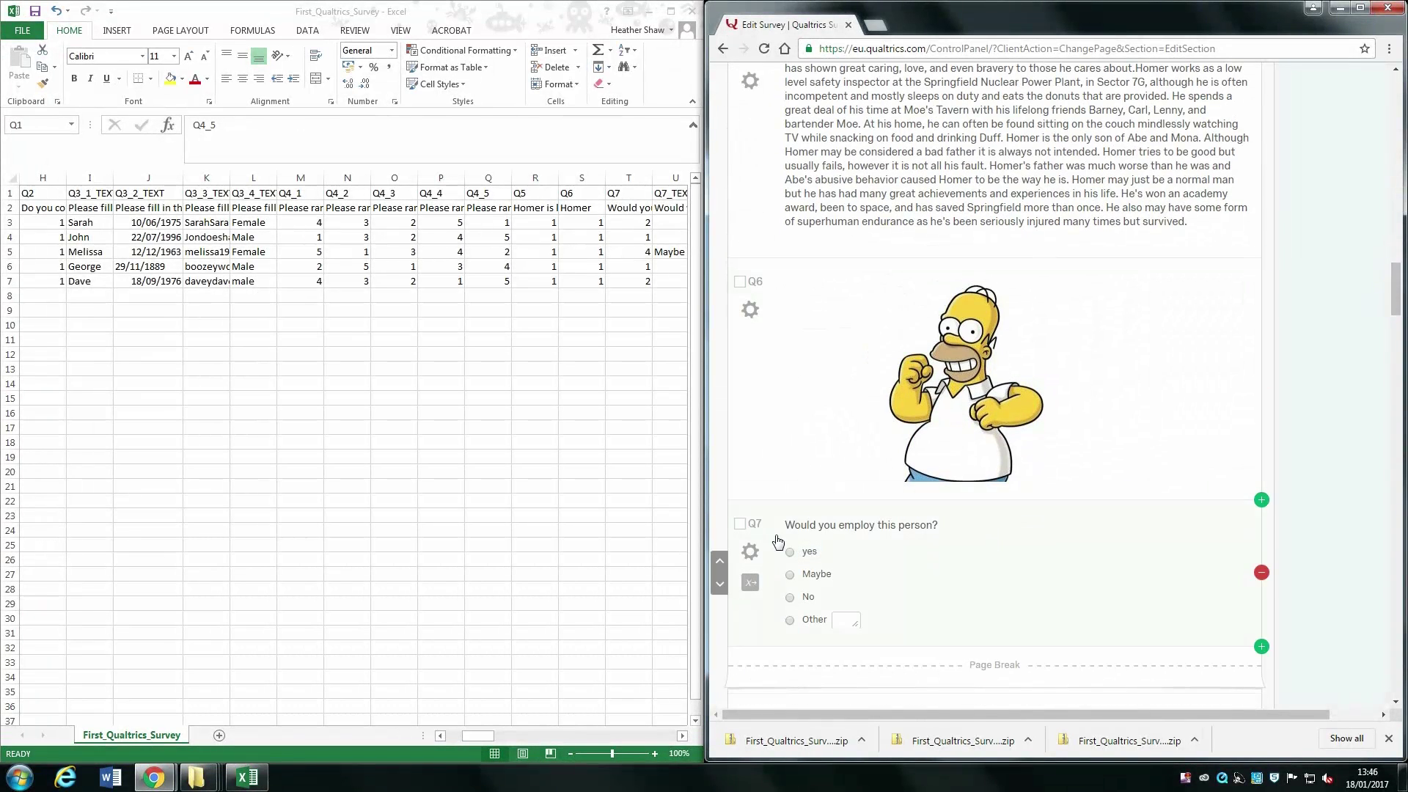
click(982, 557)
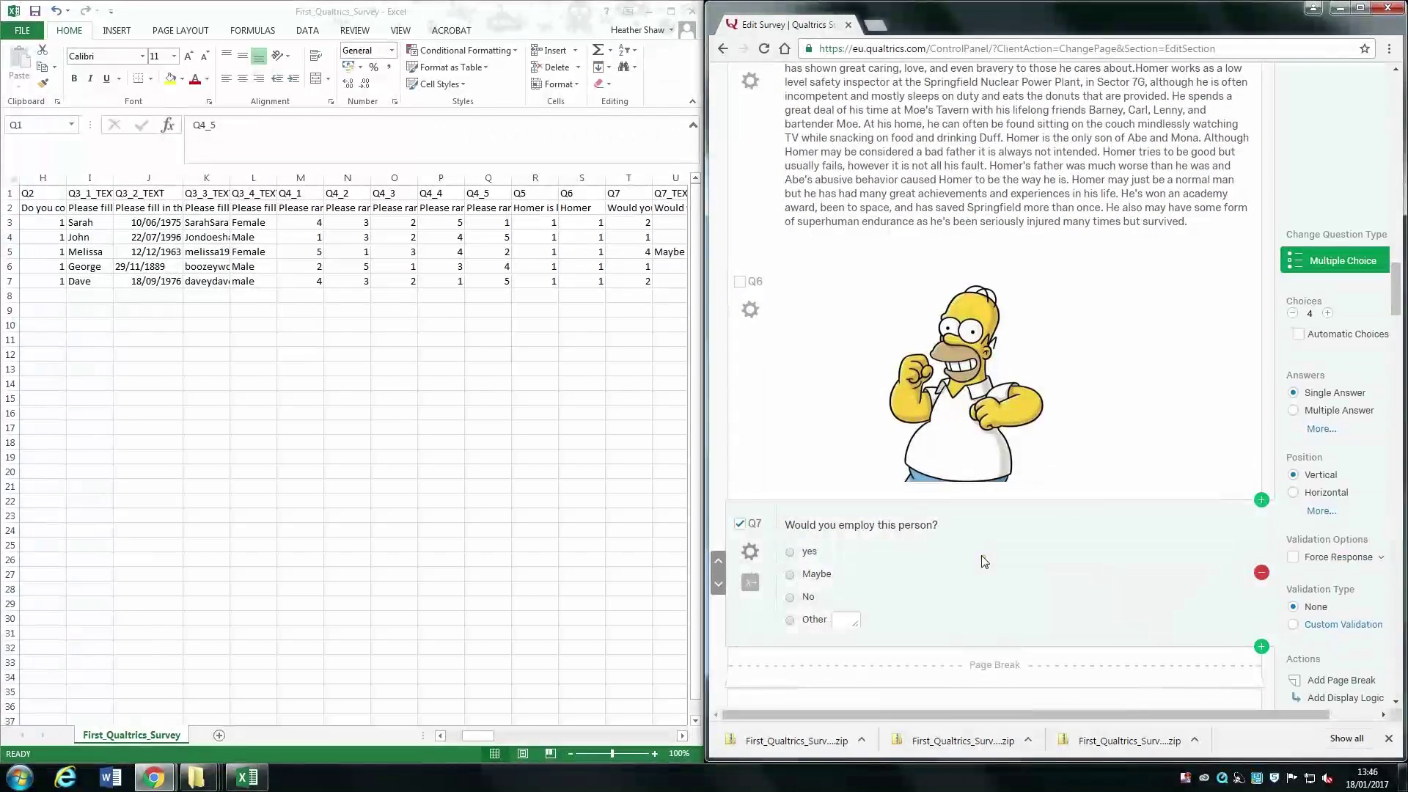
click(681, 737)
click(681, 736)
click(681, 736)
click(680, 736)
click(680, 736)
click(681, 736)
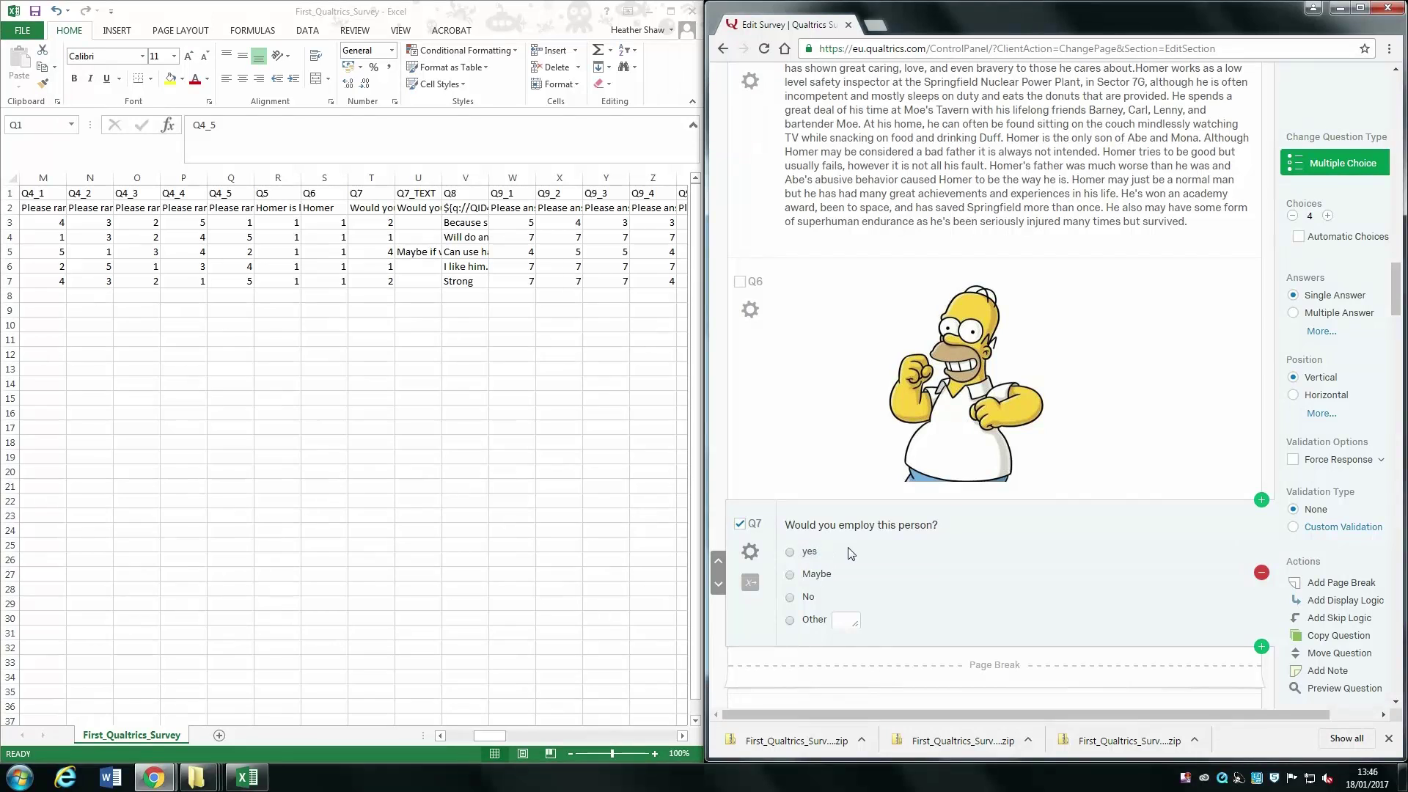
click(814, 554)
click(790, 555)
click(821, 624)
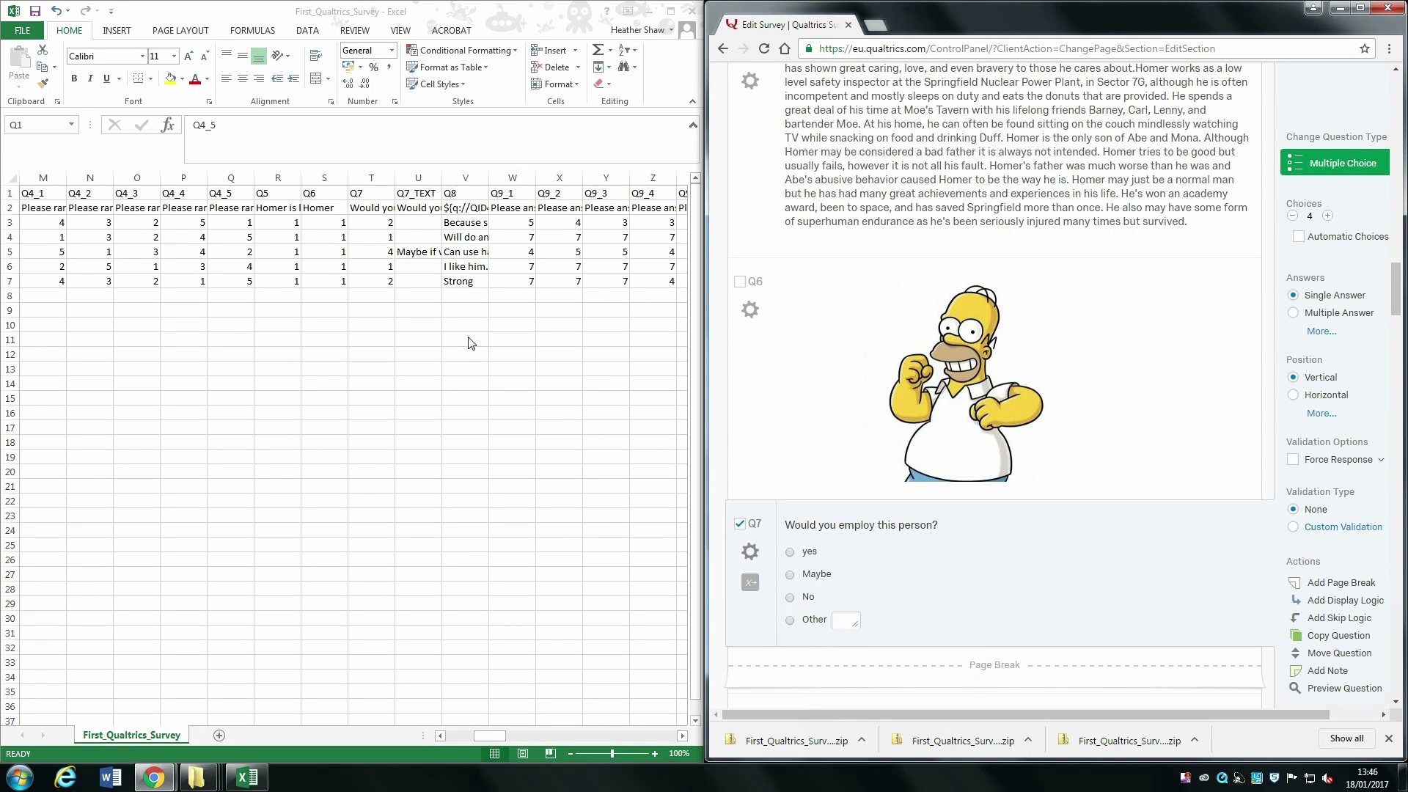
click(374, 260)
click(387, 222)
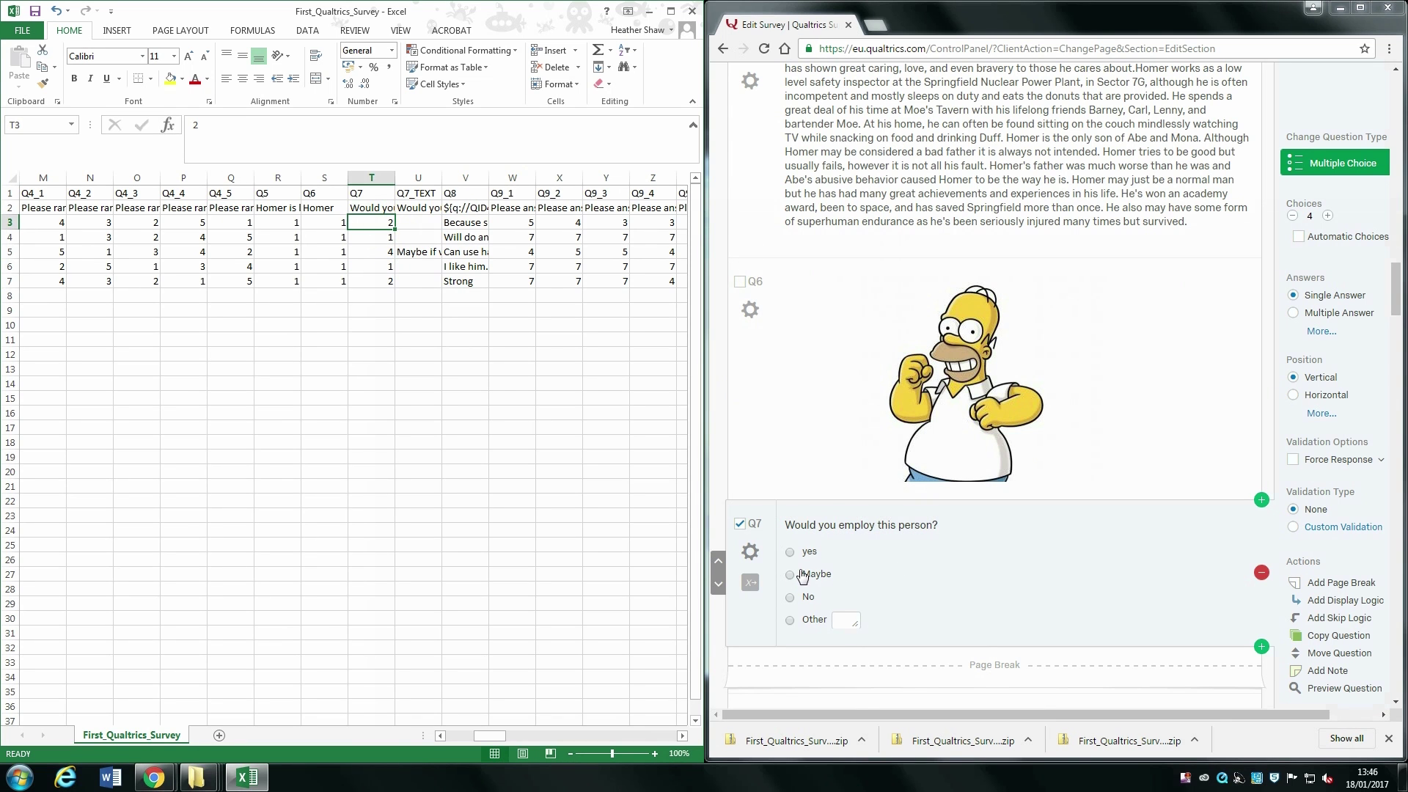
click(750, 551)
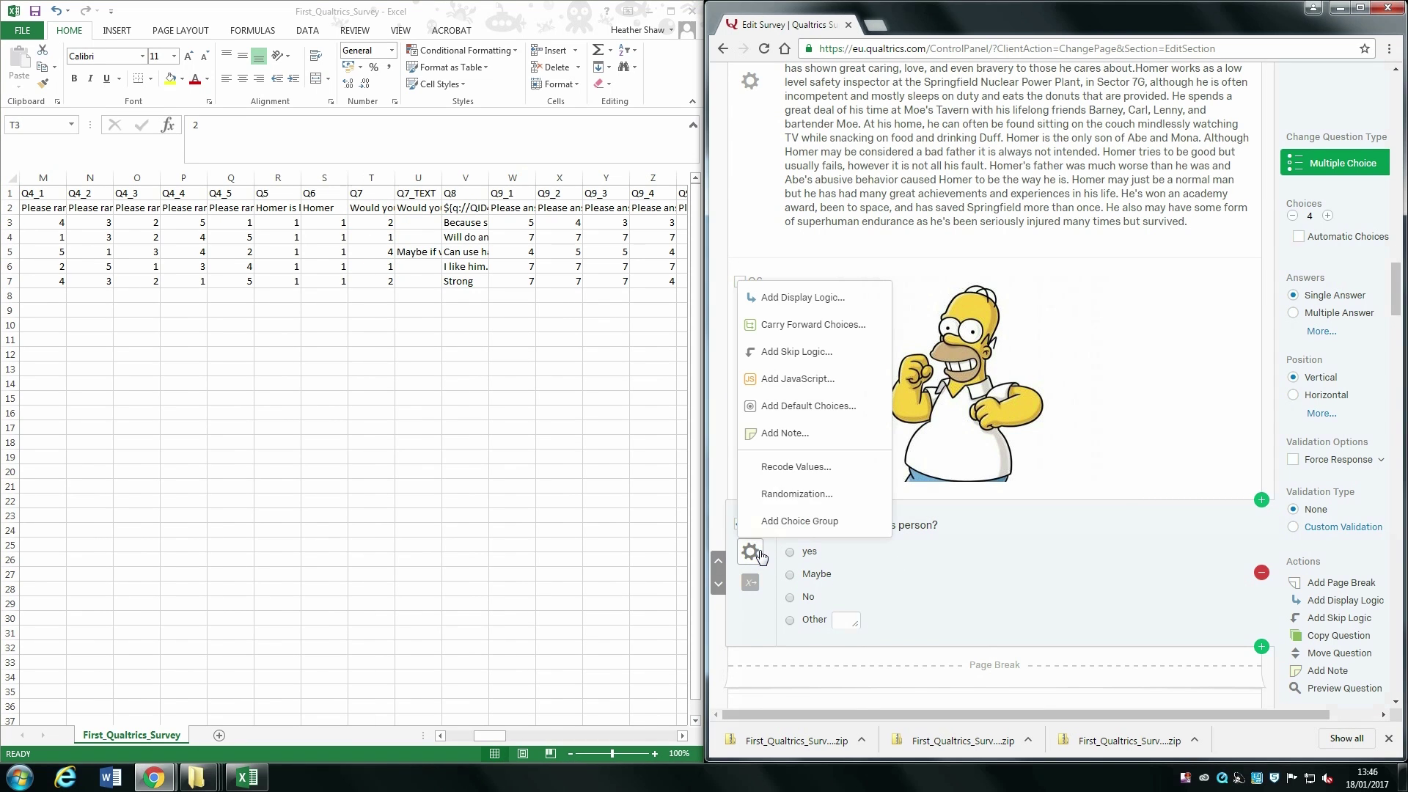
click(818, 476)
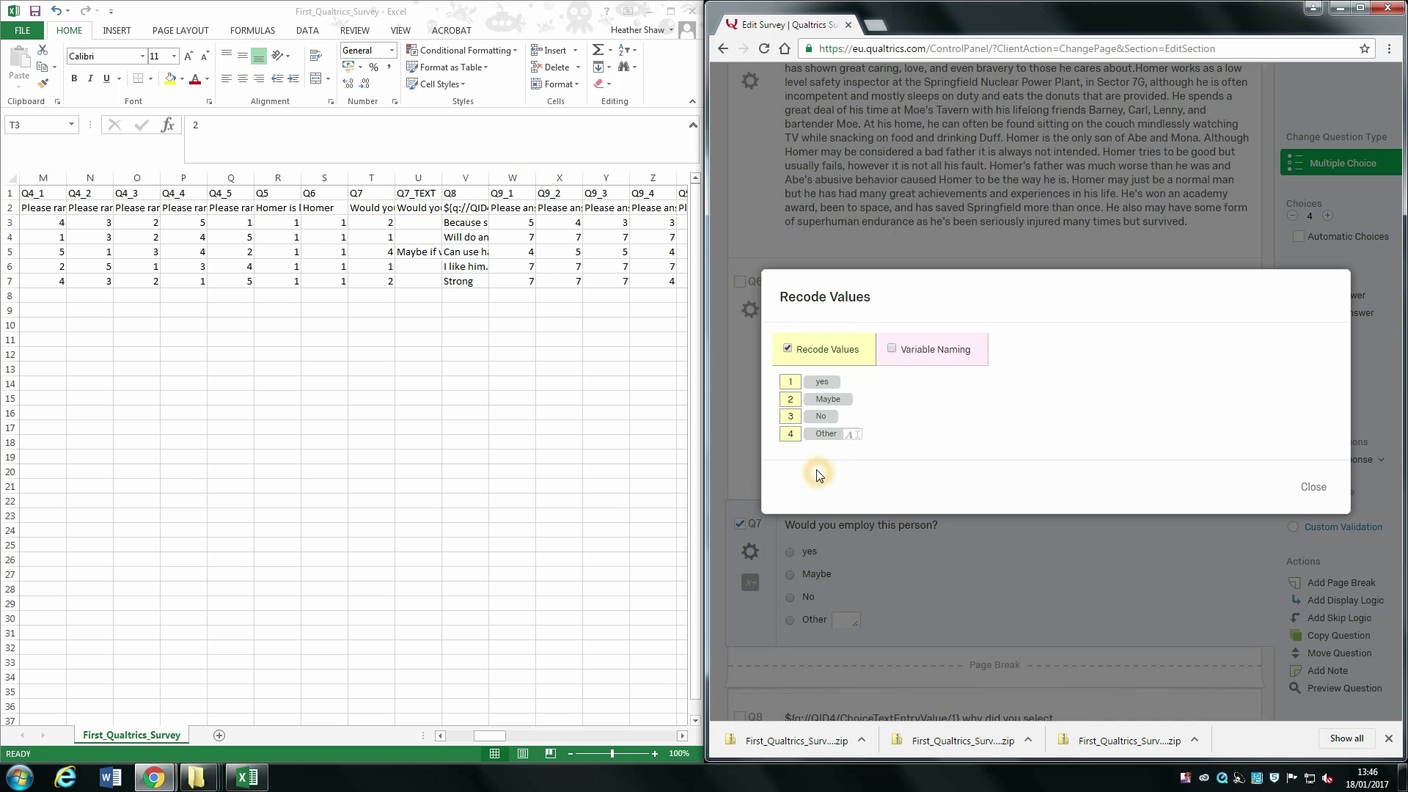
click(788, 350)
click(788, 350)
click(788, 350)
click(788, 350)
click(791, 382)
click(792, 436)
click(1313, 487)
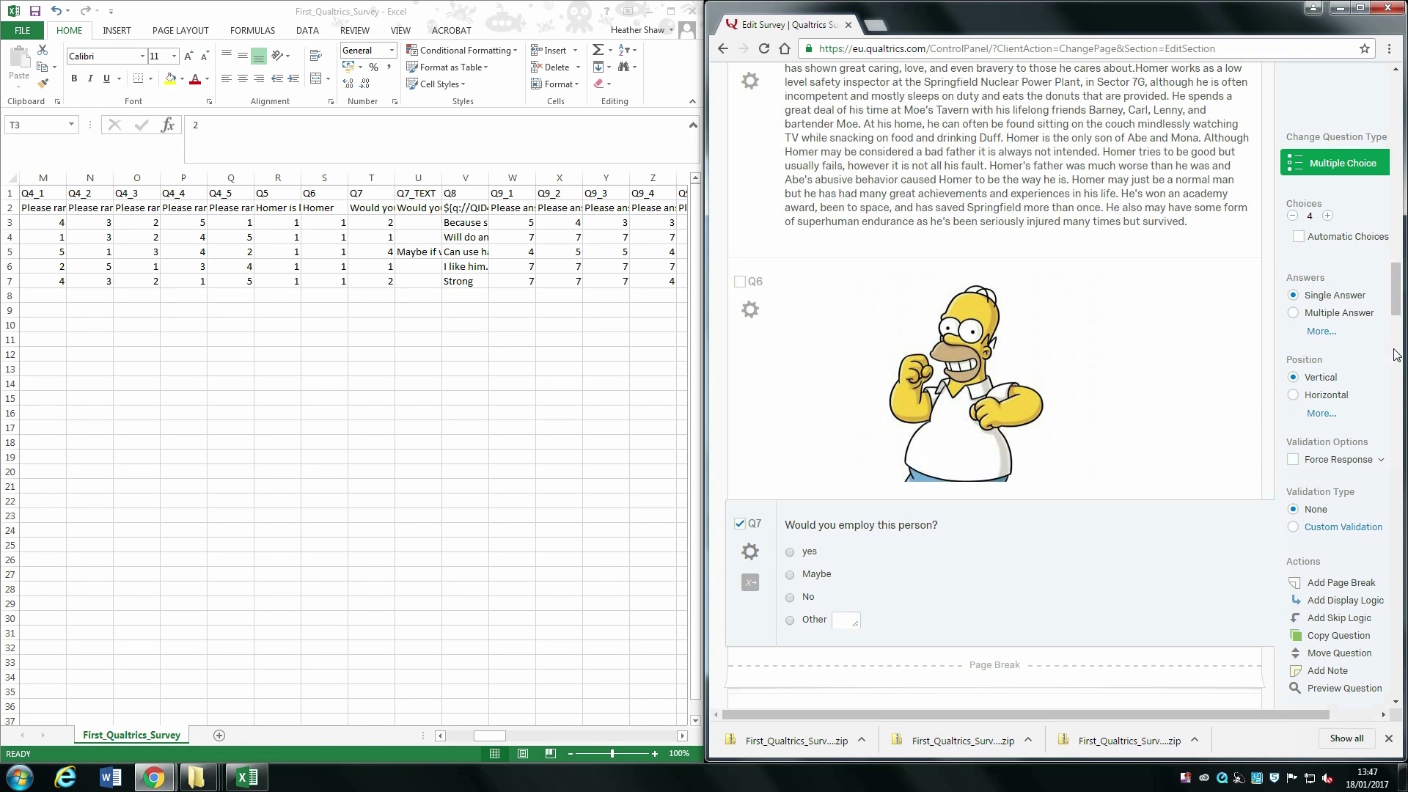
drag(1395, 301, 1397, 369)
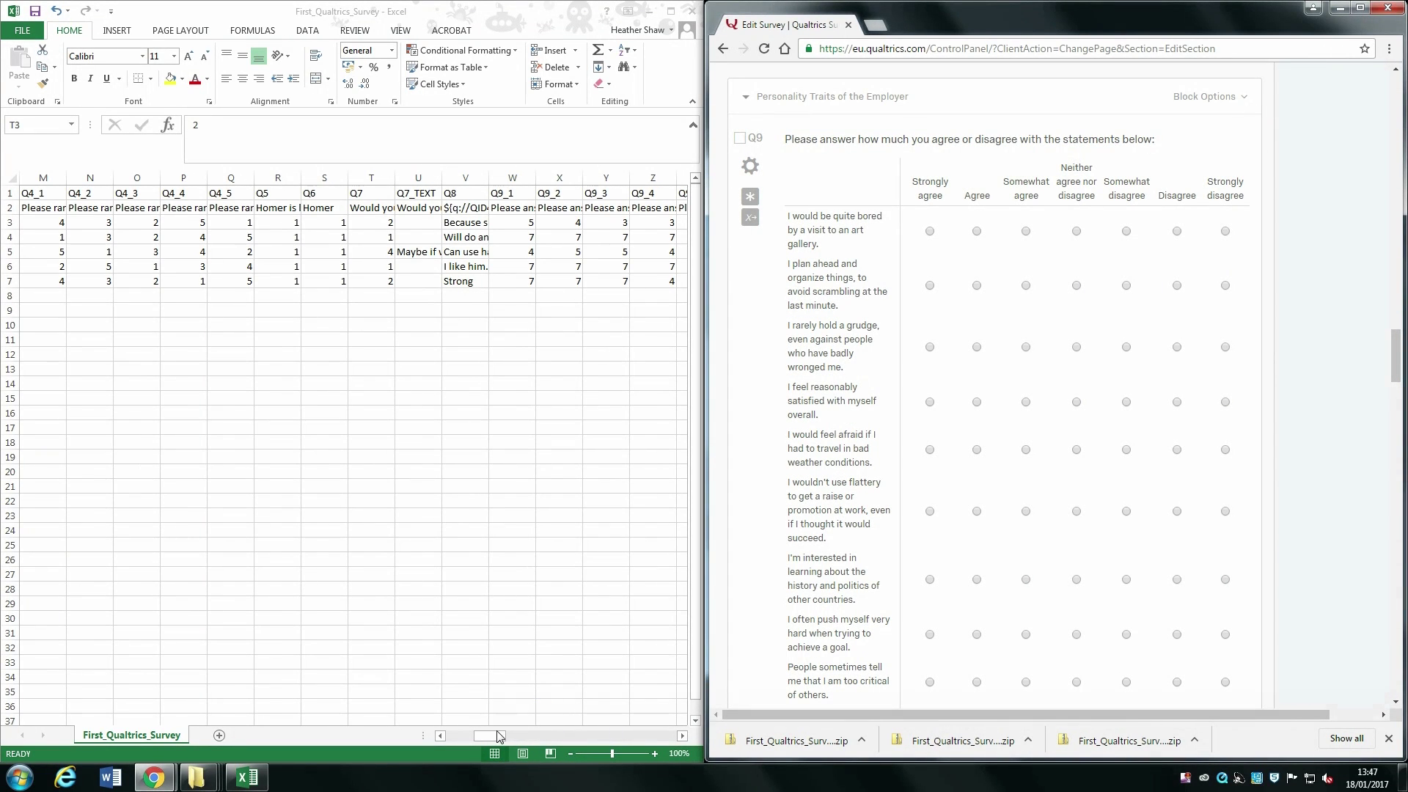
Compare the three Q9 statements with Excel's Q9_1, Q9_2 and Q9_3 column headers.
scroll(321, 180, right, 4)
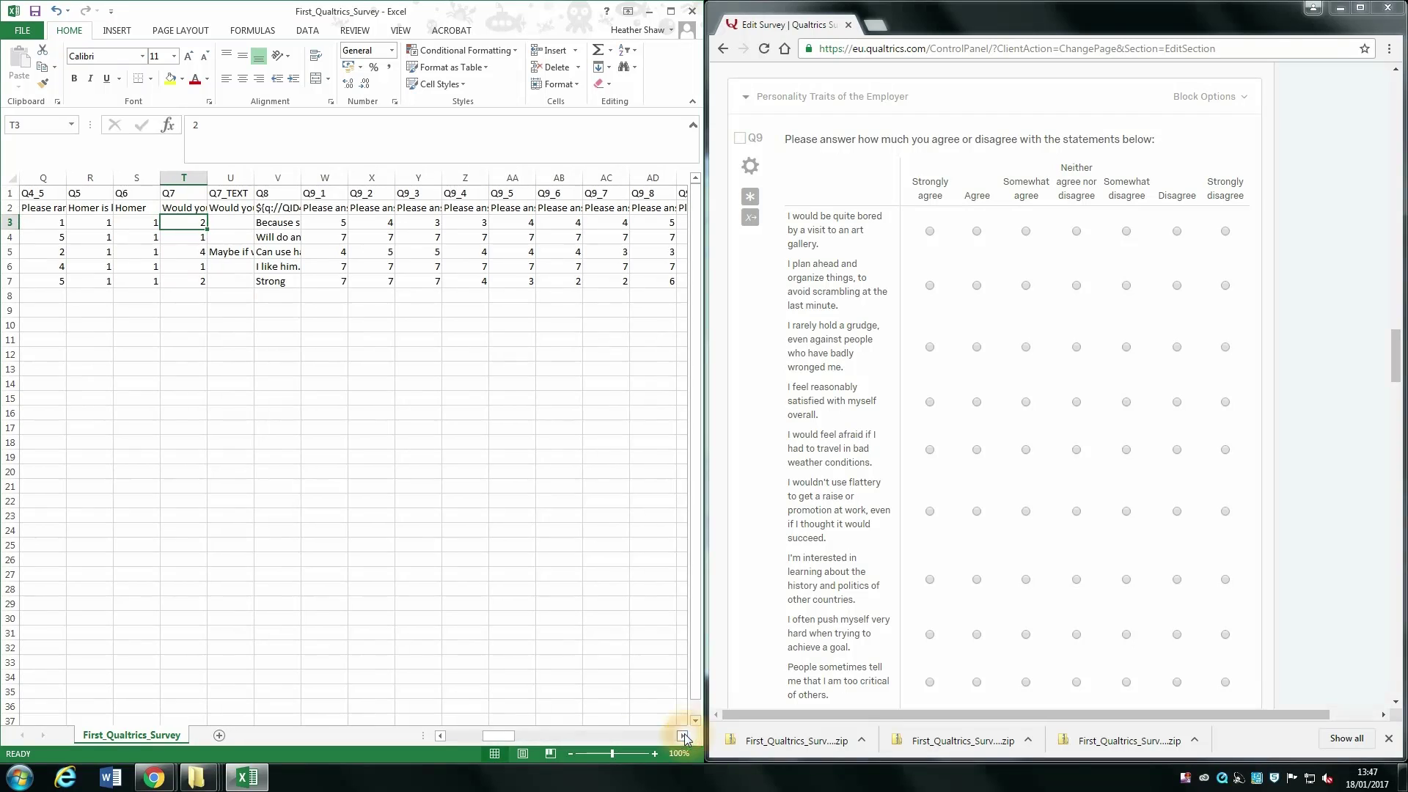
click(332, 194)
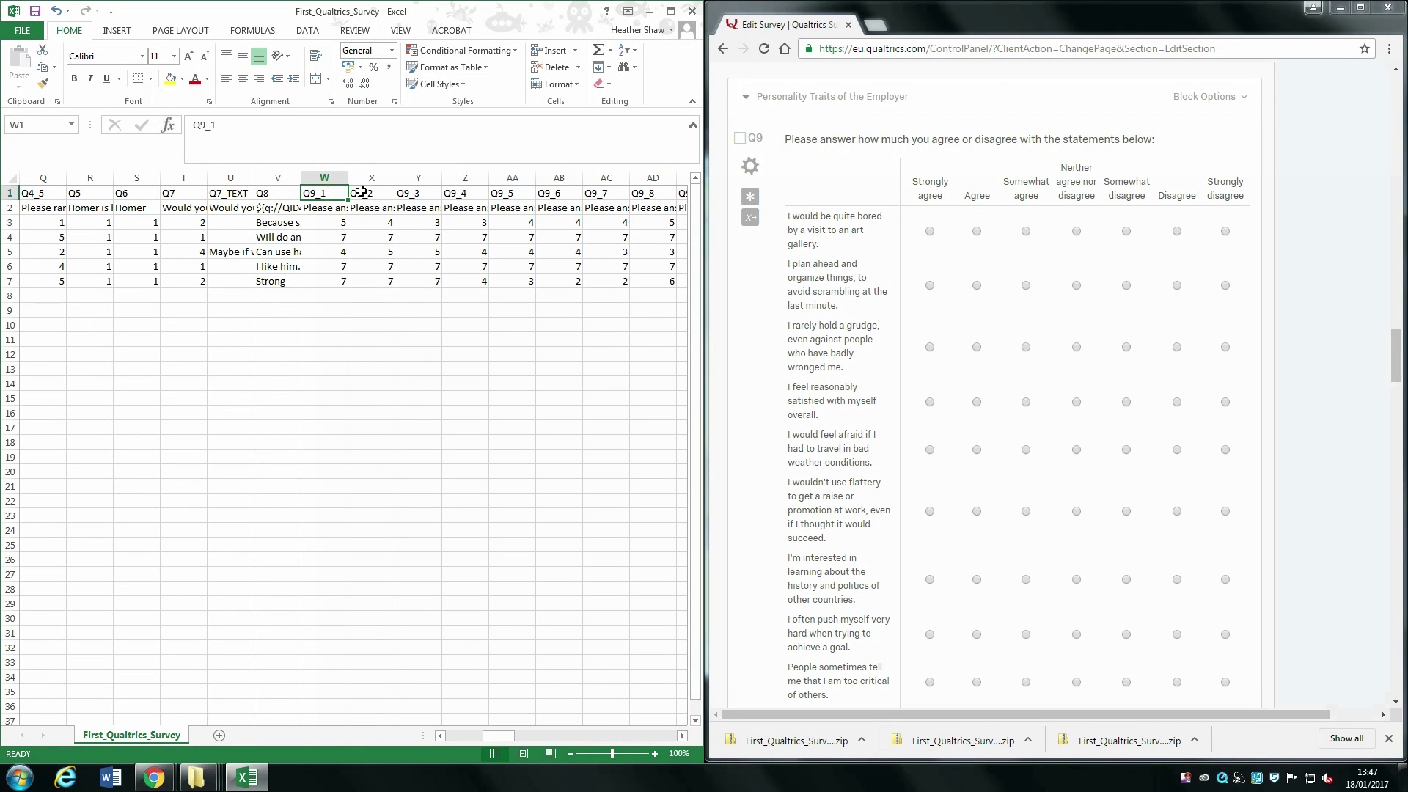
click(368, 193)
click(407, 195)
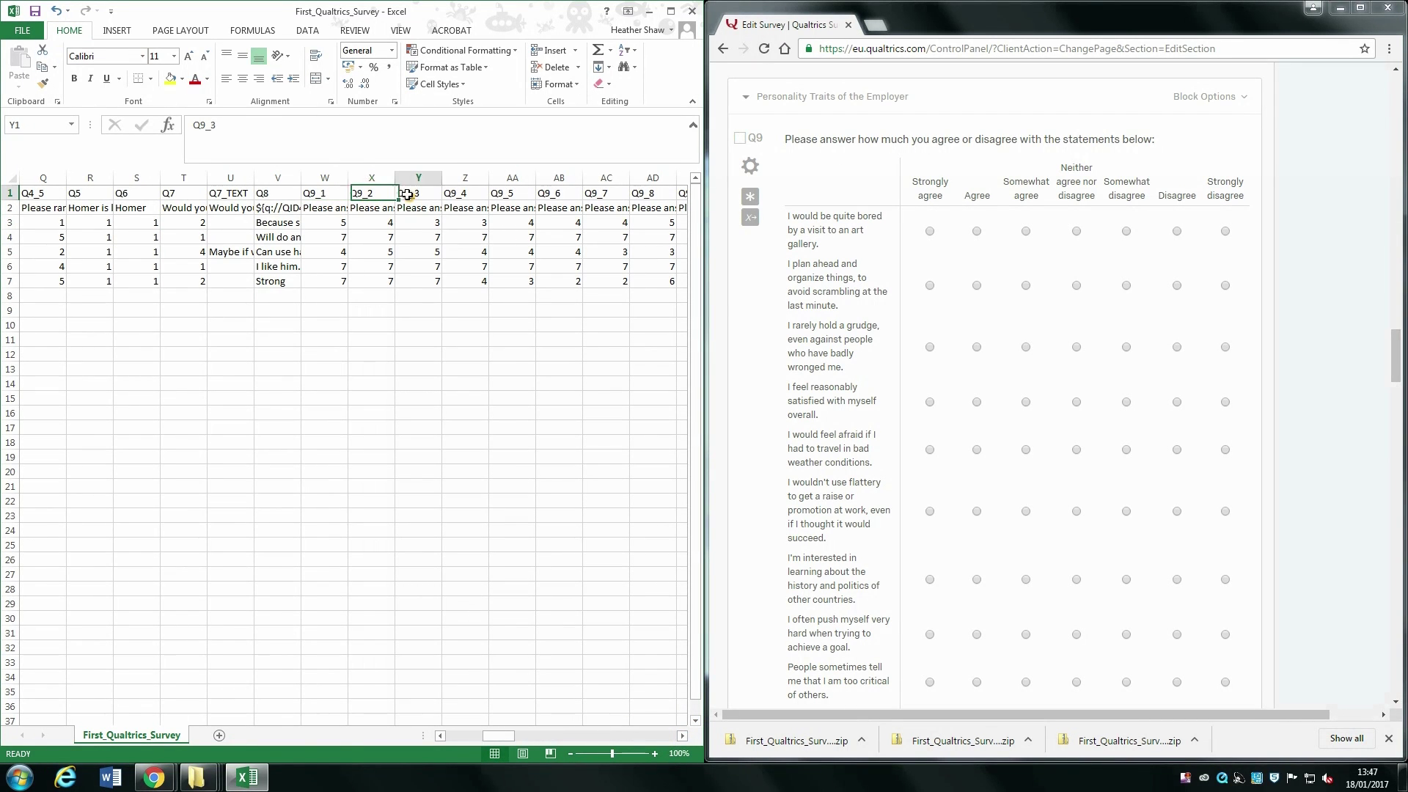
click(329, 196)
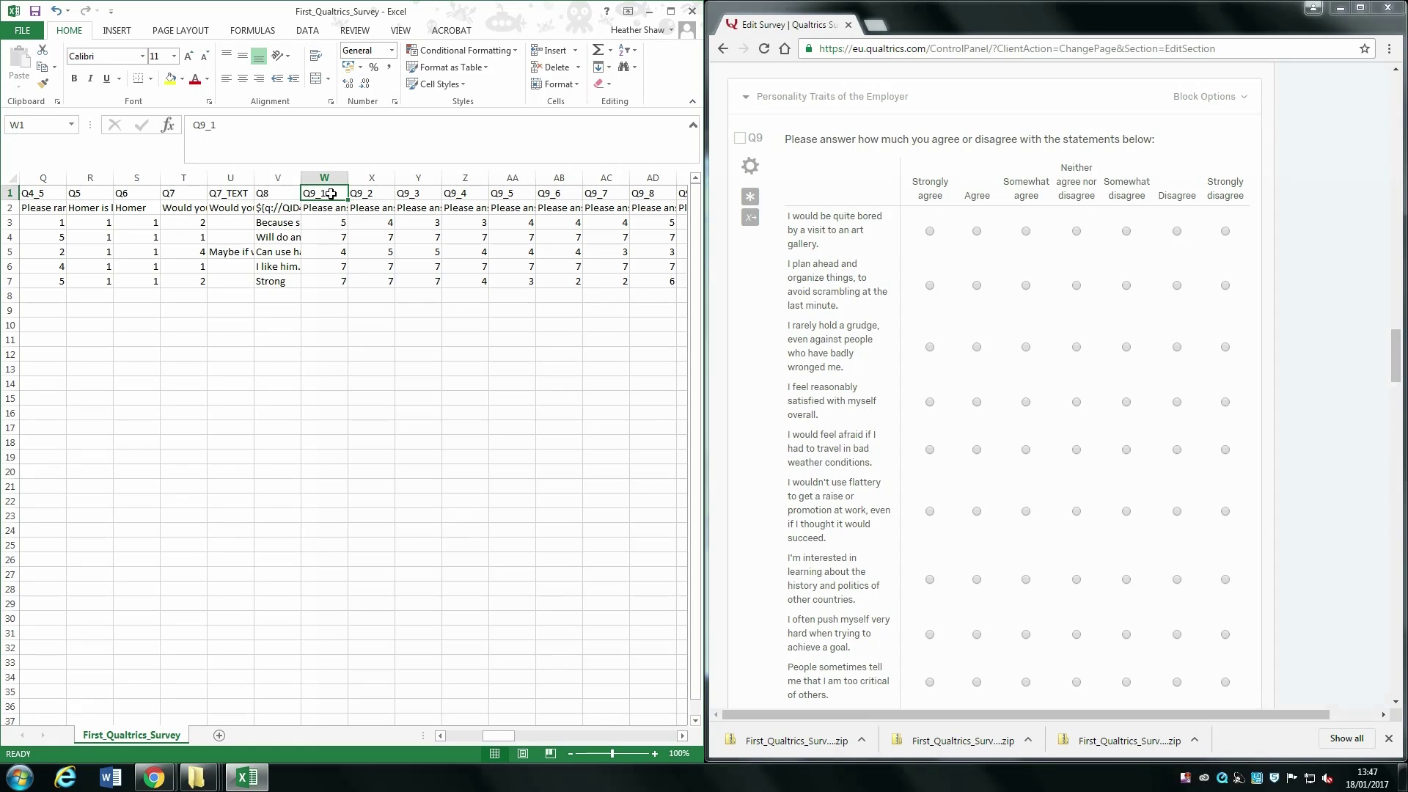
click(880, 235)
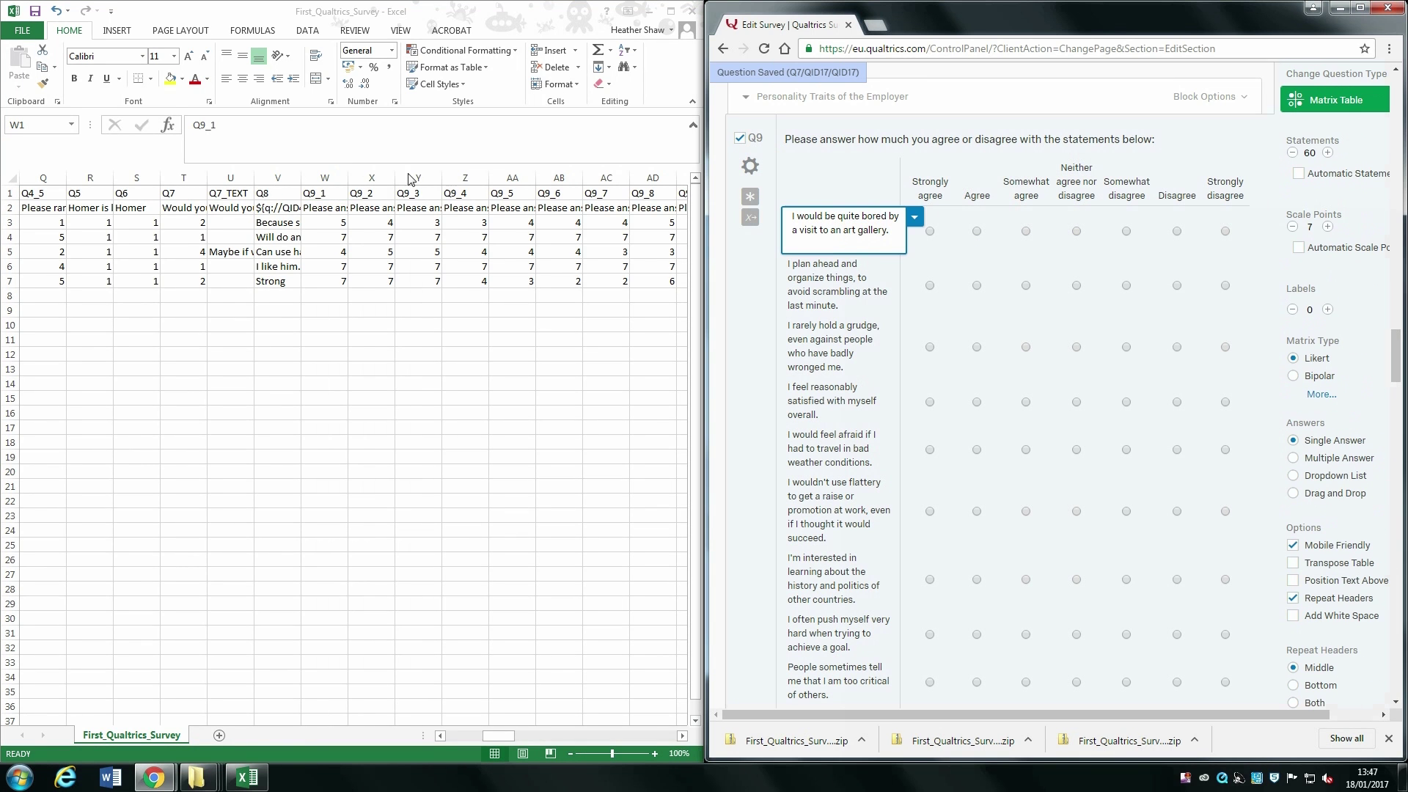
click(381, 193)
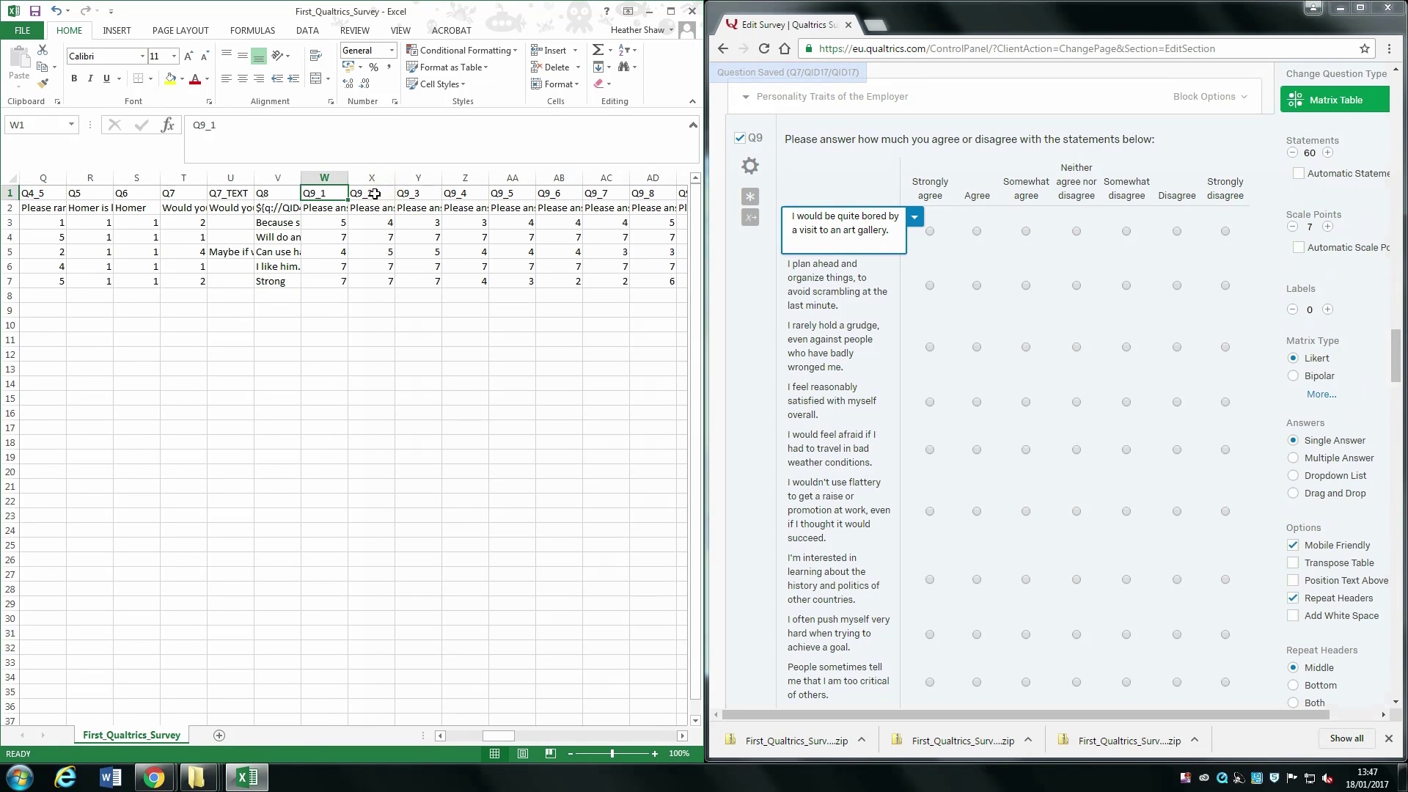
click(830, 281)
click(431, 193)
key(F2)
click(416, 196)
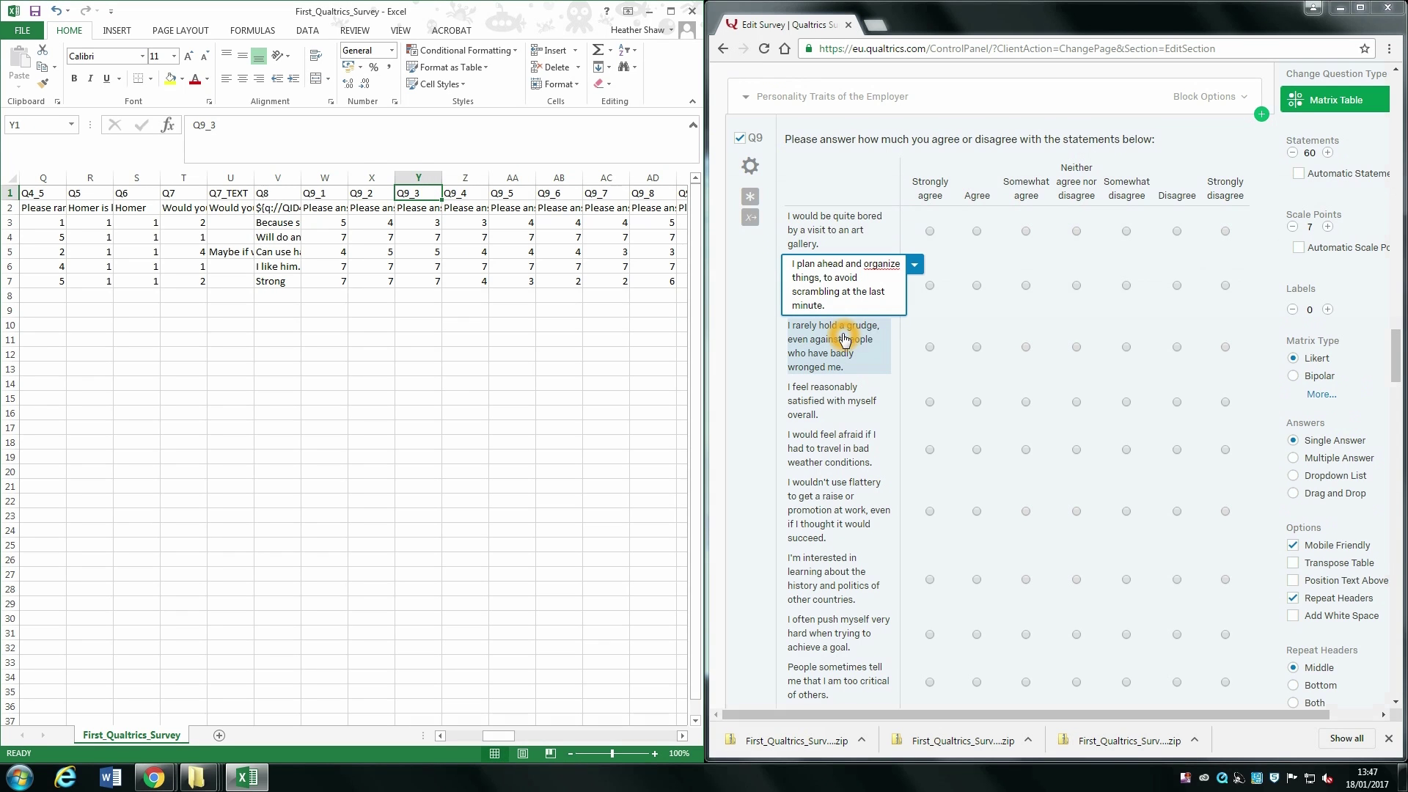
click(863, 206)
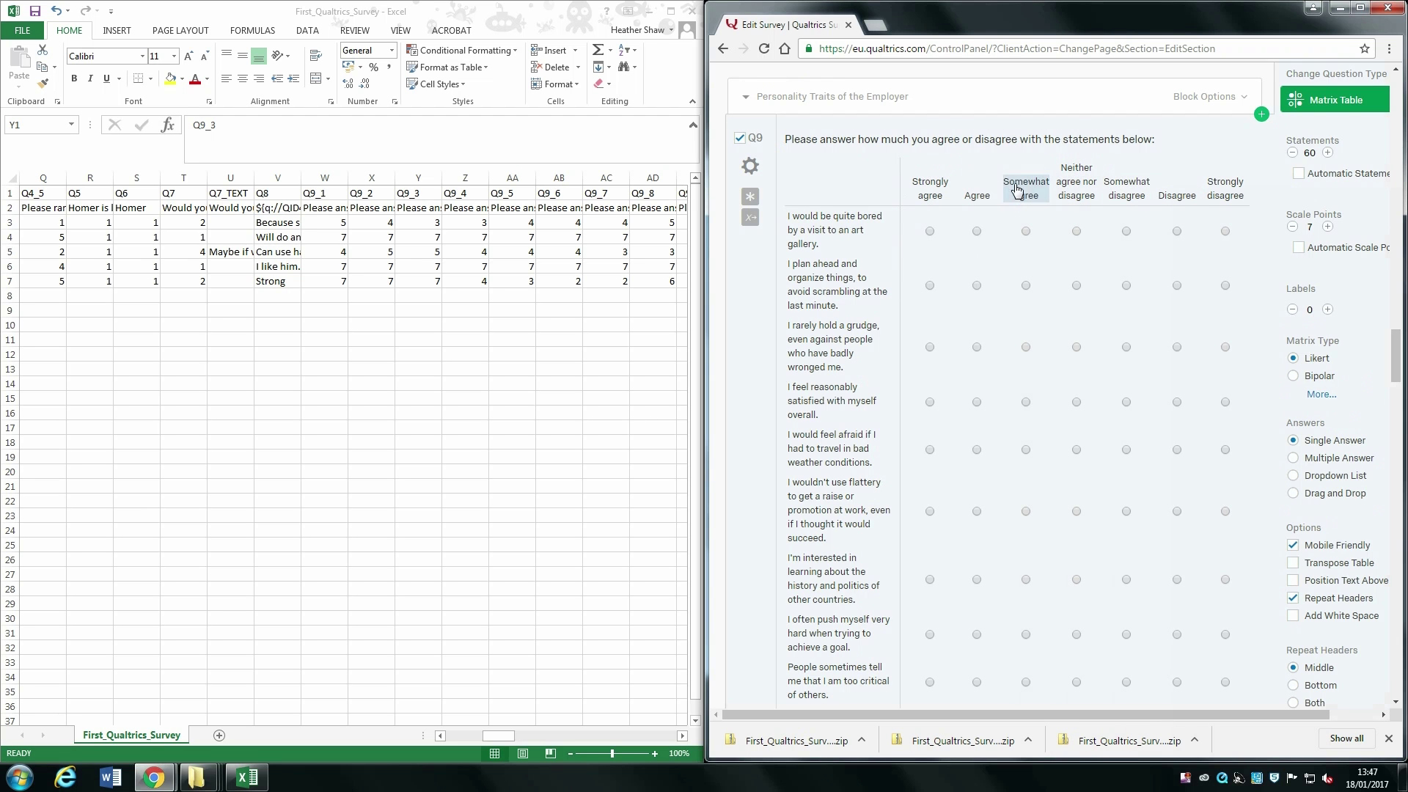
Check Q9's 1–7 agreement recode values against the Excel data, then scroll down to Q10.
click(342, 227)
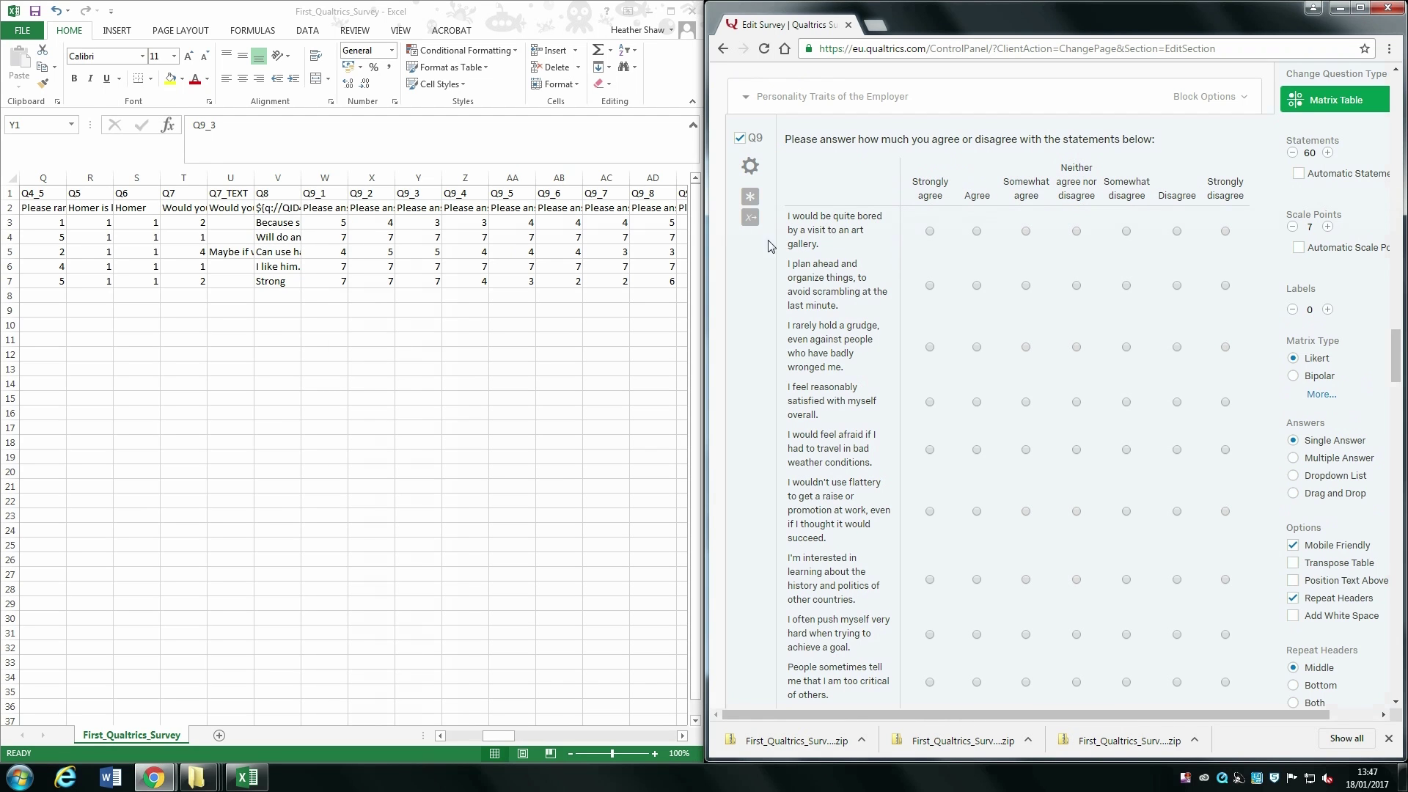
click(749, 175)
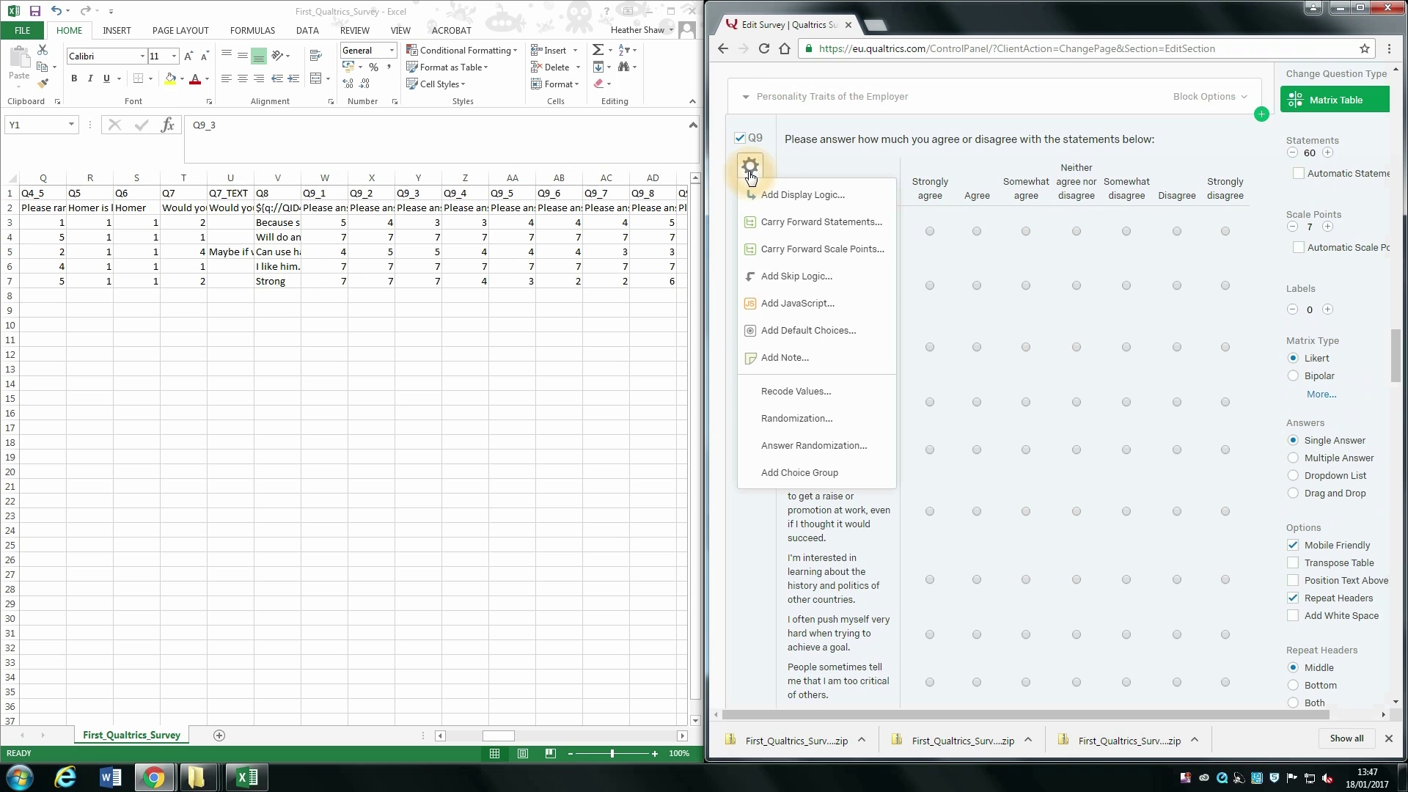
click(791, 393)
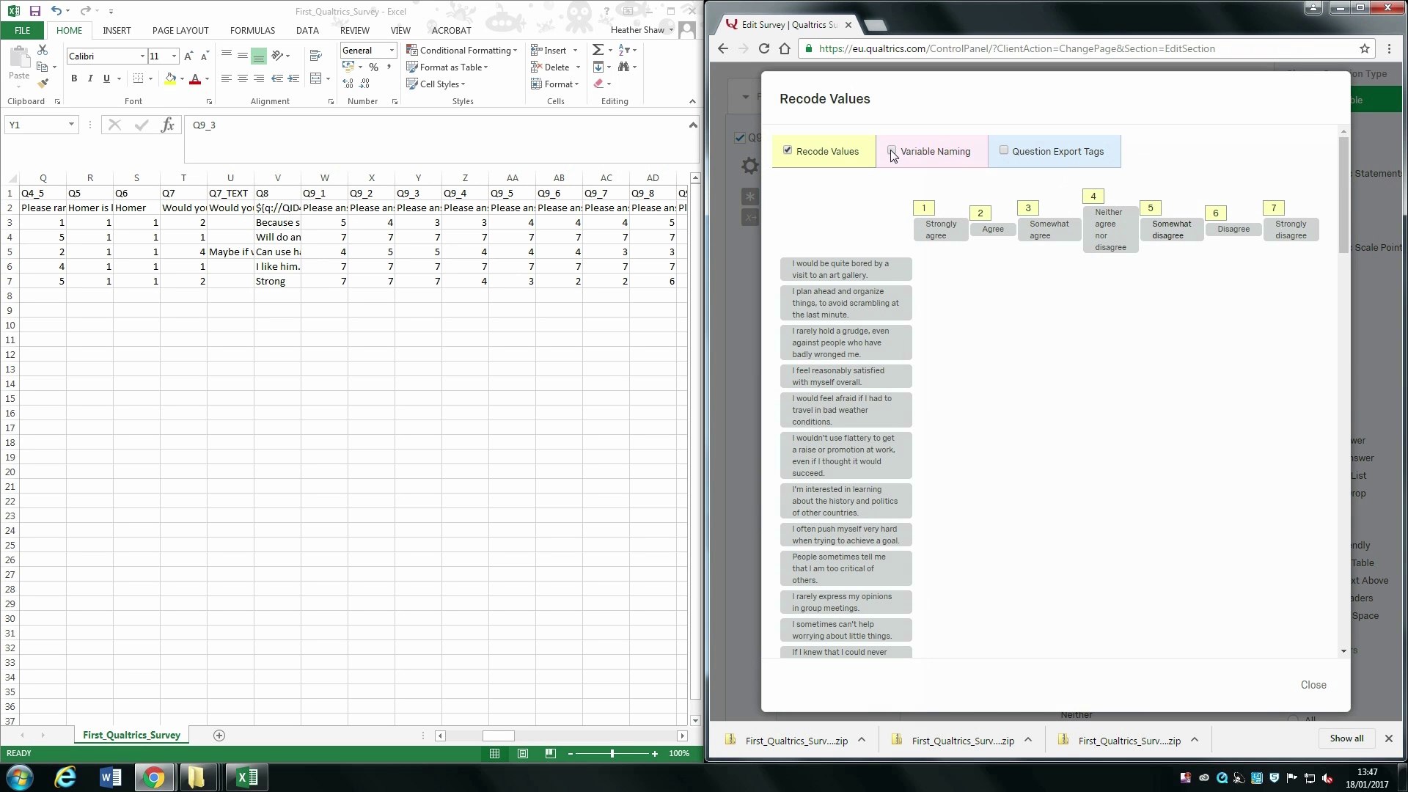
click(1311, 686)
drag(1400, 360, 1402, 646)
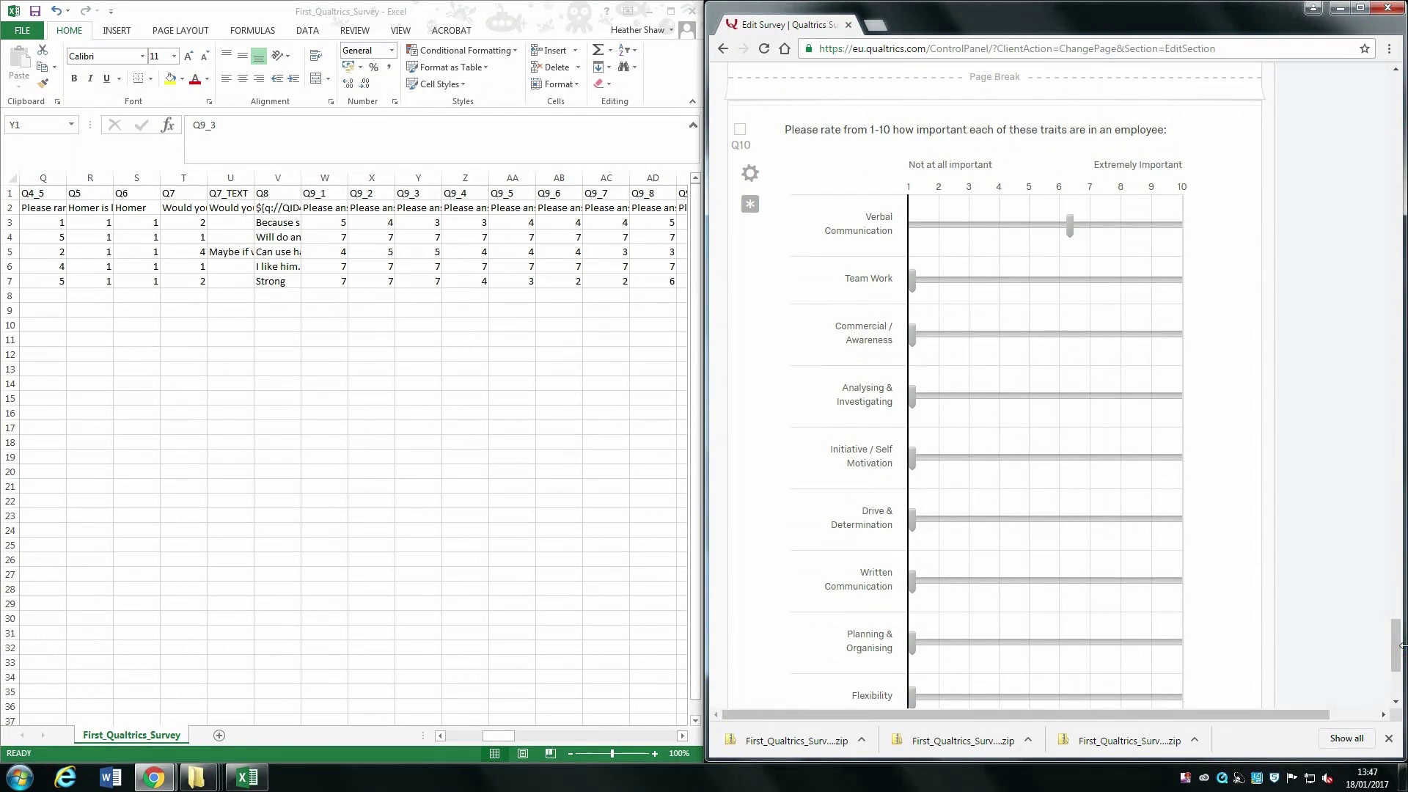
Try the Verbal Communication slider at 2.2 and find Q10_1's first value, 4.6, in Excel.
click(921, 226)
drag(1072, 230, 949, 230)
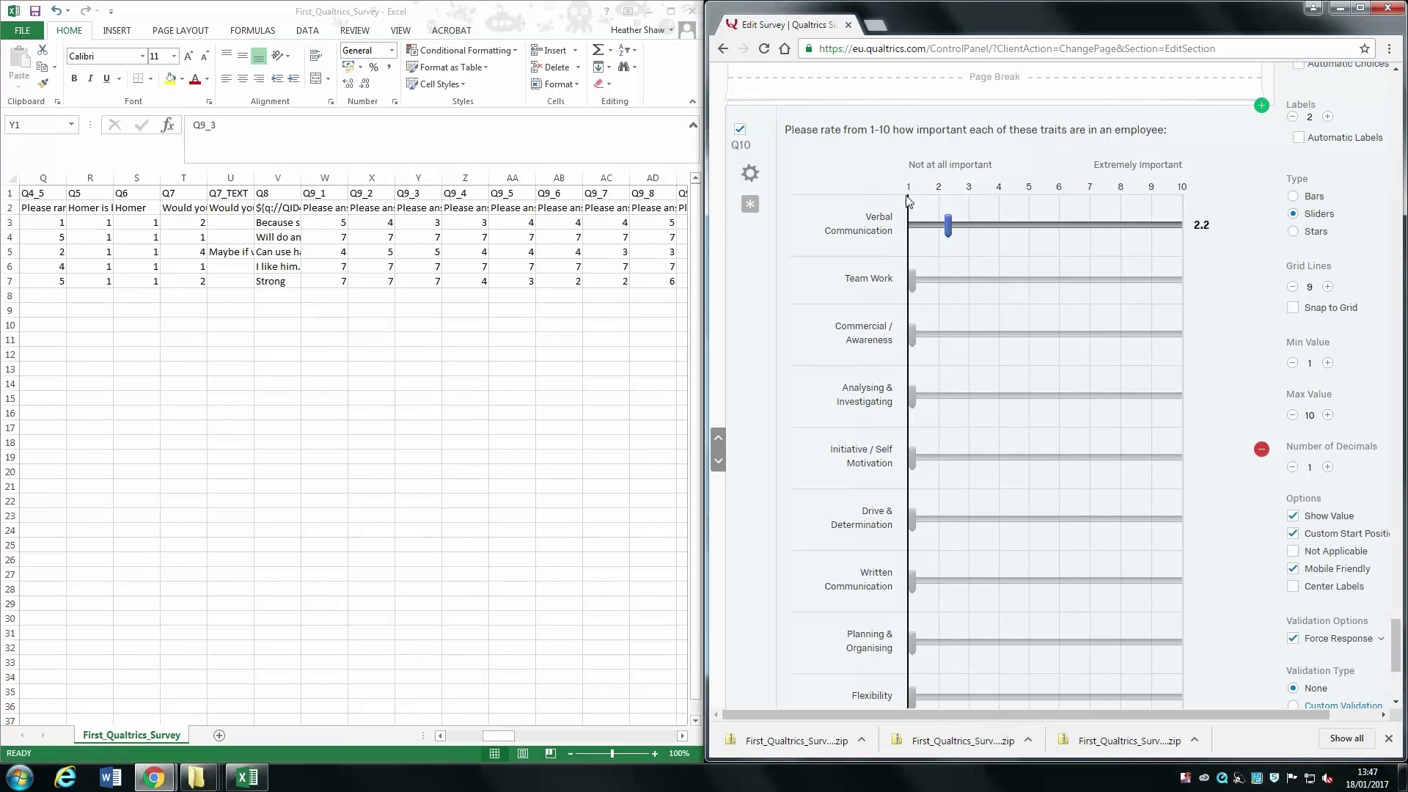
click(497, 733)
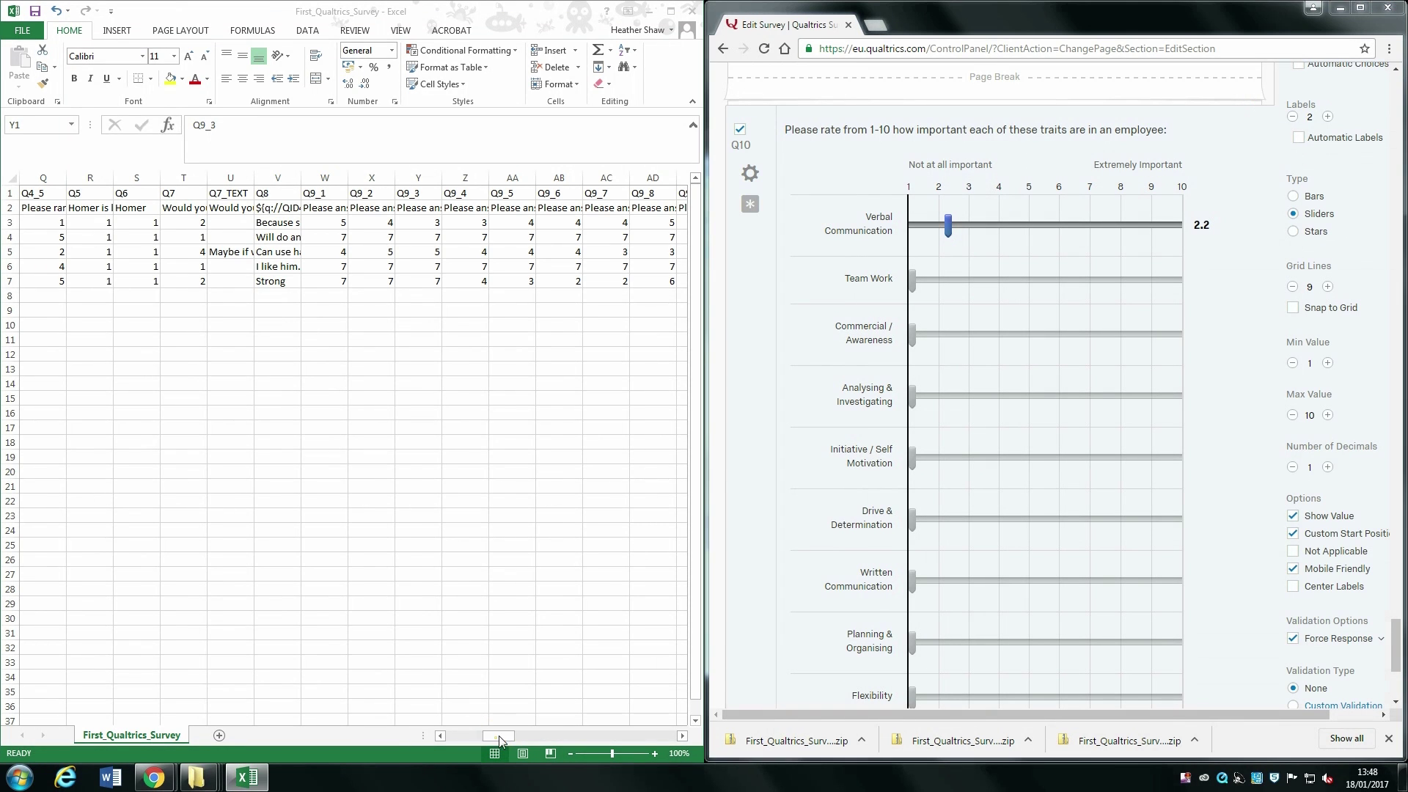
drag(506, 734, 645, 735)
click(428, 221)
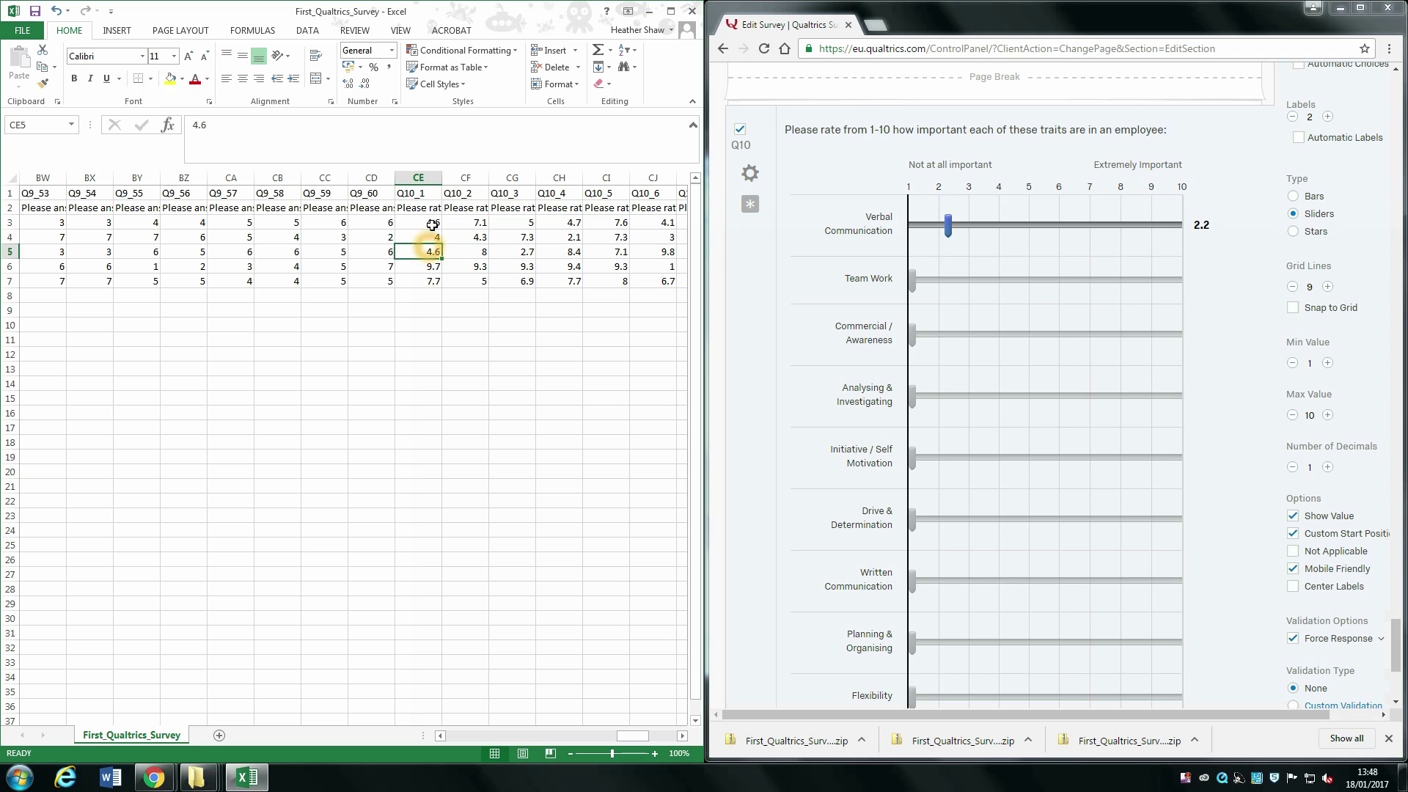
Set the Verbal Communication slider to 7.4 and reselect the Q10_1 value in cell CE3.
drag(950, 224, 1103, 224)
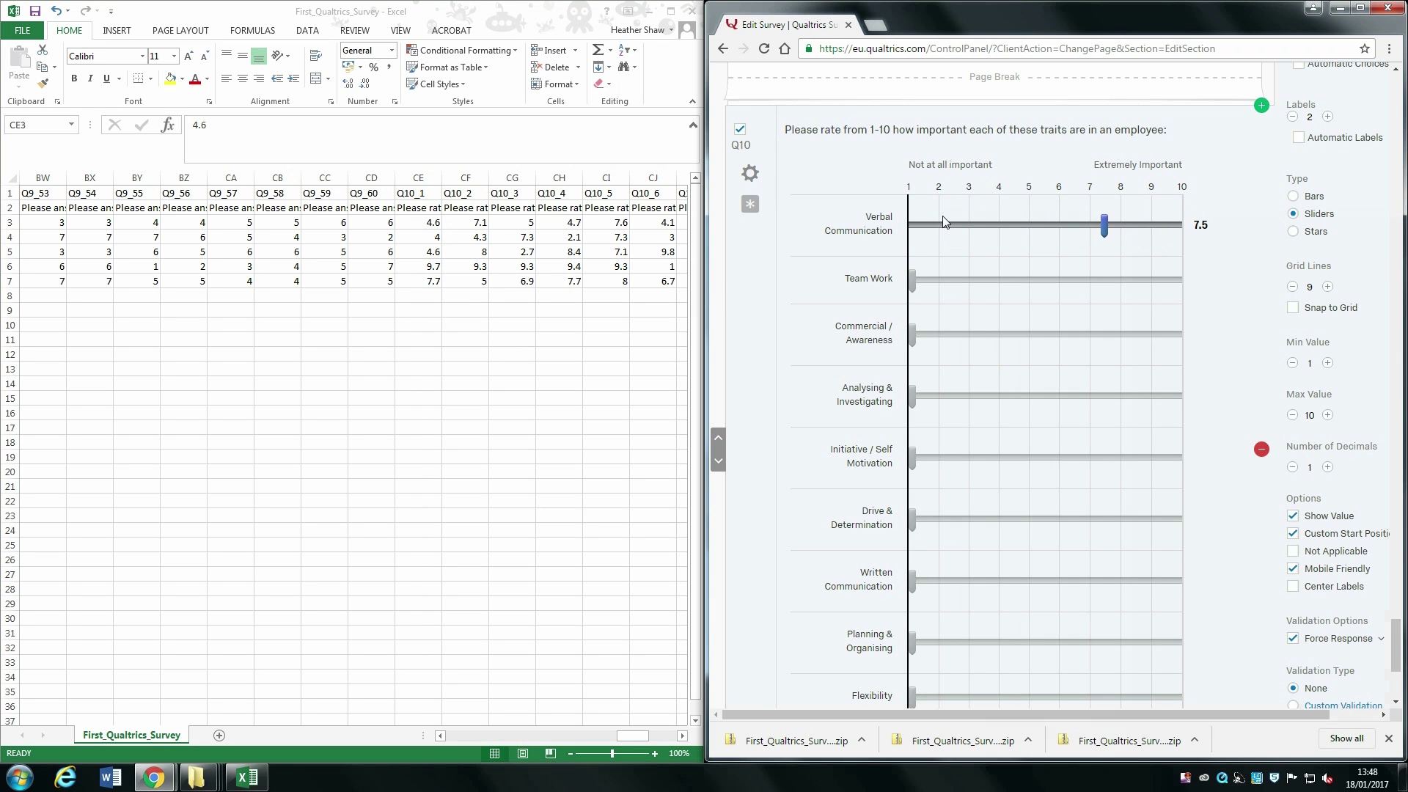
click(425, 223)
mouse_move(1400, 635)
mouse_down()
mouse_move(1401, 662)
mouse_move(1399, 622)
mouse_up()
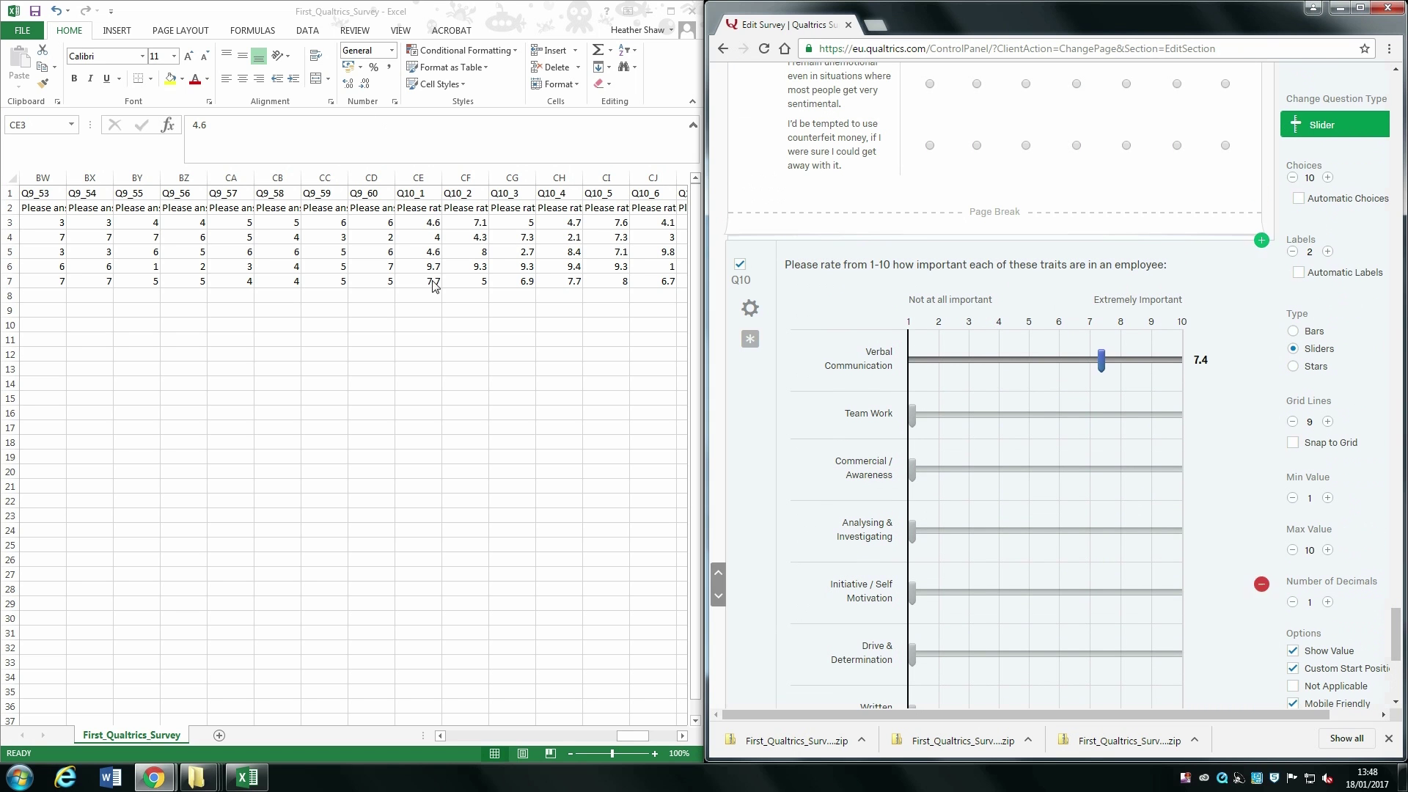
click(793, 382)
click(632, 743)
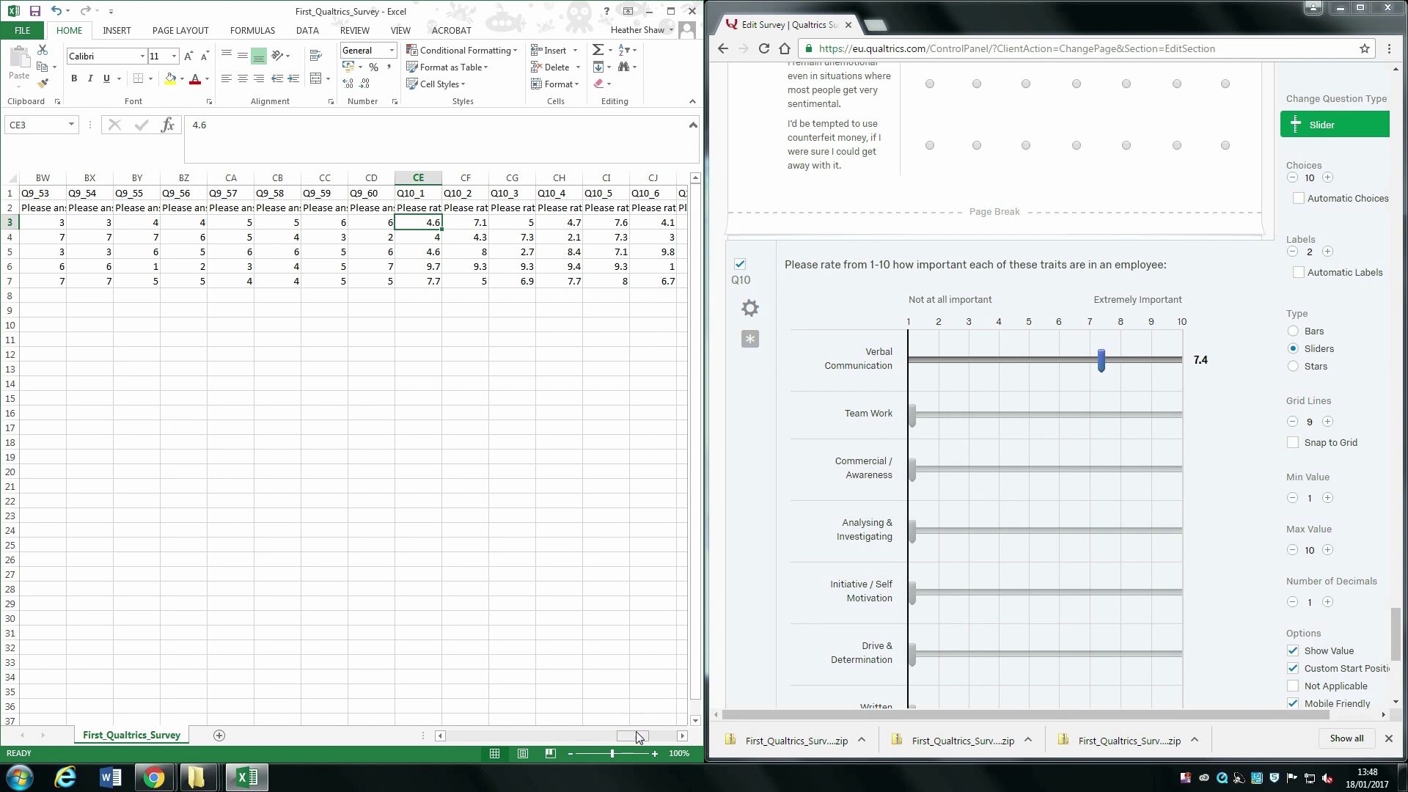